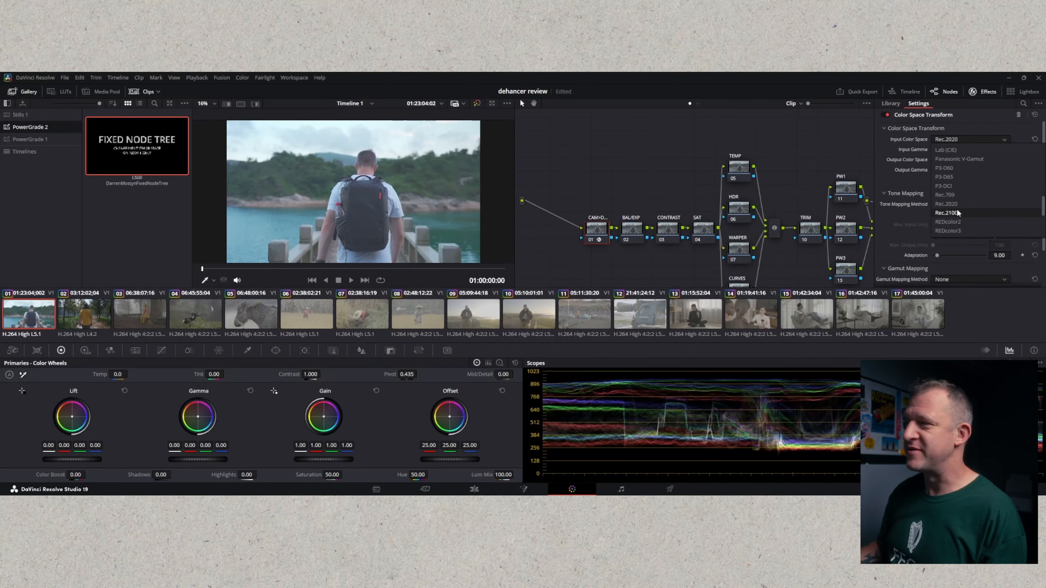
- Set the input gamma of the camera node's Color Space Transform to Rec.2100 HLG
{"action": "left_click", "coordinate": [886, 146]}
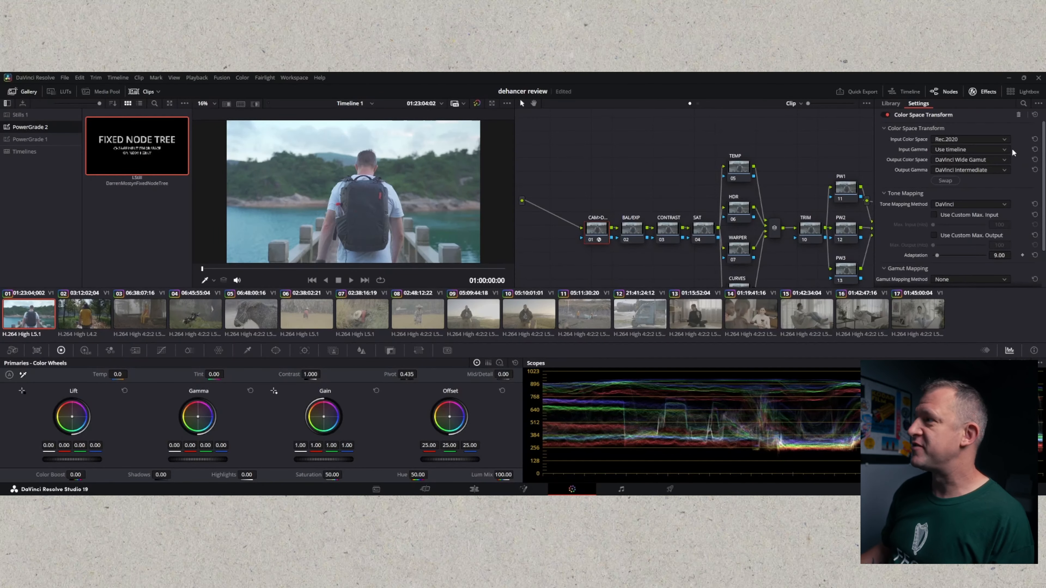
{"action": "left_click", "coordinate": [1004, 149]}
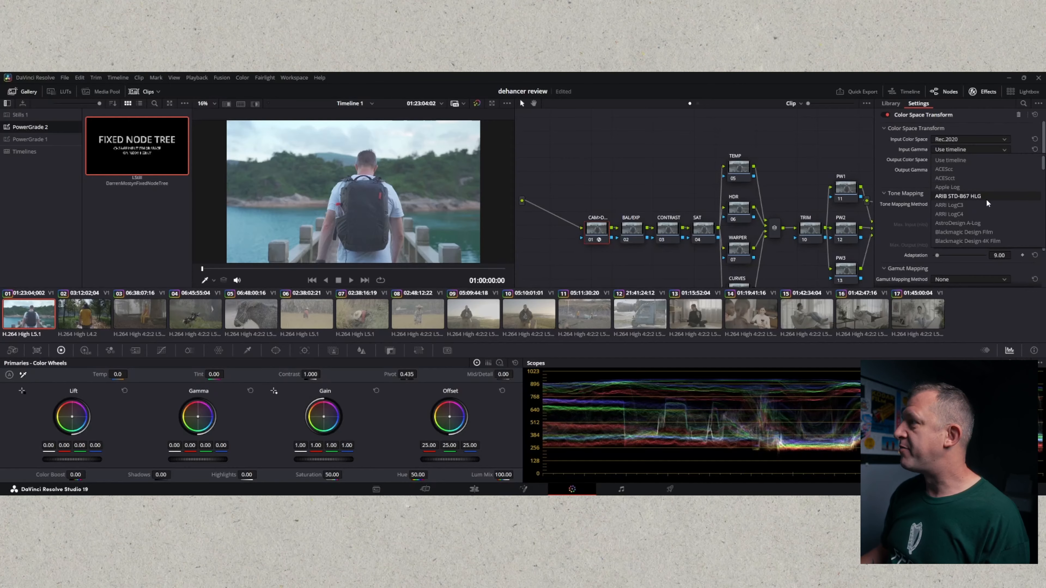
{"action": "scroll", "coordinate": [986, 199], "scroll_direction": "down", "scroll_amount": 5}
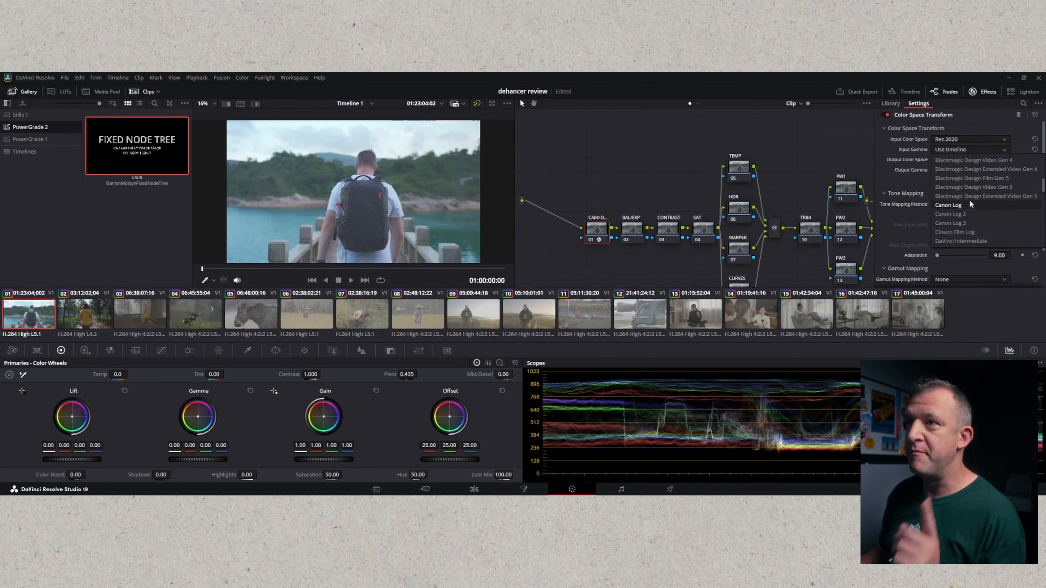
{"action": "scroll", "coordinate": [969, 199], "scroll_direction": "down", "scroll_amount": 5}
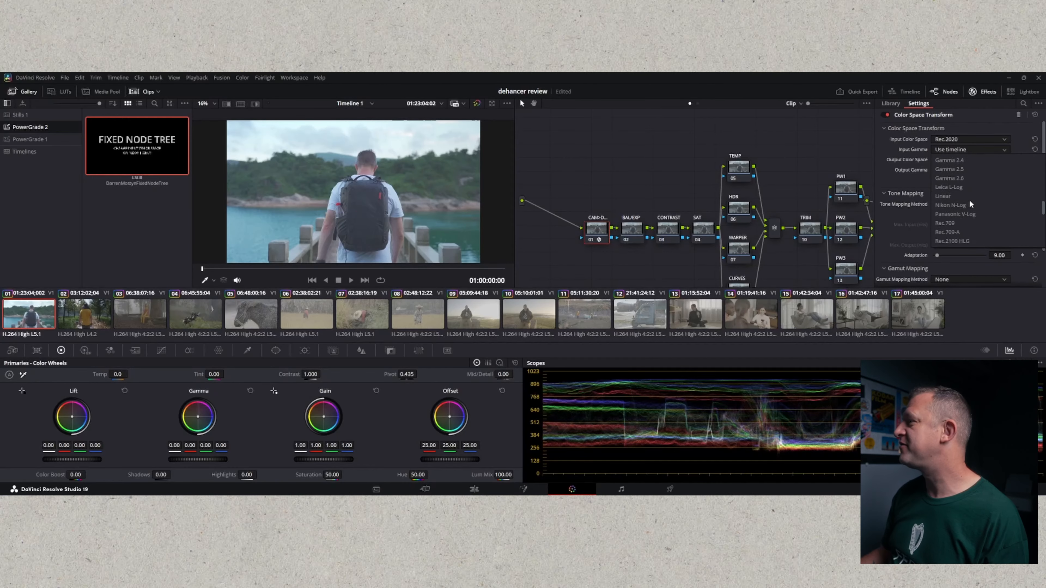
{"action": "scroll", "coordinate": [960, 214], "scroll_direction": "down", "scroll_amount": 3}
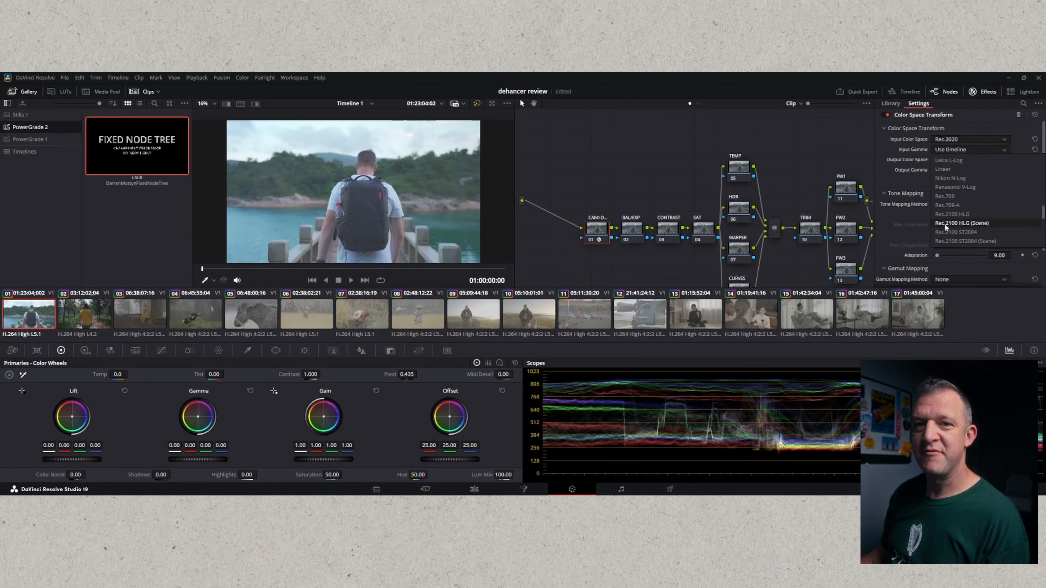
{"action": "left_click", "coordinate": [980, 215]}
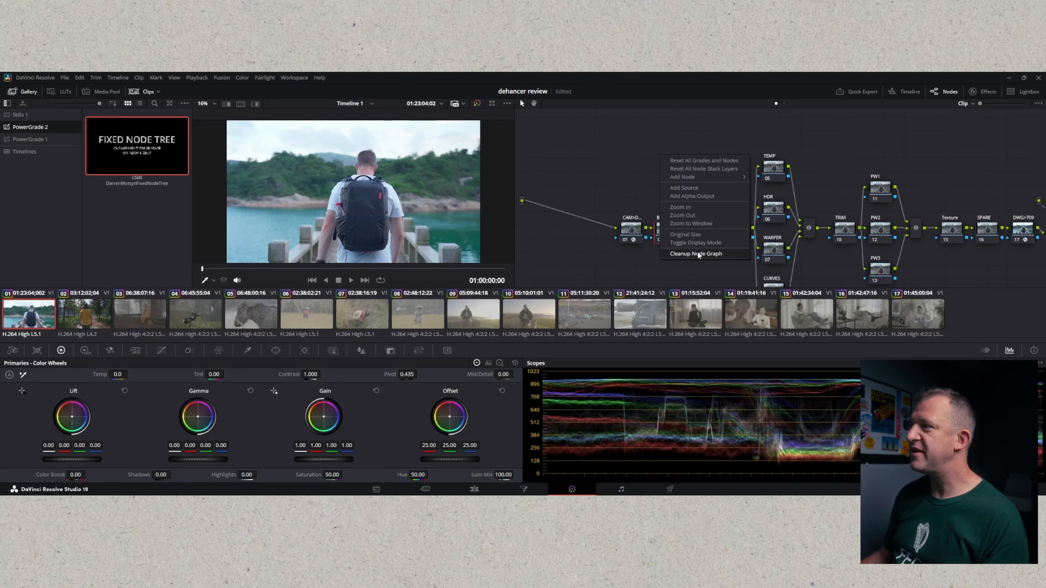
- Clean up the node graph and lower the master Offset on the BAL/EXP node
{"action": "left_click", "coordinate": [697, 250]}
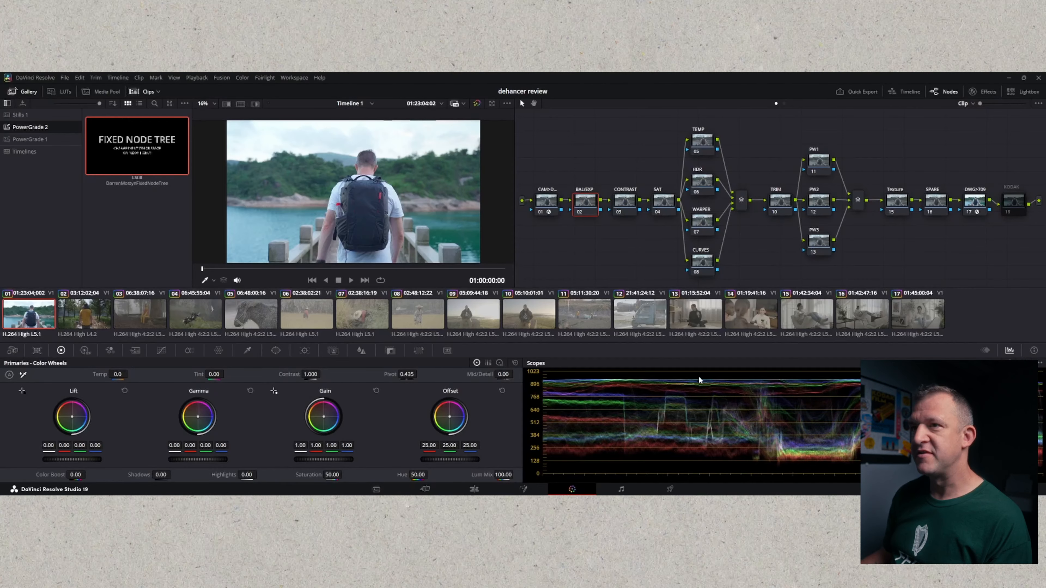
{"action": "left_click_drag", "start_coordinate": [452, 462], "coordinate": [424, 463]}
{"action": "left_click", "coordinate": [633, 202]}
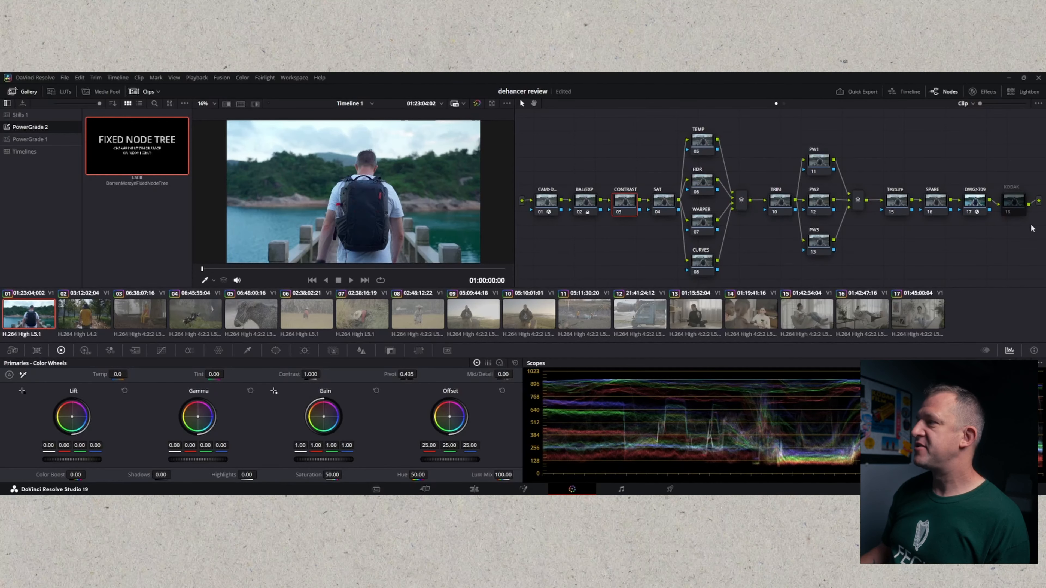
- Toggle the KODAK node at the end of the tree to compare its look
{"action": "left_click", "coordinate": [1013, 204]}
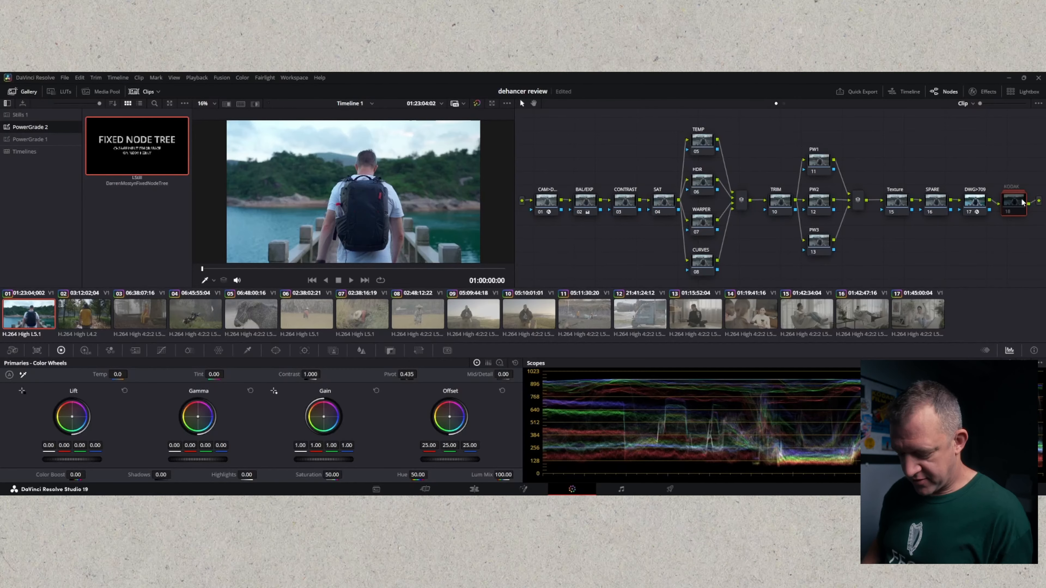
{"action": "key", "text": "ctrl+d"}
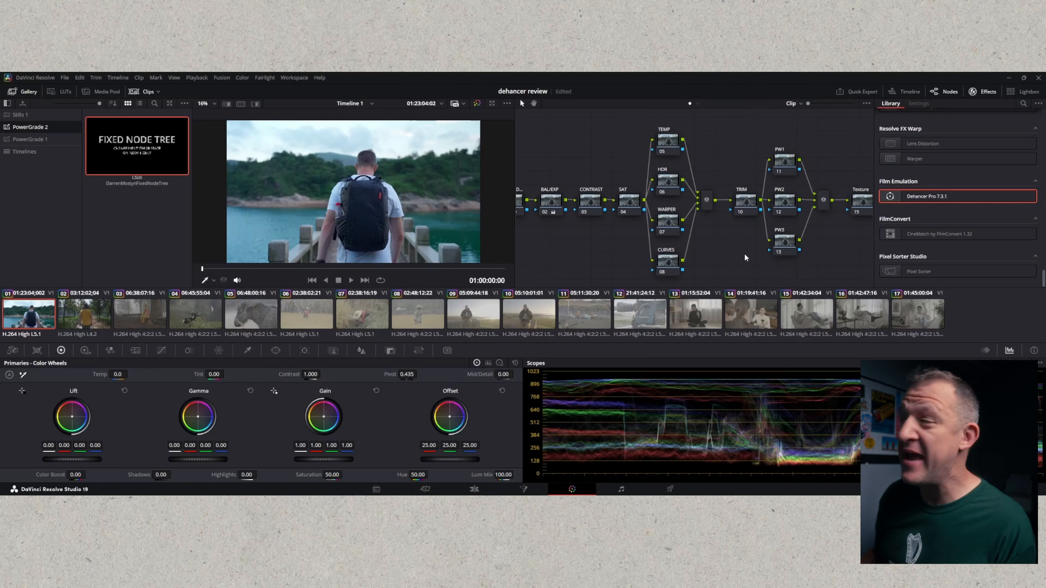
- Apply the Dehancer Pro 7.3.1 effect to the SPARE node and disable all of its tools
{"action": "left_click", "coordinate": [533, 103]}
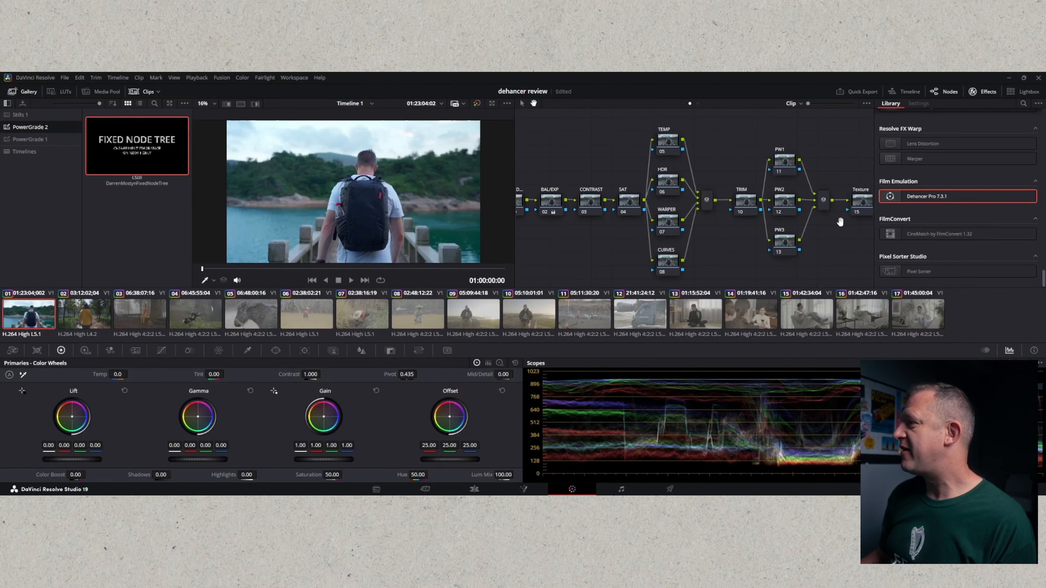
{"action": "left_click_drag", "start_coordinate": [842, 206], "coordinate": [690, 228]}
{"action": "left_click_drag", "start_coordinate": [971, 202], "coordinate": [773, 206]}
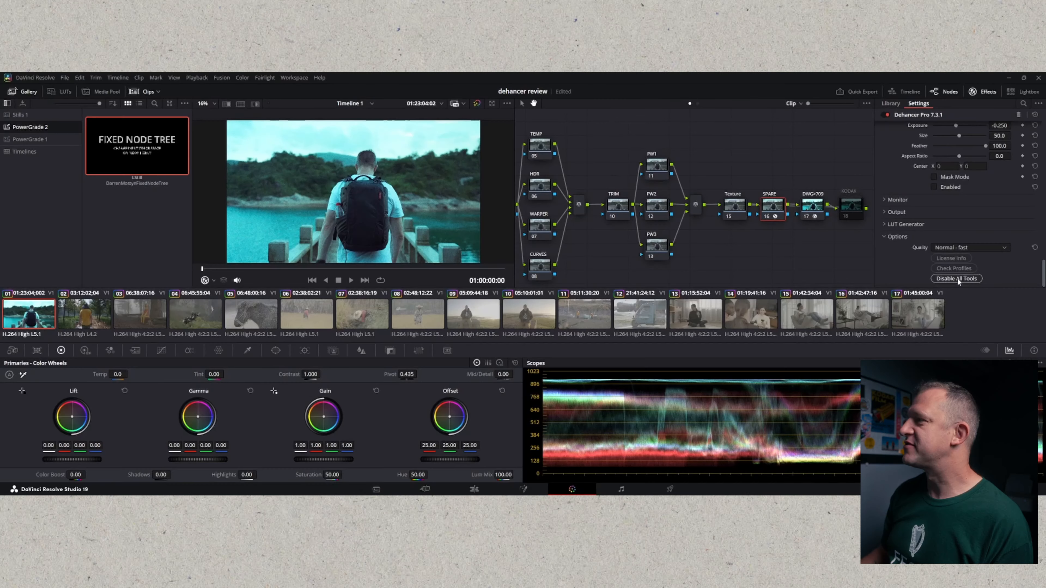
{"action": "left_click", "coordinate": [957, 278]}
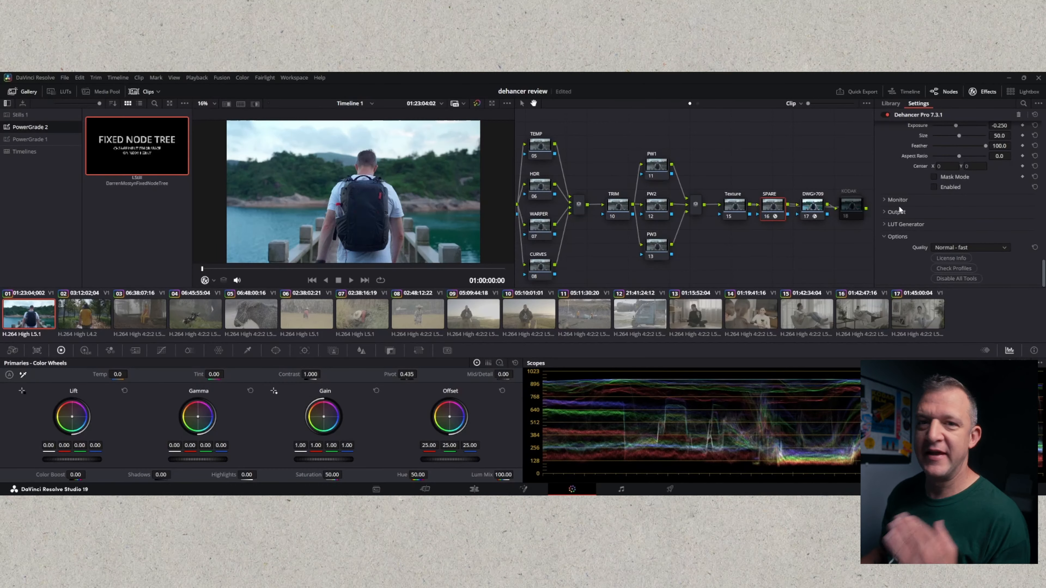
- Set Dehancer's input source to DVR WG/Intermediate
{"action": "scroll", "coordinate": [1008, 209], "scroll_direction": "up", "scroll_amount": 10}
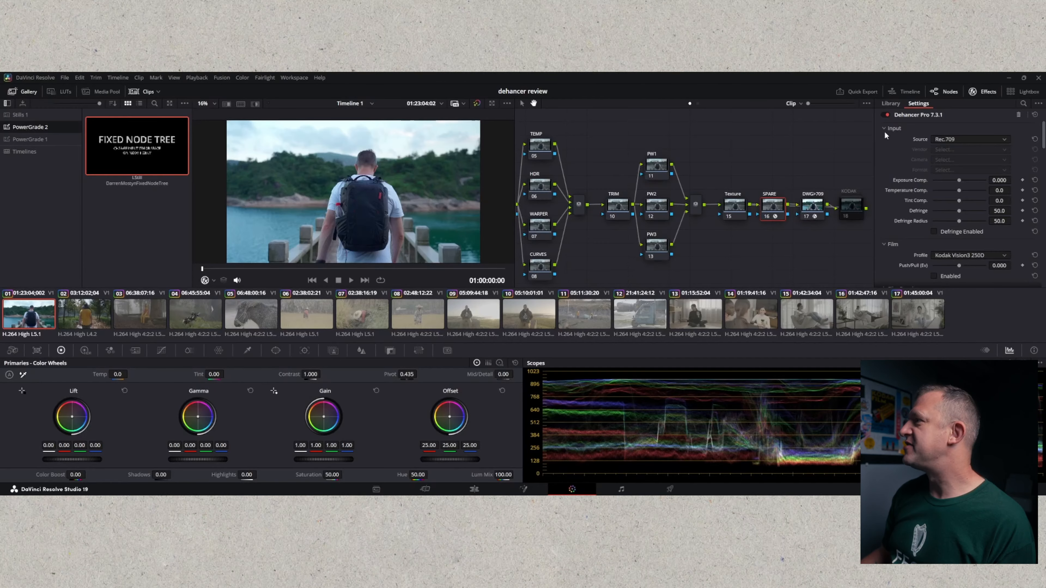
{"action": "scroll", "coordinate": [967, 185], "scroll_direction": "down", "scroll_amount": 3}
{"action": "scroll", "coordinate": [968, 194], "scroll_direction": "up", "scroll_amount": 3}
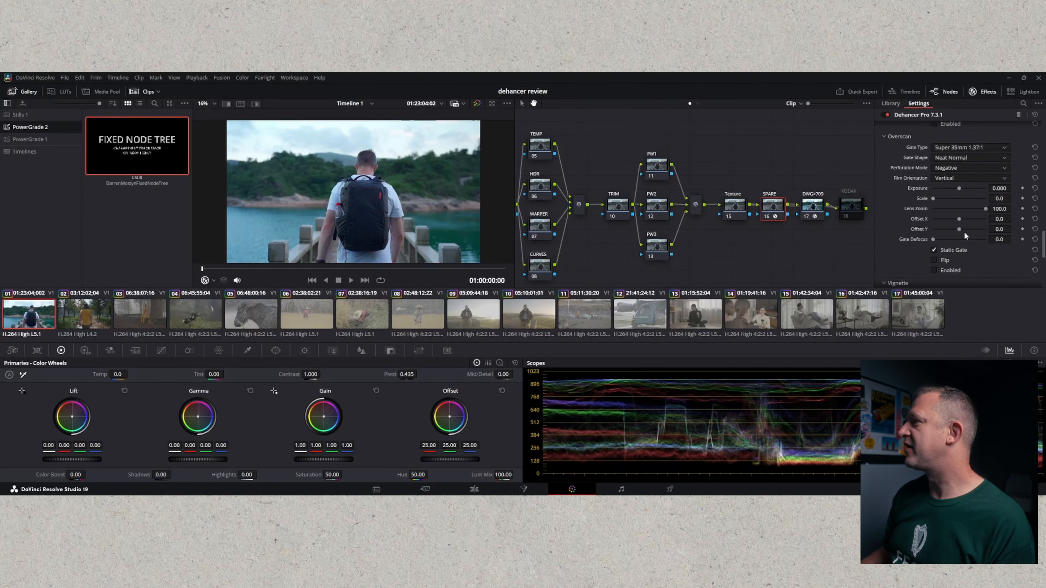
{"action": "left_click", "coordinate": [1005, 140]}
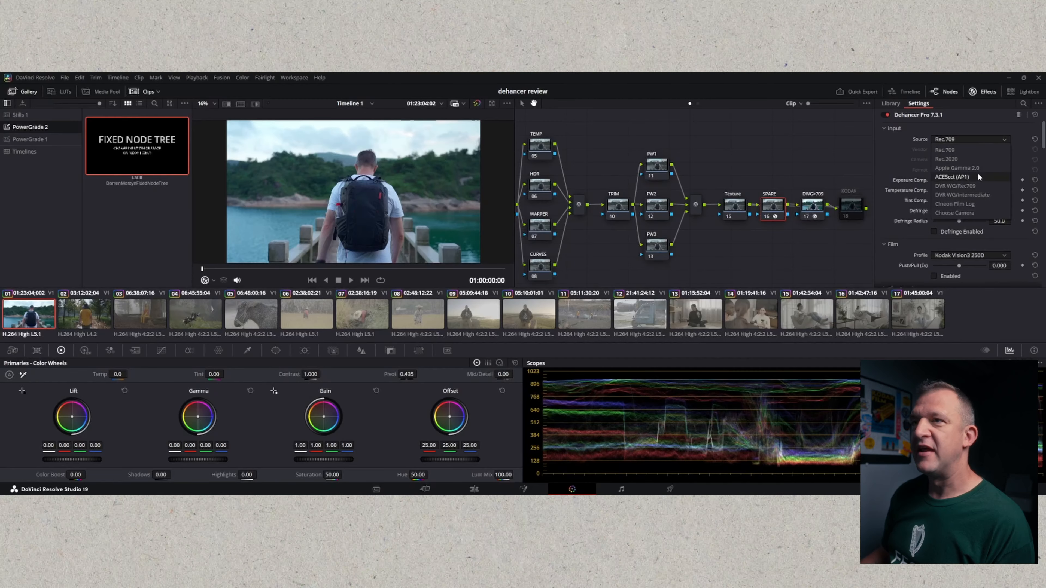
{"action": "left_click", "coordinate": [974, 195]}
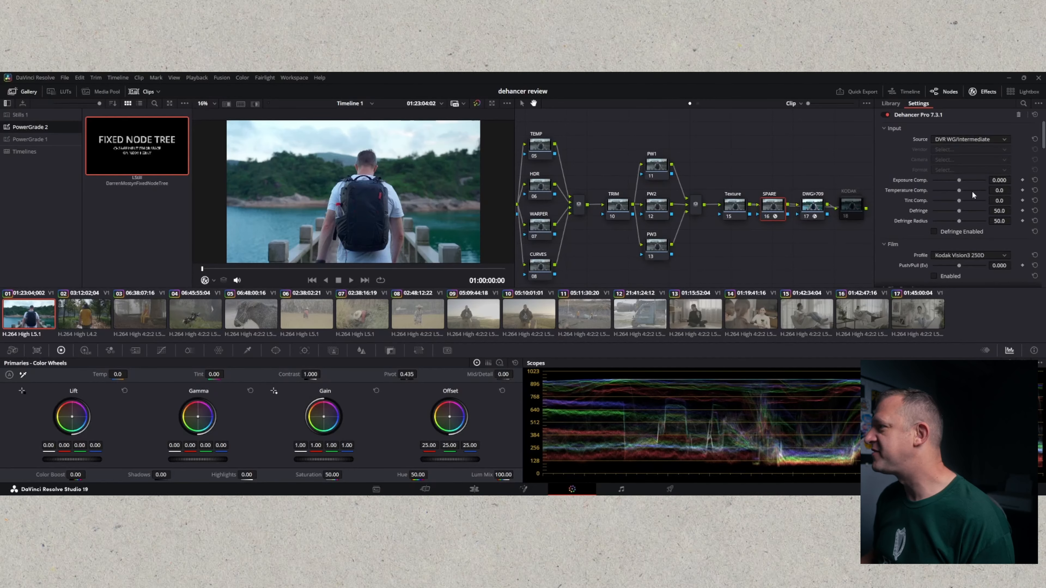
- Examine the film stock profiles available in Dehancer's Film section
{"action": "scroll", "coordinate": [906, 229], "scroll_direction": "down", "scroll_amount": 3}
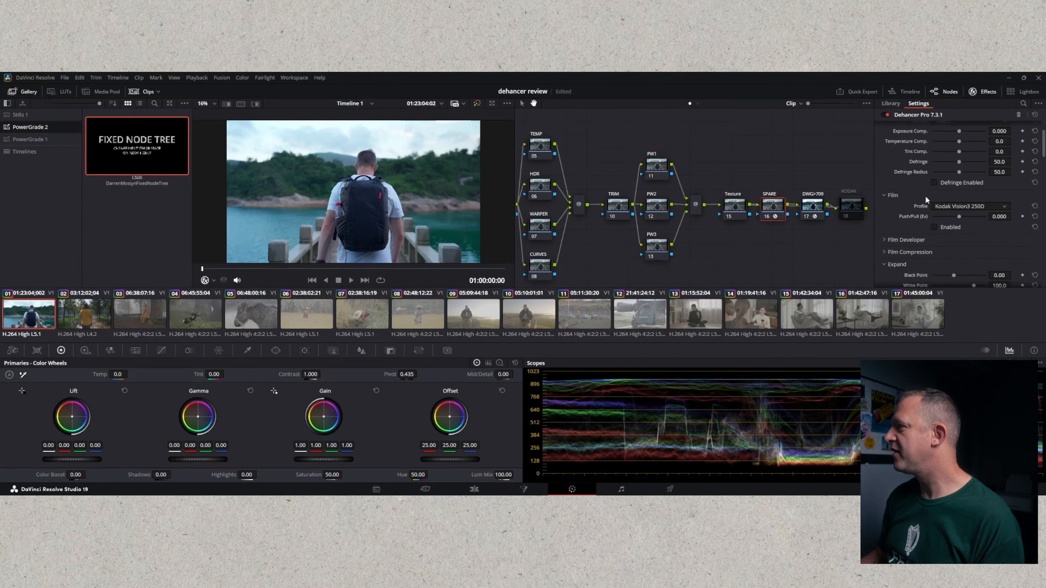
{"action": "left_click", "coordinate": [1004, 206]}
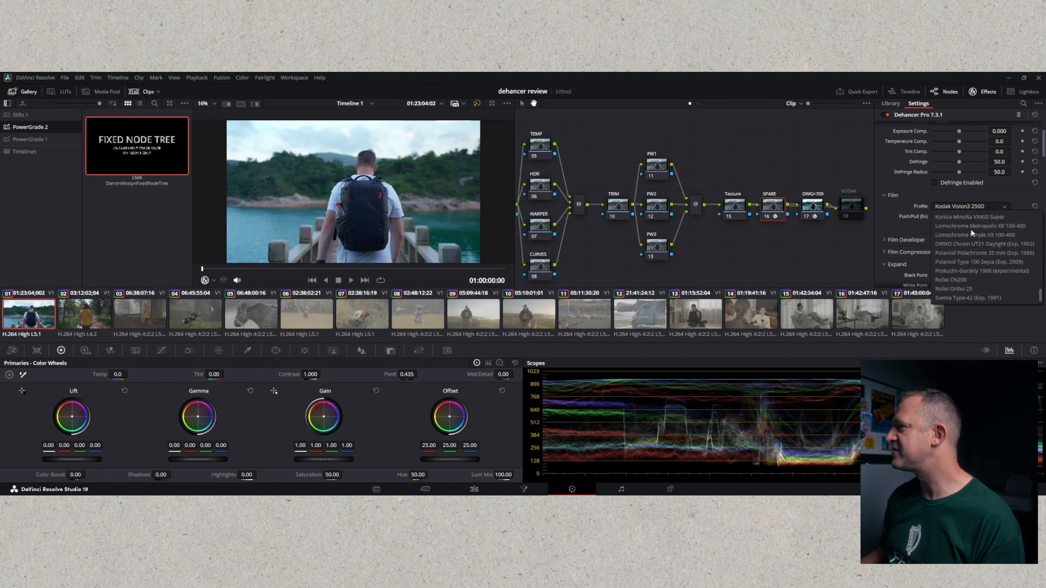
{"action": "scroll", "coordinate": [960, 268], "scroll_direction": "up", "scroll_amount": 5}
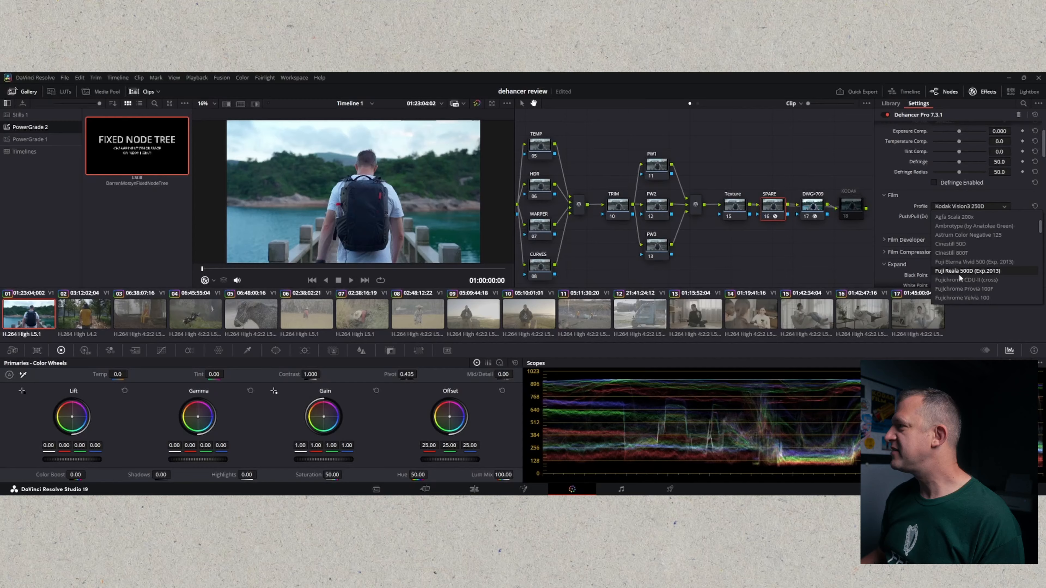
{"action": "left_click", "coordinate": [947, 197]}
{"action": "left_click", "coordinate": [885, 196]}
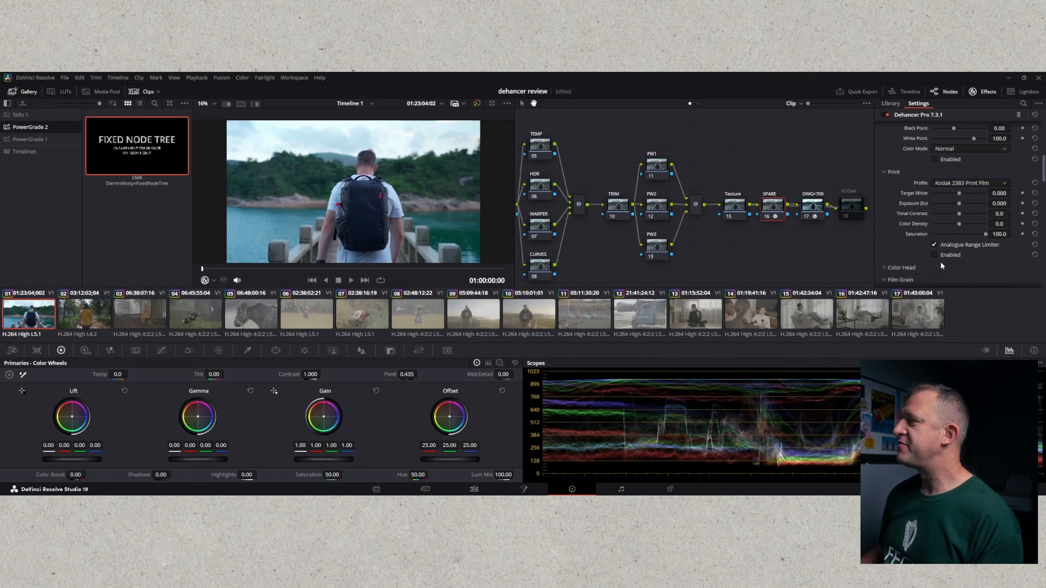
- Enable Dehancer's Print emulation with the Kodak 2383 Print Film profile
{"action": "left_click", "coordinate": [933, 255]}
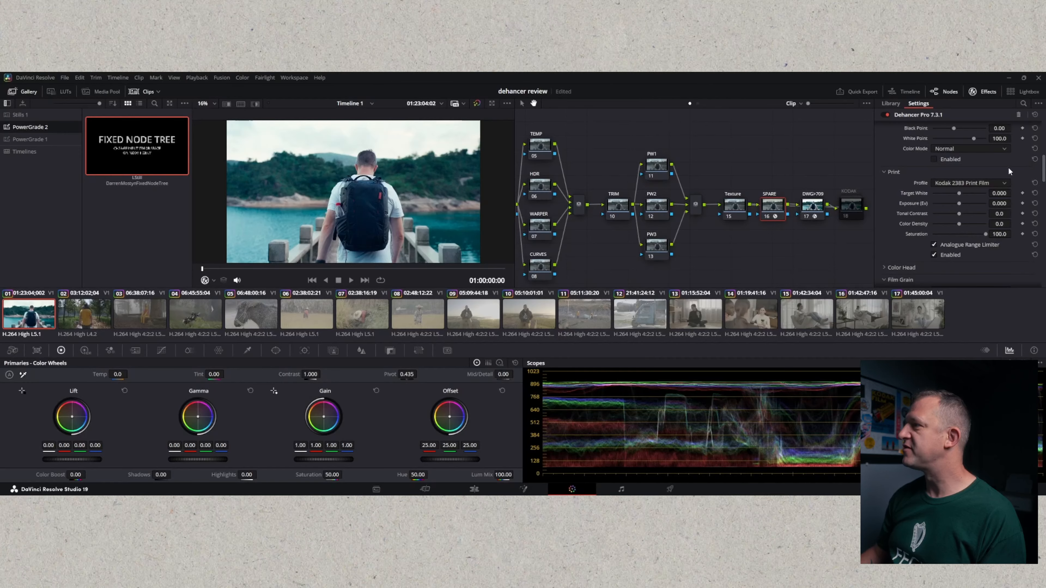
{"action": "scroll", "coordinate": [959, 173], "scroll_direction": "up", "scroll_amount": 5}
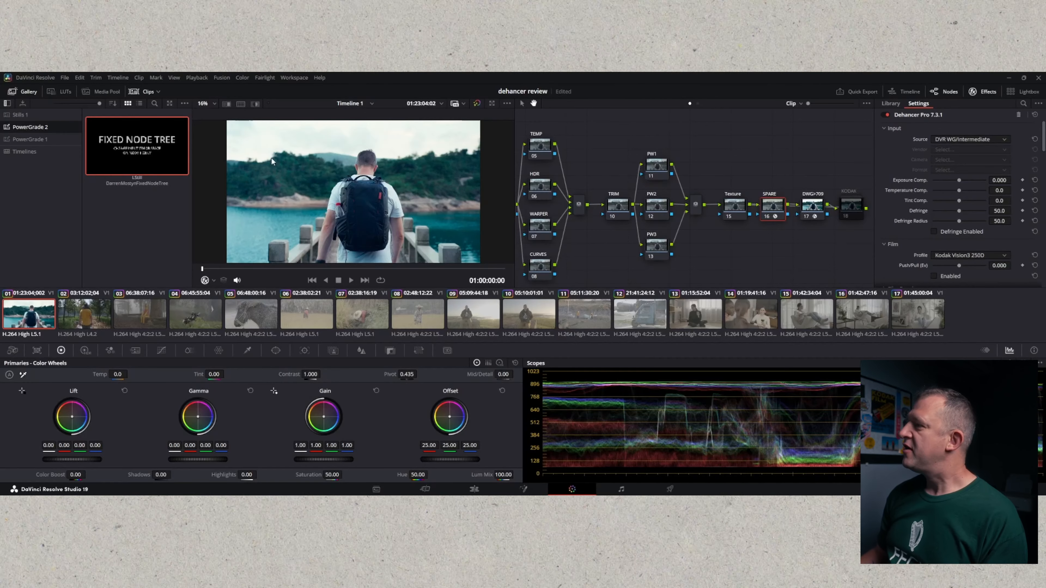
- Enable Film Grain in Dehancer and set its profile to 65 mm ISO 250
{"action": "scroll", "coordinate": [976, 234], "scroll_direction": "down", "scroll_amount": 5}
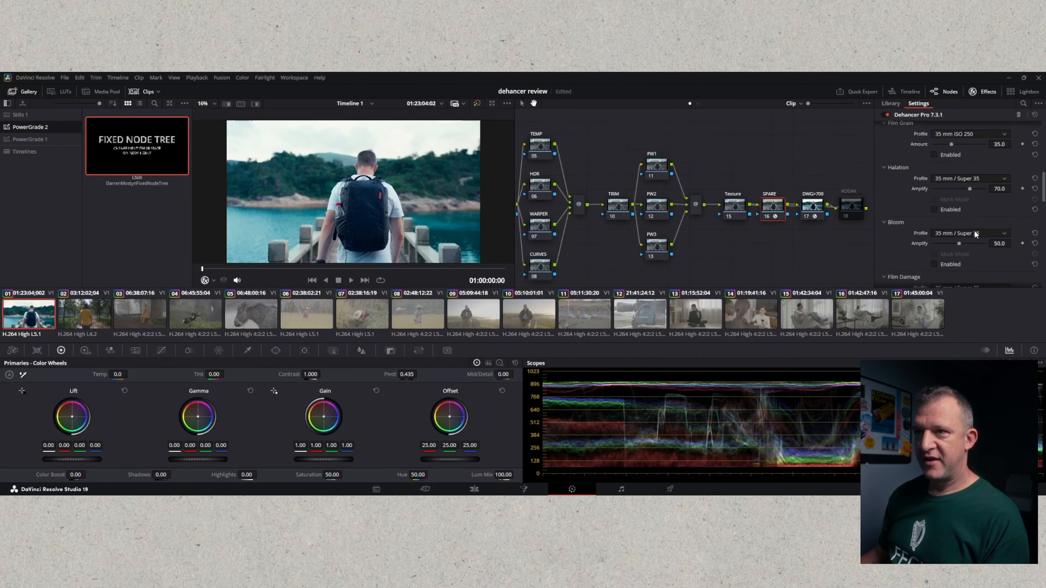
{"action": "scroll", "coordinate": [951, 190], "scroll_direction": "up", "scroll_amount": 2}
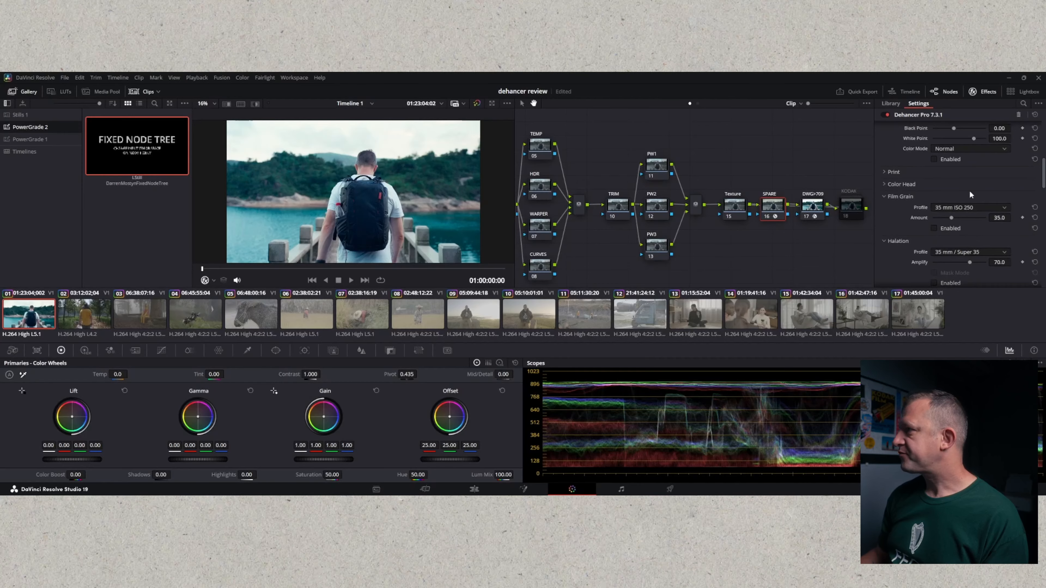
{"action": "scroll", "coordinate": [969, 191], "scroll_direction": "up", "scroll_amount": 1}
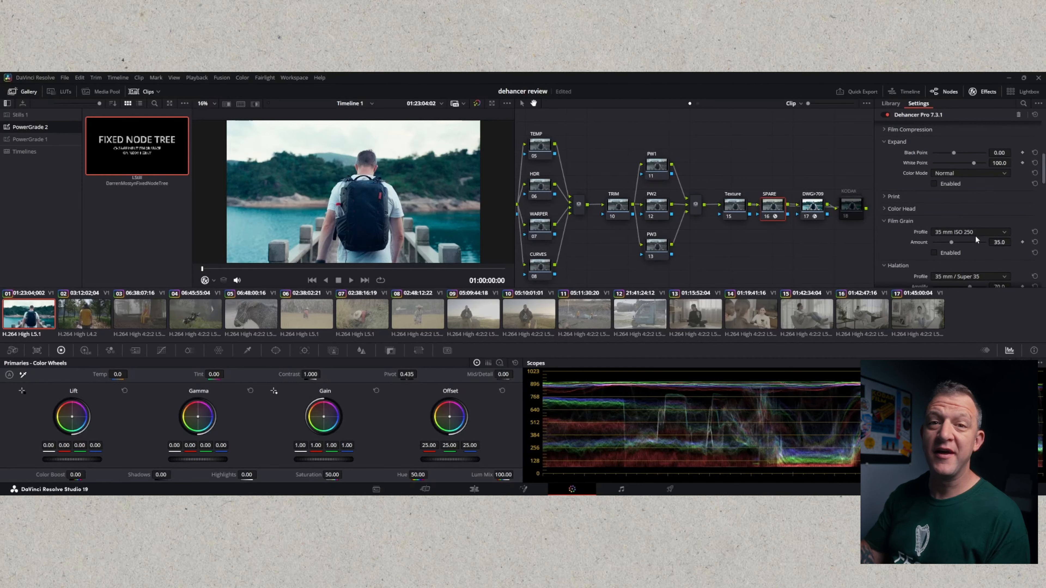
{"action": "scroll", "coordinate": [973, 242], "scroll_direction": "down", "scroll_amount": 3}
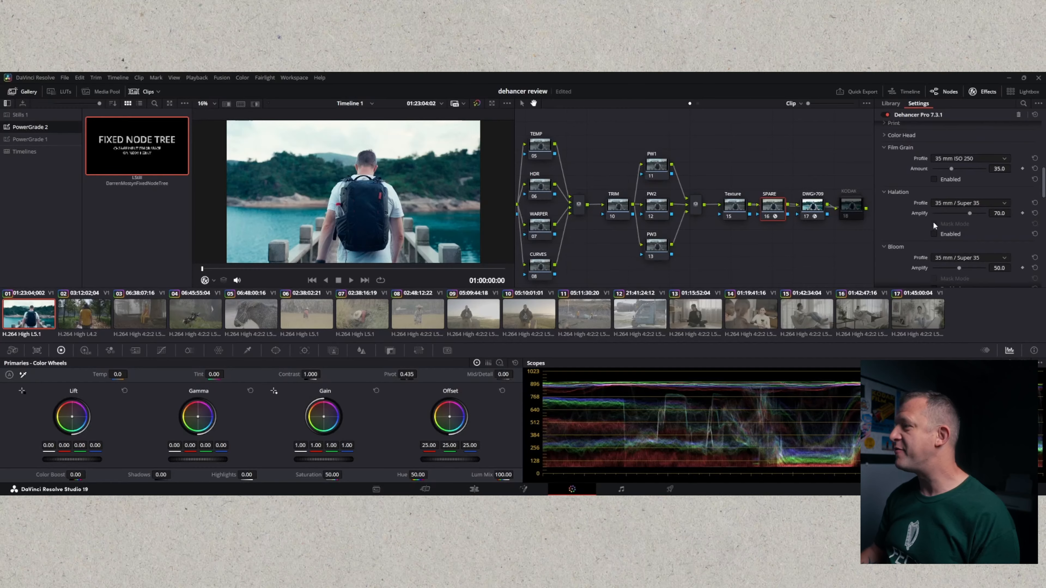
{"action": "left_click", "coordinate": [933, 179]}
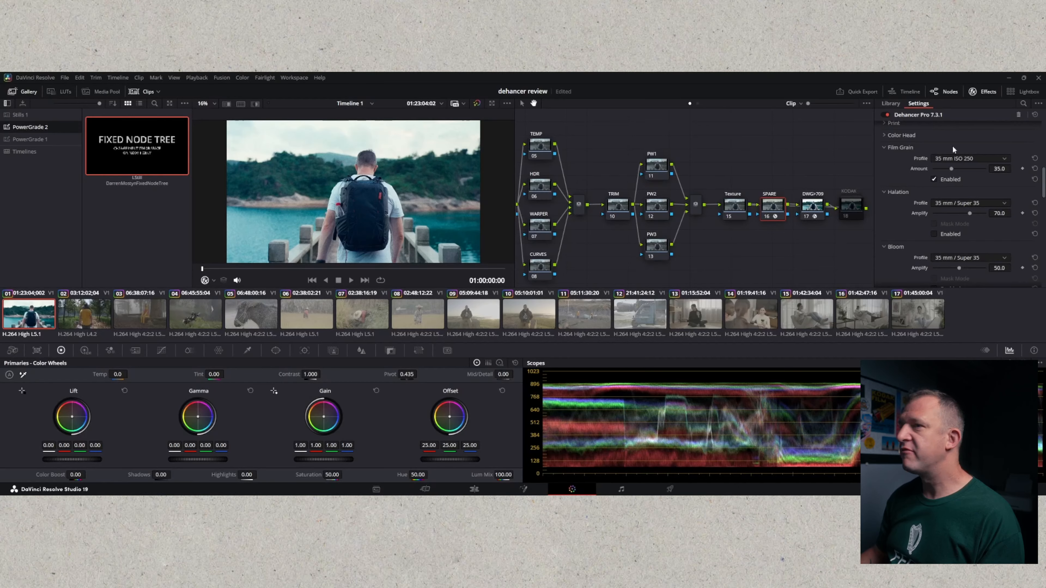
{"action": "left_click", "coordinate": [1003, 157]}
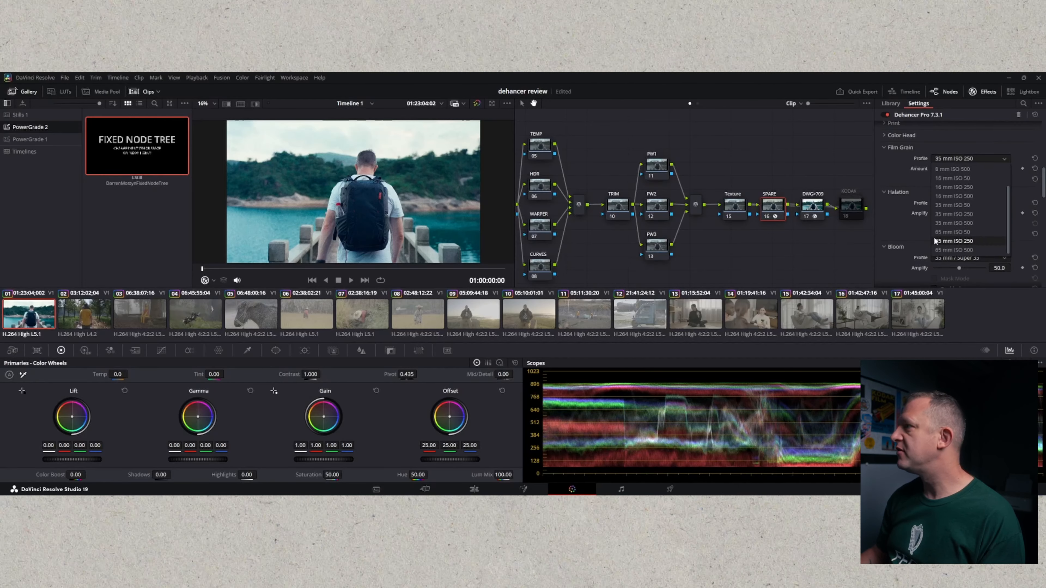
{"action": "left_click", "coordinate": [961, 240]}
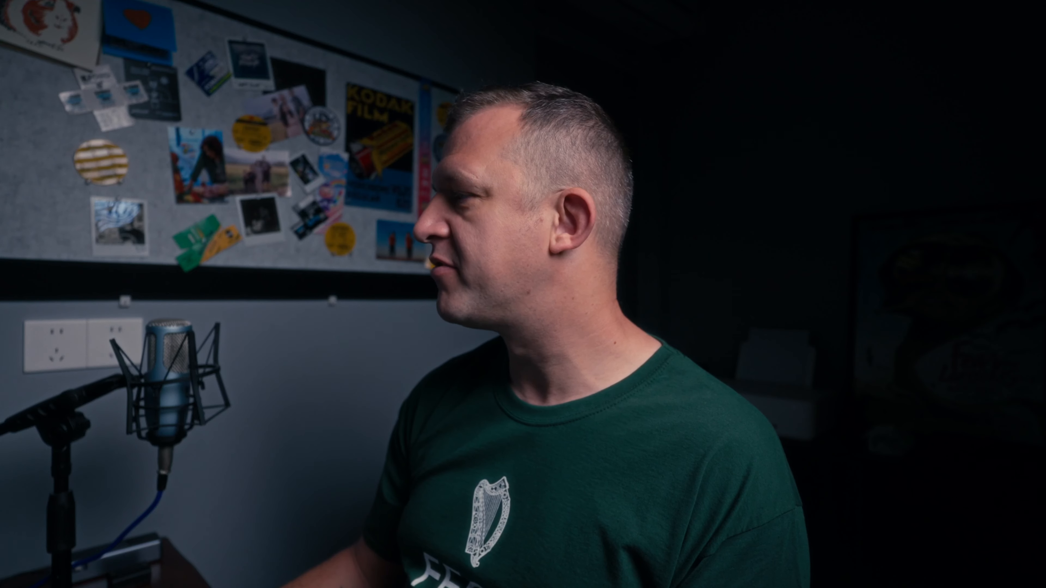
- Enable the Vignette tool in Dehancer
{"action": "scroll", "coordinate": [915, 208], "scroll_direction": "down", "scroll_amount": 1}
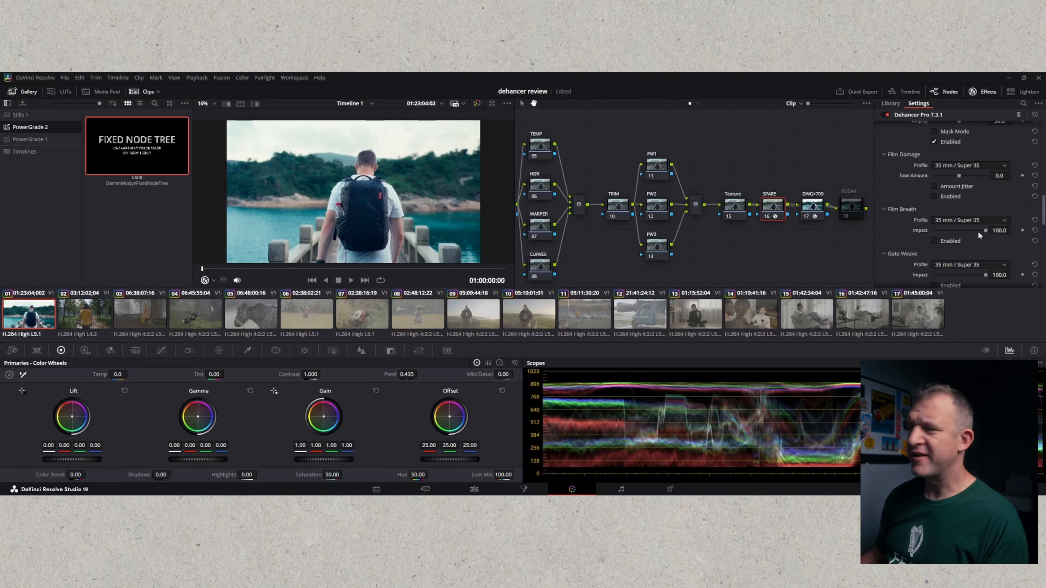
{"action": "scroll", "coordinate": [929, 223], "scroll_direction": "down", "scroll_amount": 1}
{"action": "scroll", "coordinate": [939, 202], "scroll_direction": "down", "scroll_amount": 4}
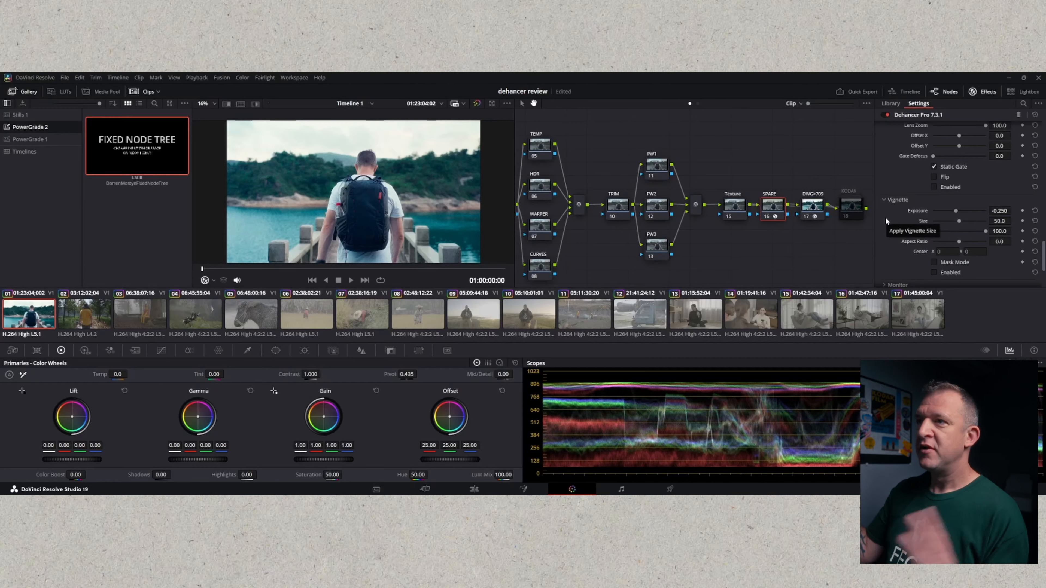
{"action": "left_click", "coordinate": [933, 273]}
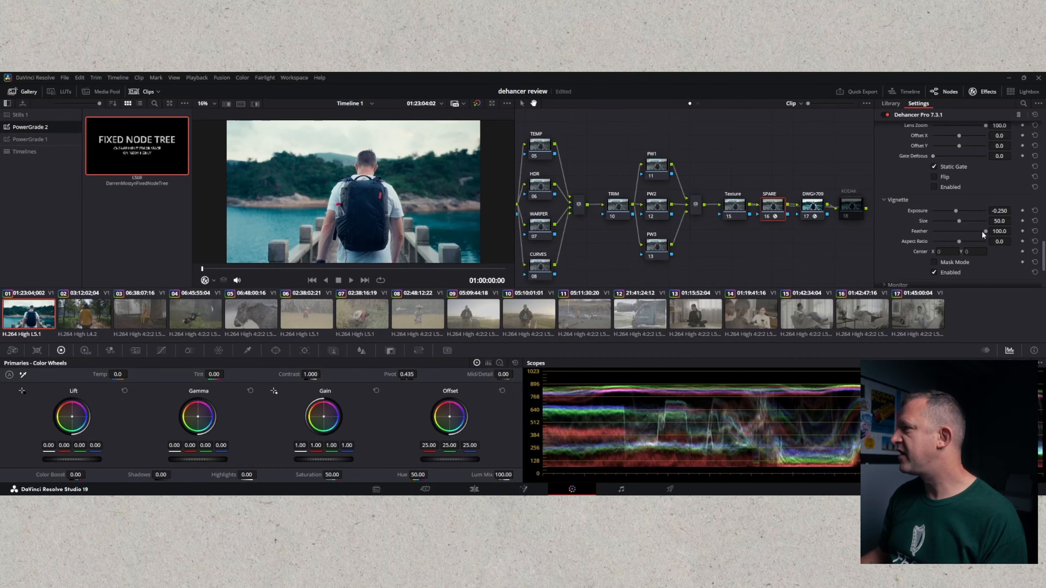
- Set the vignette's feather to 0 and its horizontal center to 0.07
{"action": "left_click_drag", "start_coordinate": [986, 231], "coordinate": [909, 233]}
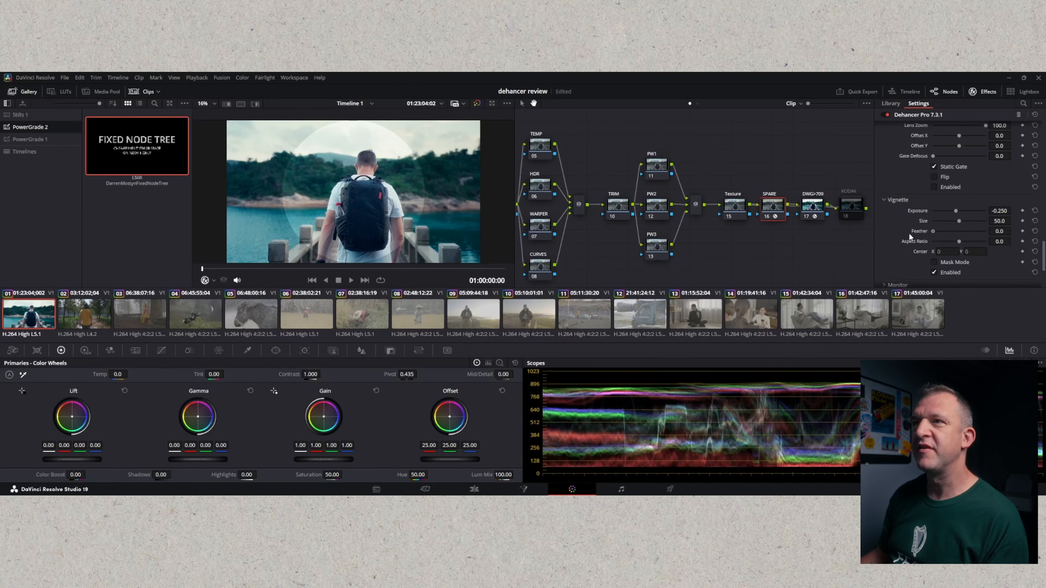
{"action": "left_click", "coordinate": [942, 250]}
{"action": "type", "text": "0.07"}
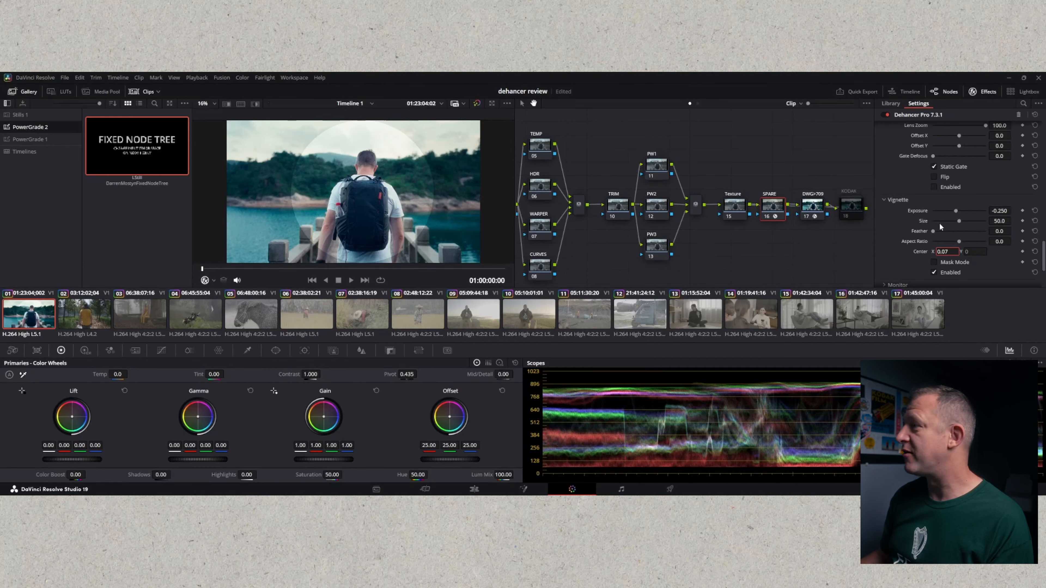
- Set both the size and the feather of the Dehancer vignette to 45.7
{"action": "mouse_move", "coordinate": [959, 221]}
{"action": "left_mouse_down"}
{"action": "mouse_move", "coordinate": [940, 232]}
{"action": "mouse_move", "coordinate": [956, 232]}
{"action": "left_mouse_up"}
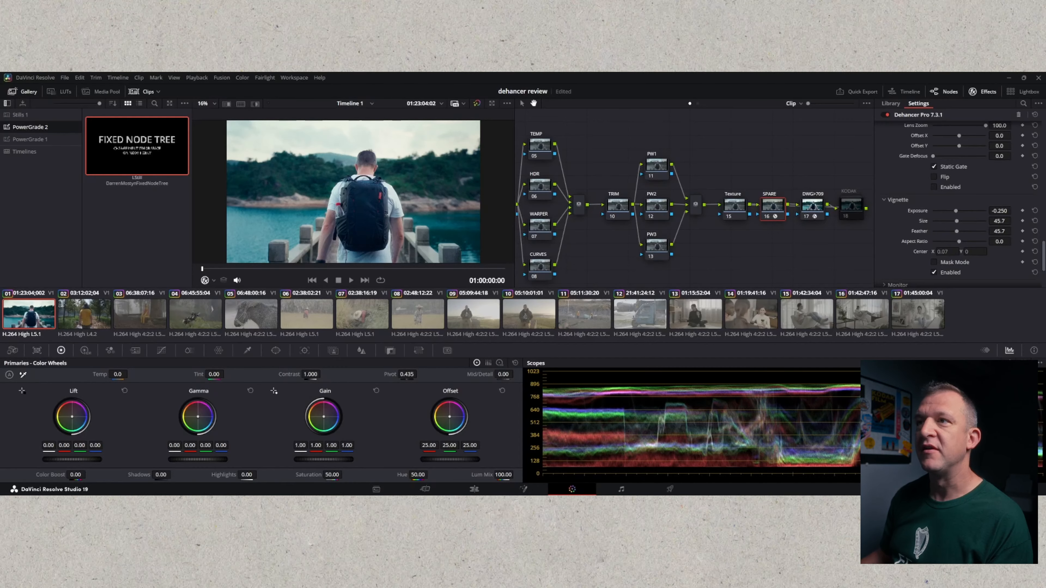
{"action": "scroll", "coordinate": [937, 206], "scroll_direction": "down", "scroll_amount": 3}
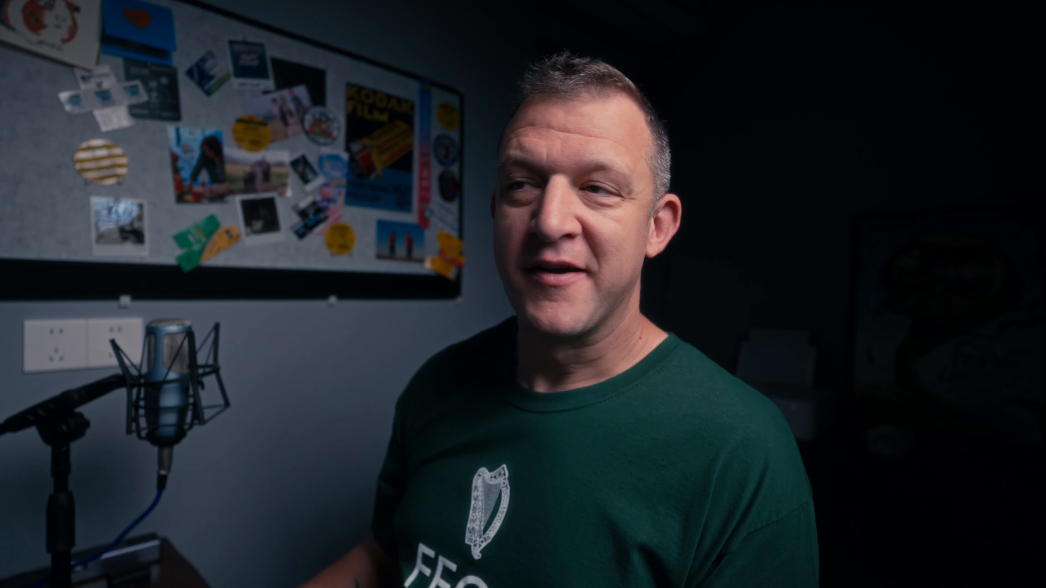
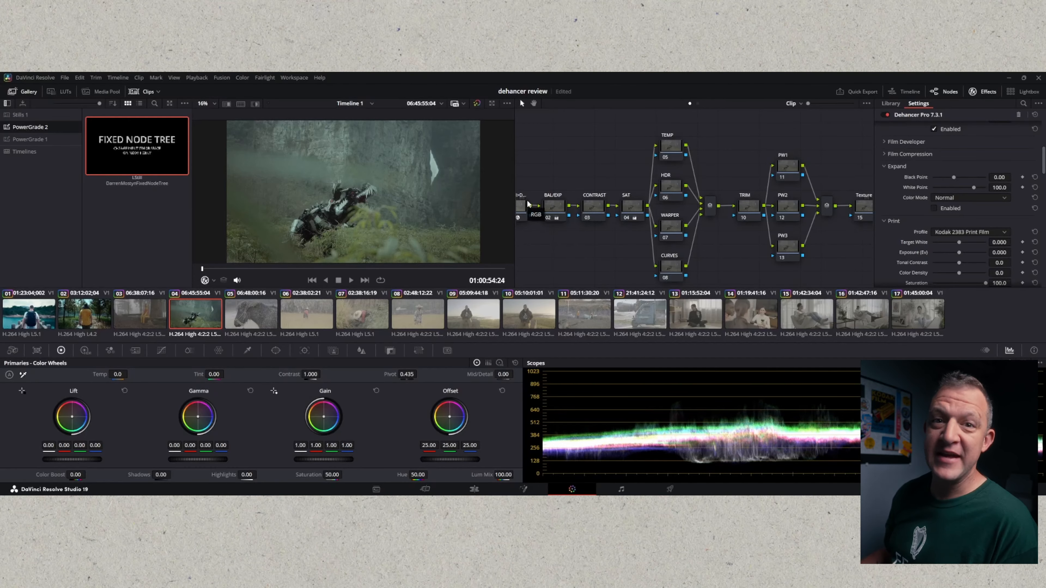
- In clip 04's first node, set the Color Space Transform's input color space to Sony S-Gamut3.Cine and input gamma to Sony S-Log3
{"action": "left_click", "coordinate": [521, 206]}
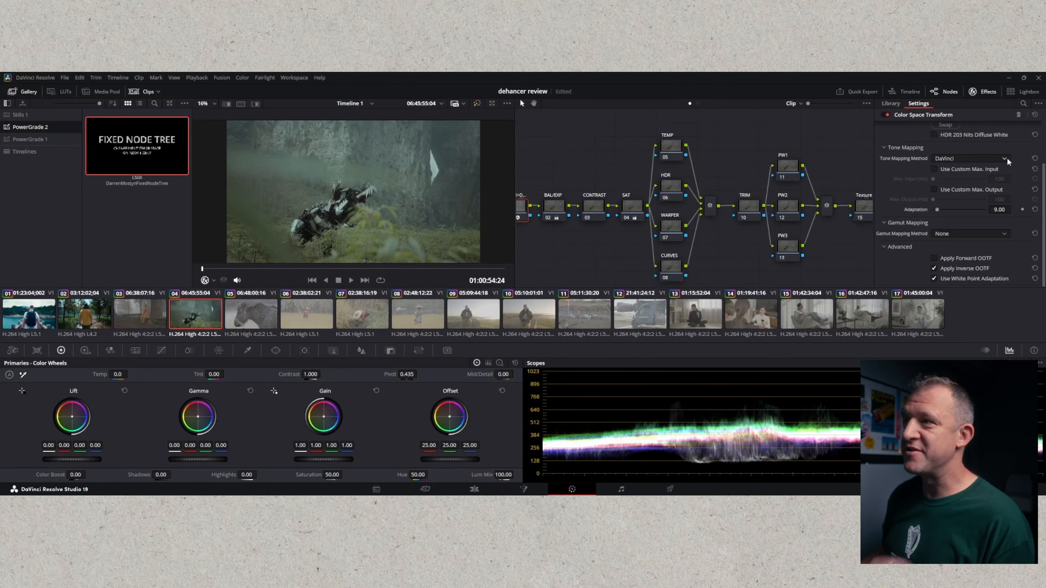
{"action": "scroll", "coordinate": [1008, 158], "scroll_direction": "up", "scroll_amount": 3}
{"action": "left_click", "coordinate": [1005, 142]}
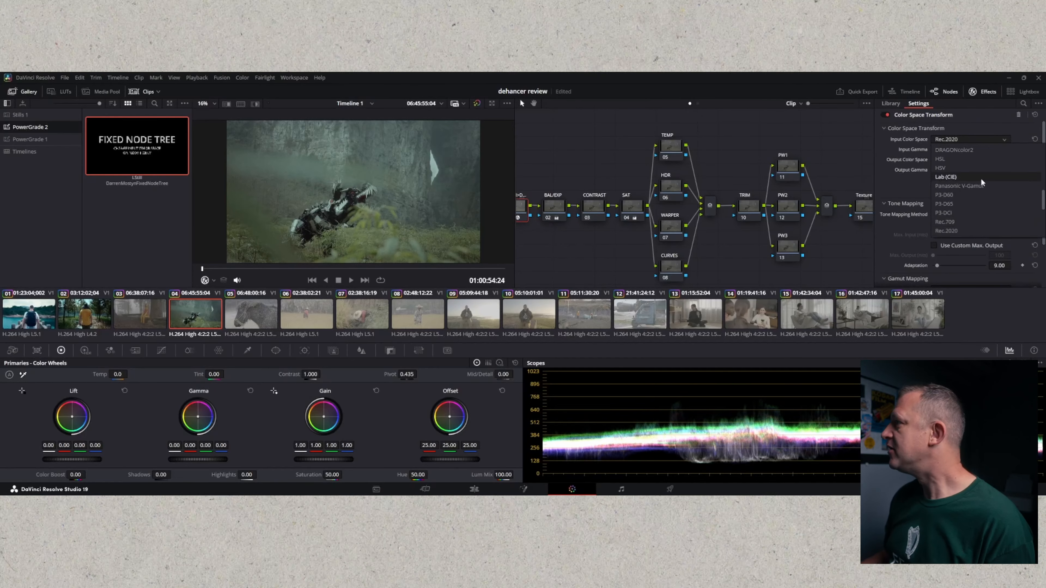
{"action": "scroll", "coordinate": [977, 209], "scroll_direction": "down", "scroll_amount": 2}
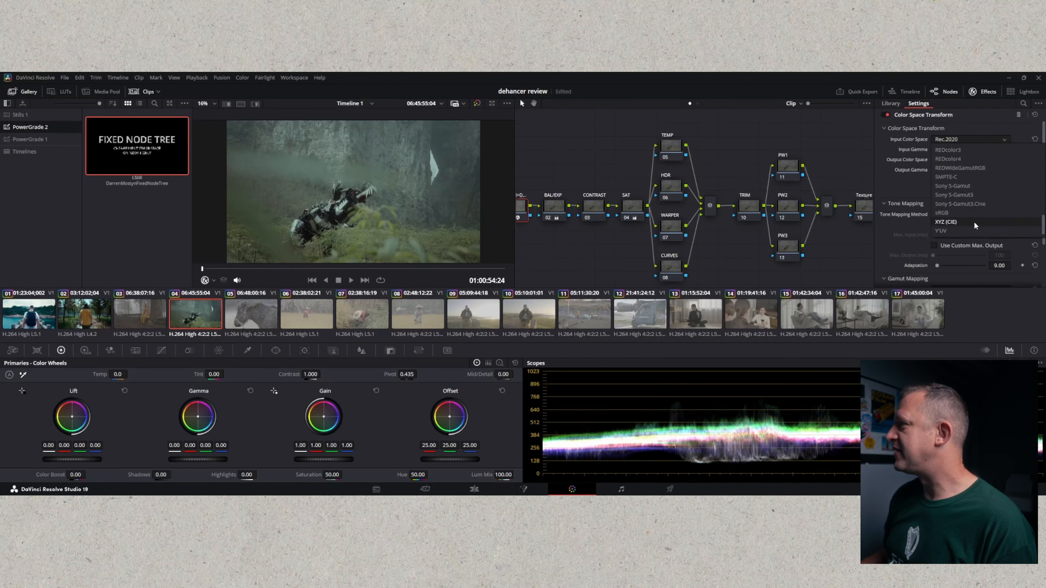
{"action": "left_click", "coordinate": [963, 203]}
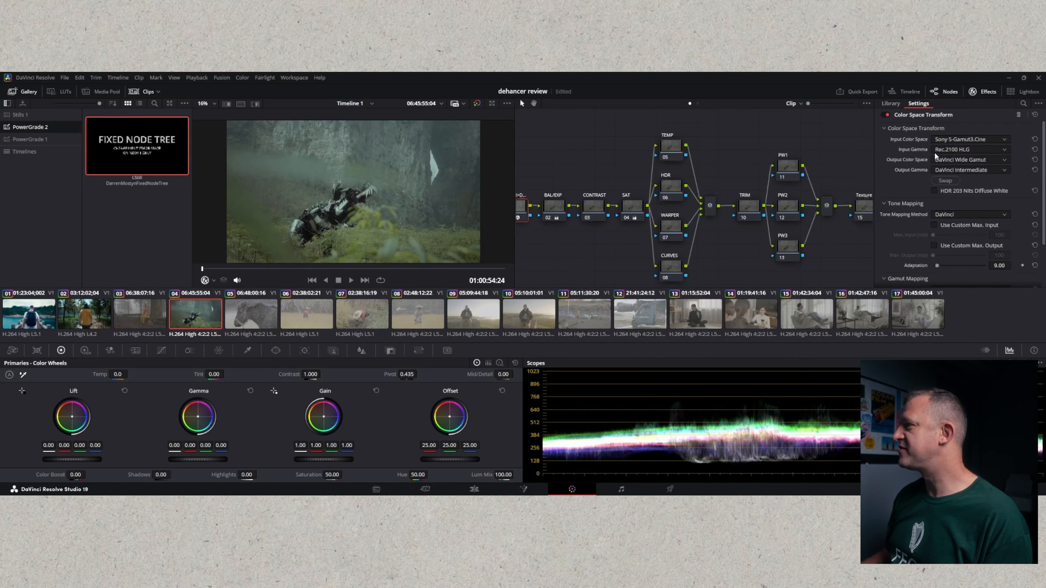
{"action": "left_click", "coordinate": [1003, 151]}
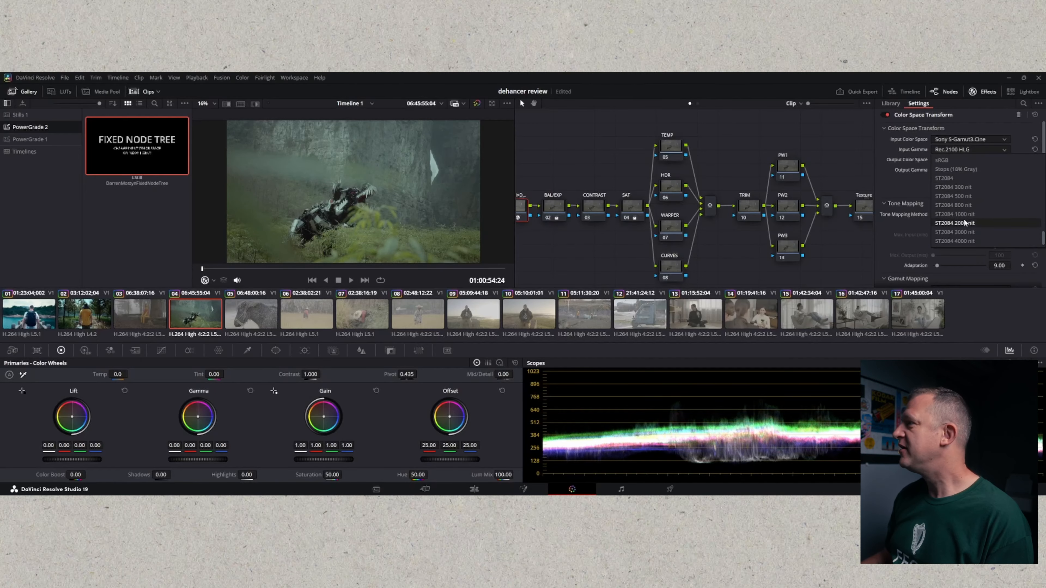
{"action": "scroll", "coordinate": [956, 187], "scroll_direction": "up", "scroll_amount": 2}
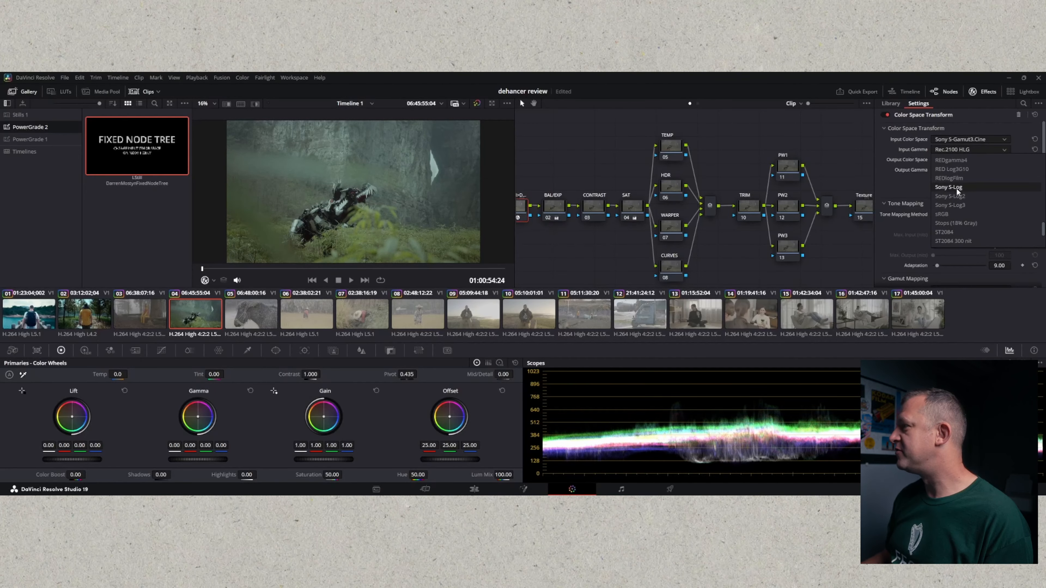
{"action": "left_click", "coordinate": [965, 205]}
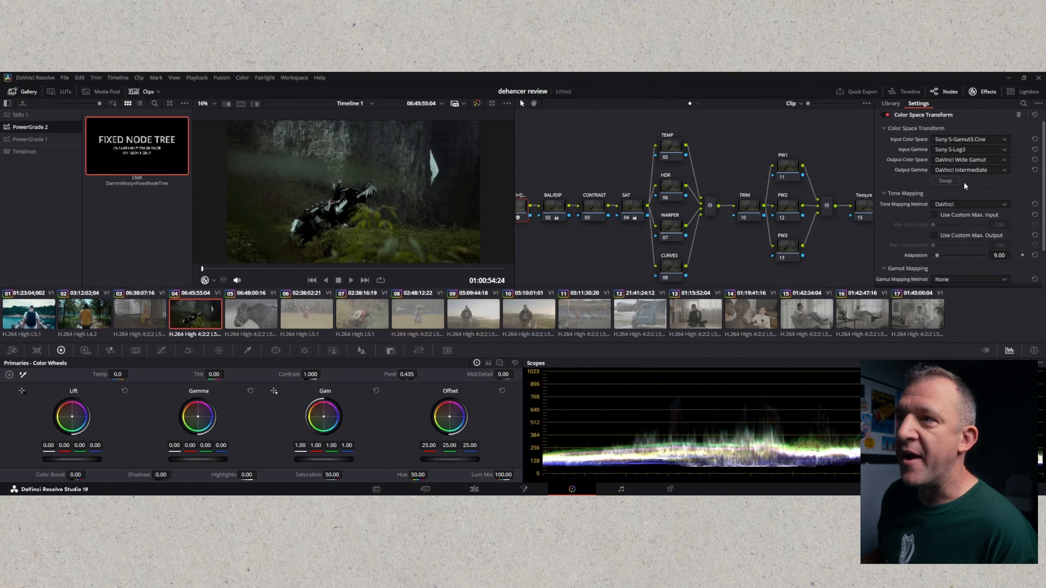
- Go to the frame at 01:00:56:23 and disable the Film emulation in the SPARE node's Dehancer effect
{"action": "left_click", "coordinate": [982, 92]}
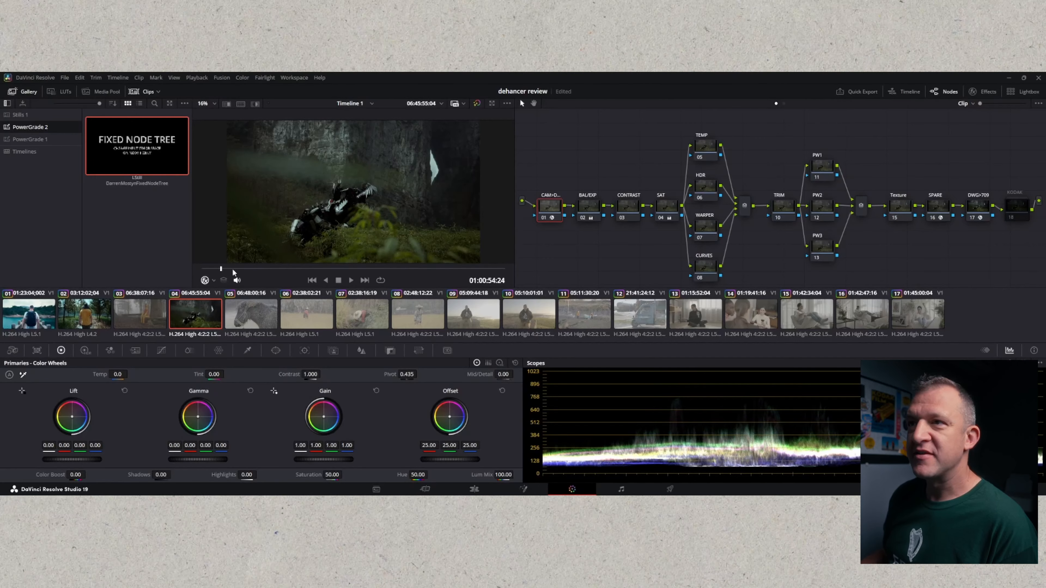
{"action": "left_click_drag", "start_coordinate": [203, 268], "coordinate": [336, 268]}
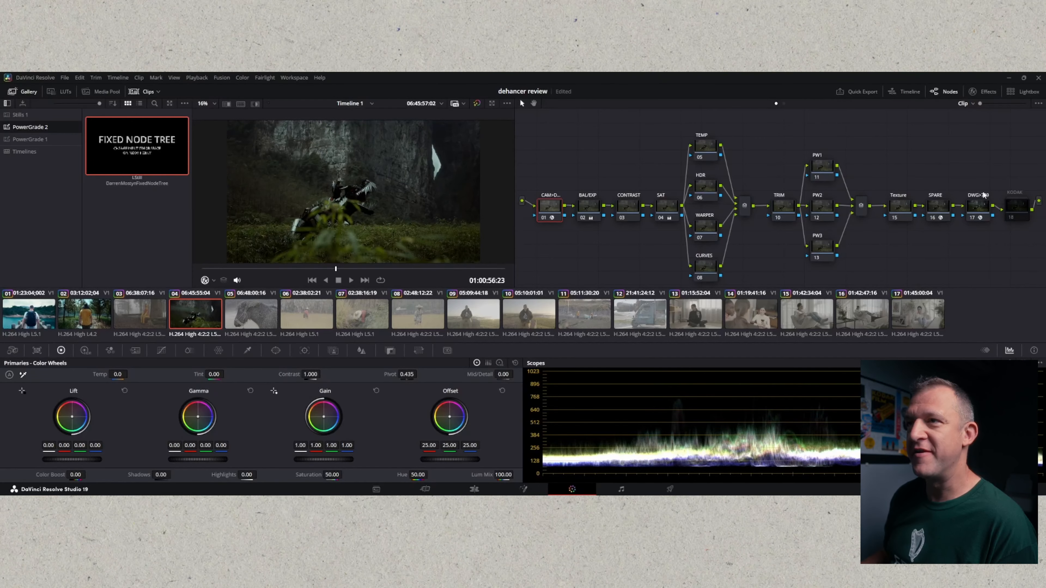
{"action": "left_click", "coordinate": [940, 209]}
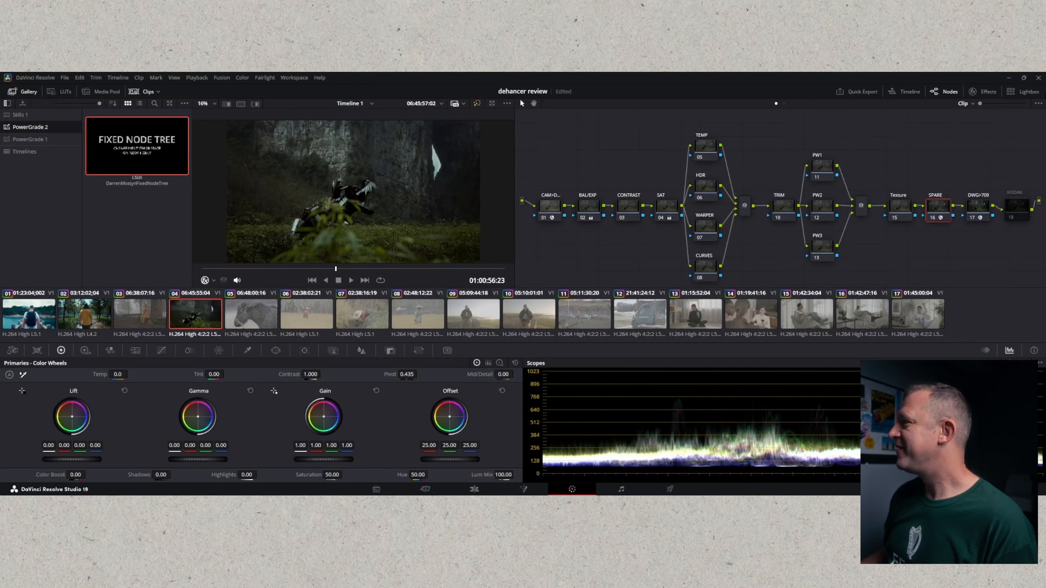
{"action": "left_click", "coordinate": [988, 94]}
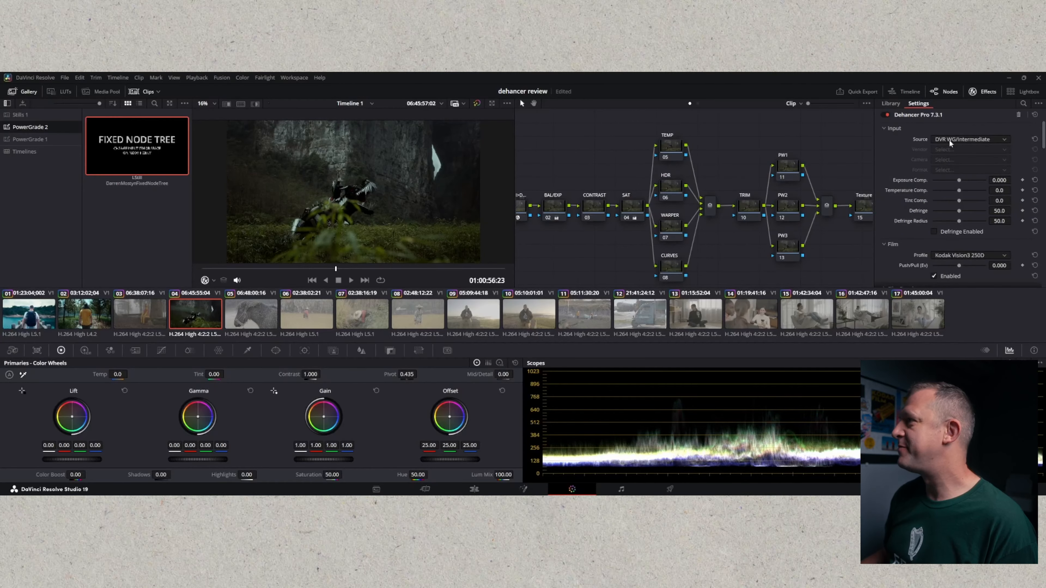
{"action": "scroll", "coordinate": [947, 218], "scroll_direction": "down", "scroll_amount": 3}
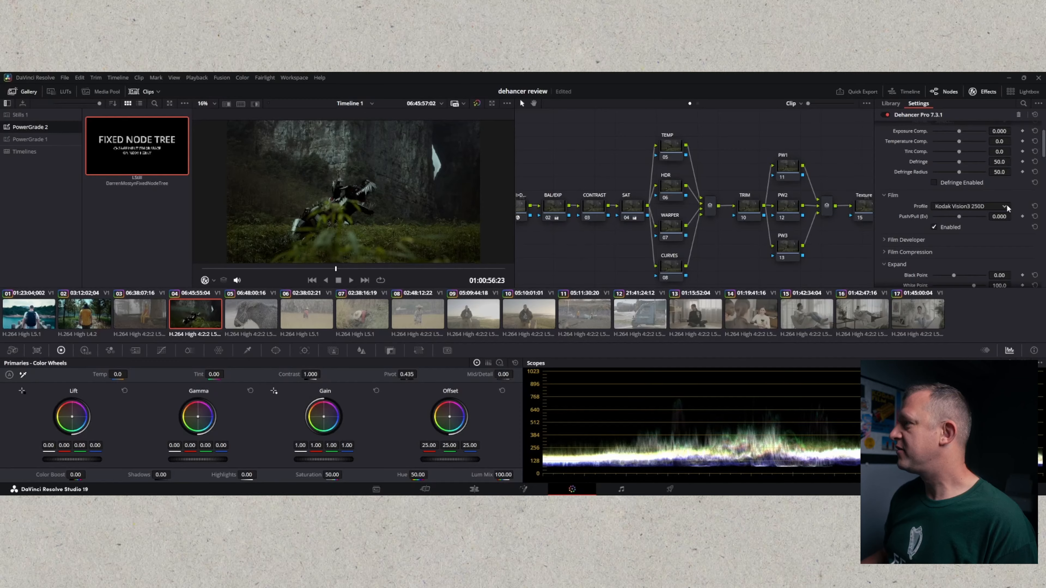
{"action": "left_click", "coordinate": [935, 227]}
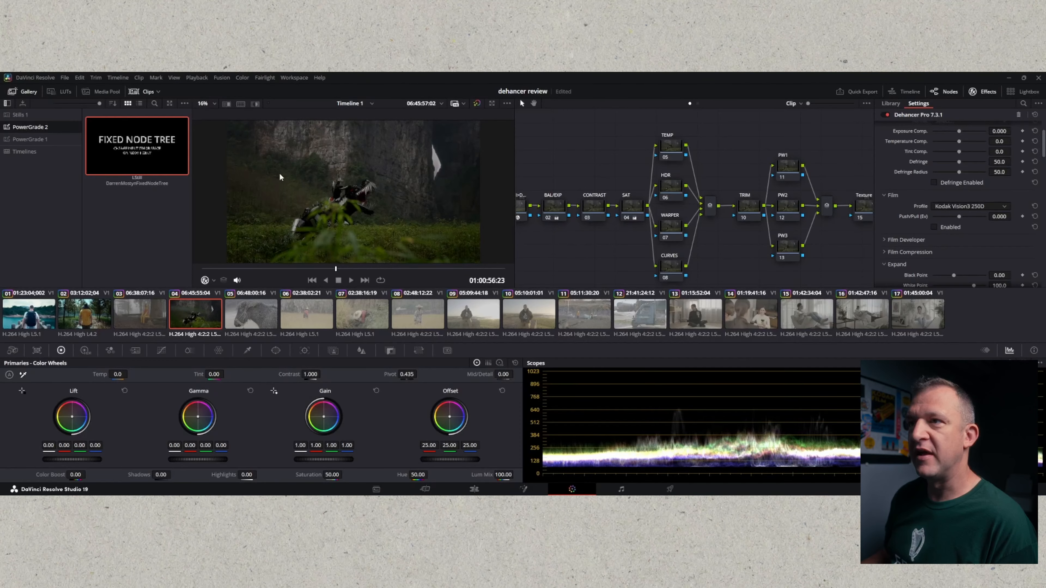
{"action": "left_click", "coordinate": [934, 227]}
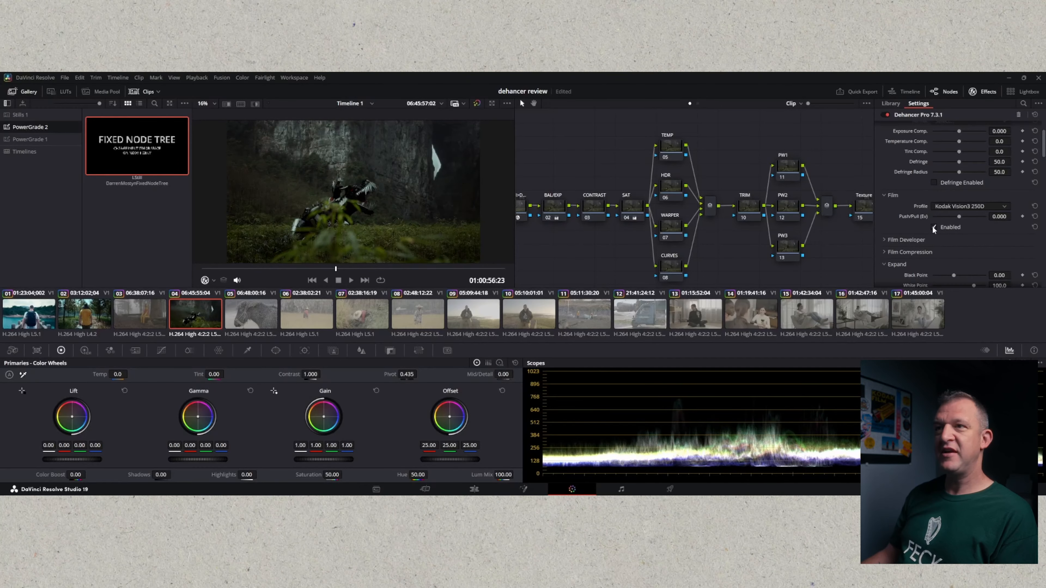
{"action": "left_click", "coordinate": [933, 227]}
- Enable Print emulation with the Kodak 2383 Print Film profile in clip 04's Dehancer effect
{"action": "scroll", "coordinate": [922, 247], "scroll_direction": "down", "scroll_amount": 6}
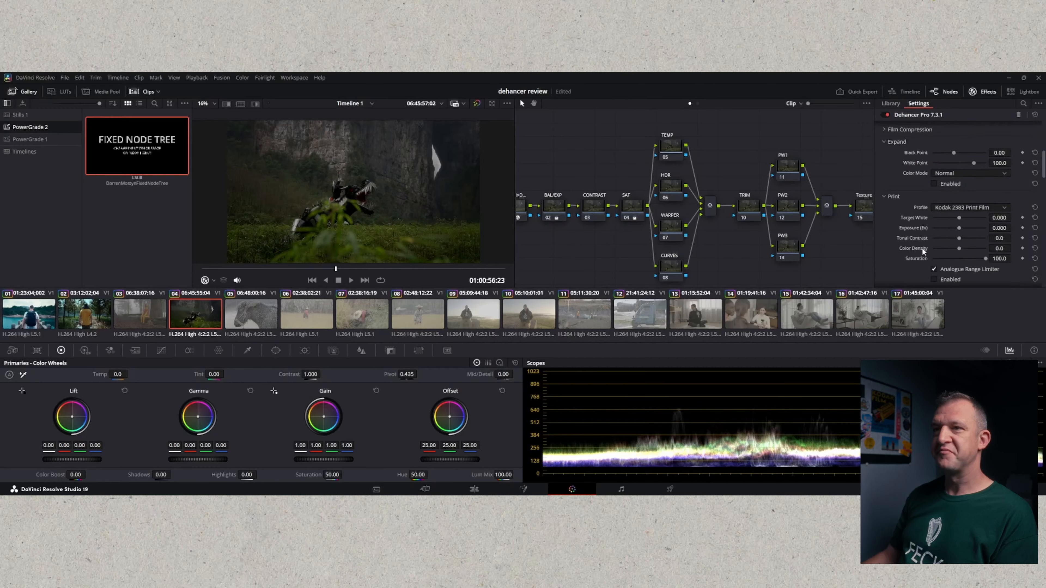
{"action": "scroll", "coordinate": [927, 224], "scroll_direction": "up", "scroll_amount": 3}
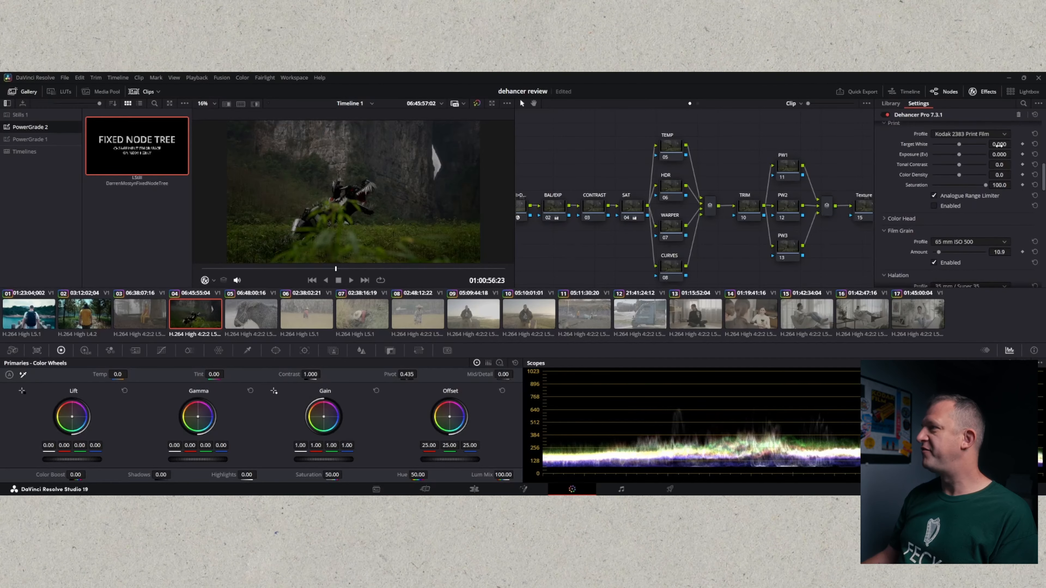
{"action": "left_click", "coordinate": [934, 206]}
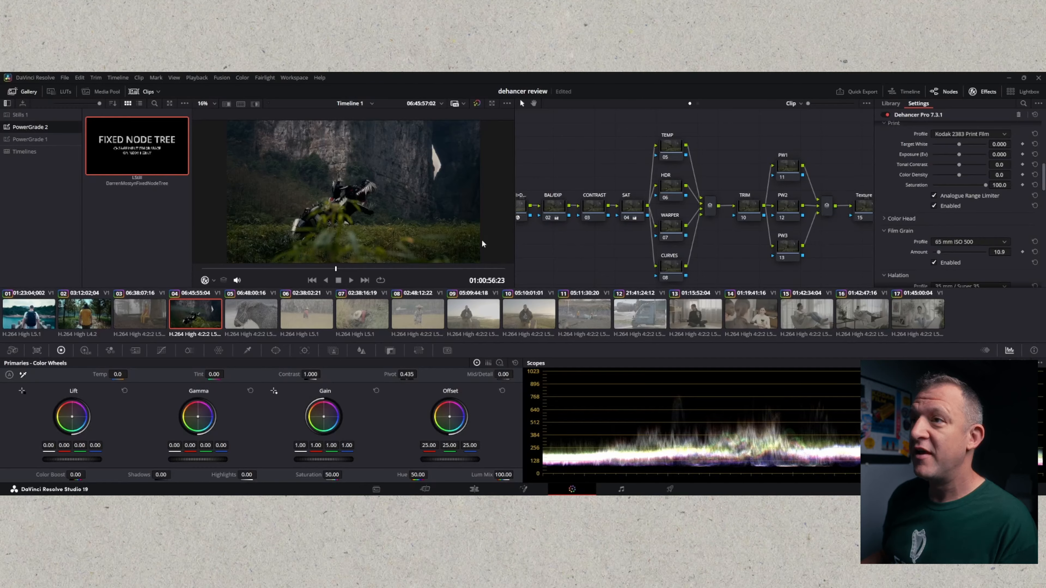
- In clip 04's BAL/EXP node, raise the Offset to 22.25 and set Highlights to -23.00
{"action": "left_click", "coordinate": [555, 208]}
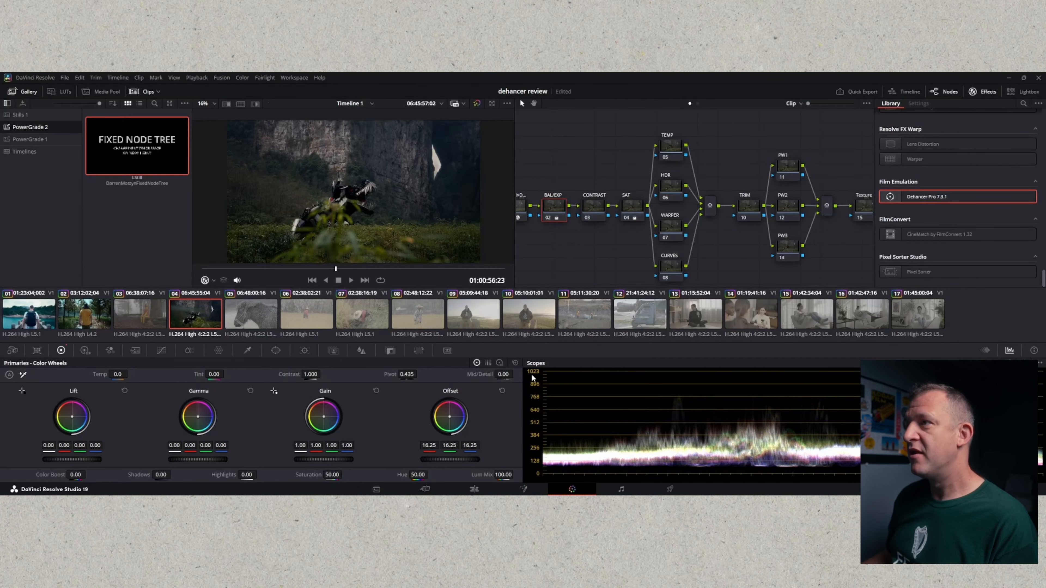
{"action": "left_click_drag", "start_coordinate": [446, 458], "coordinate": [502, 459]}
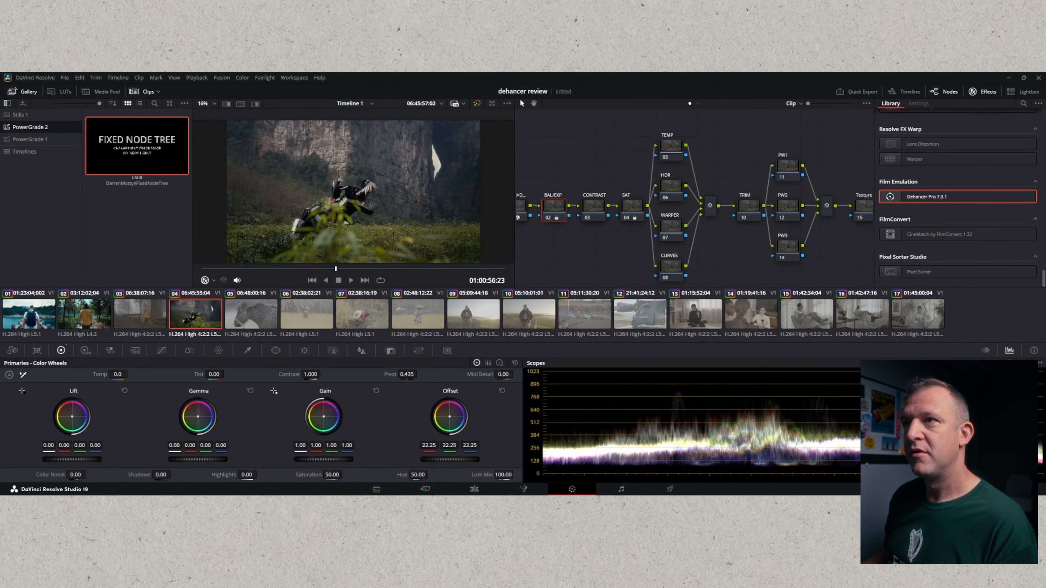
{"action": "left_click_drag", "start_coordinate": [255, 471], "coordinate": [249, 474]}
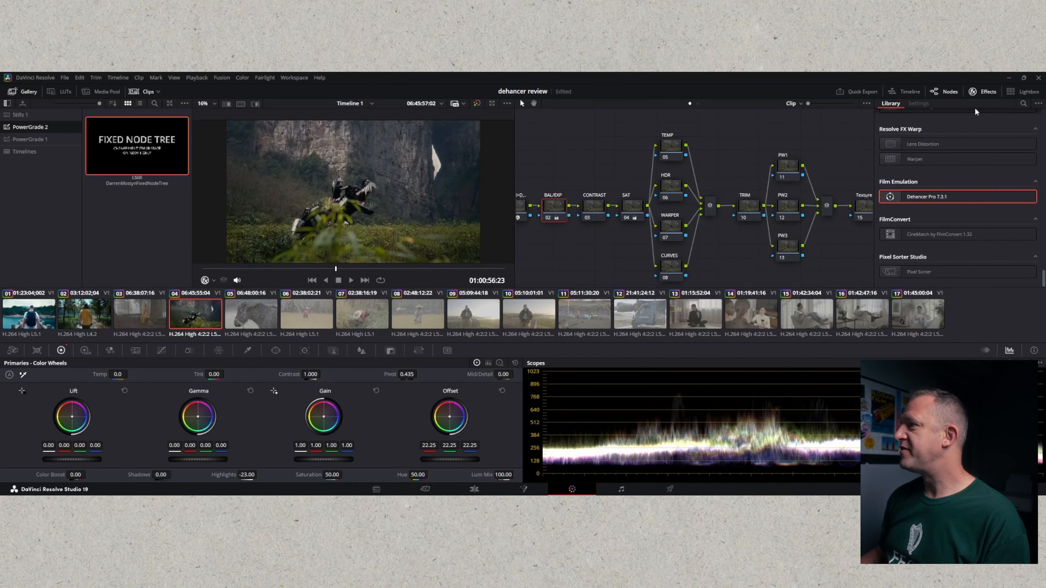
- Review the Film Grain, Halation and Bloom settings of the SPARE node's Dehancer effect and play the clip
{"action": "left_click", "coordinate": [983, 91]}
{"action": "left_click", "coordinate": [938, 208]}
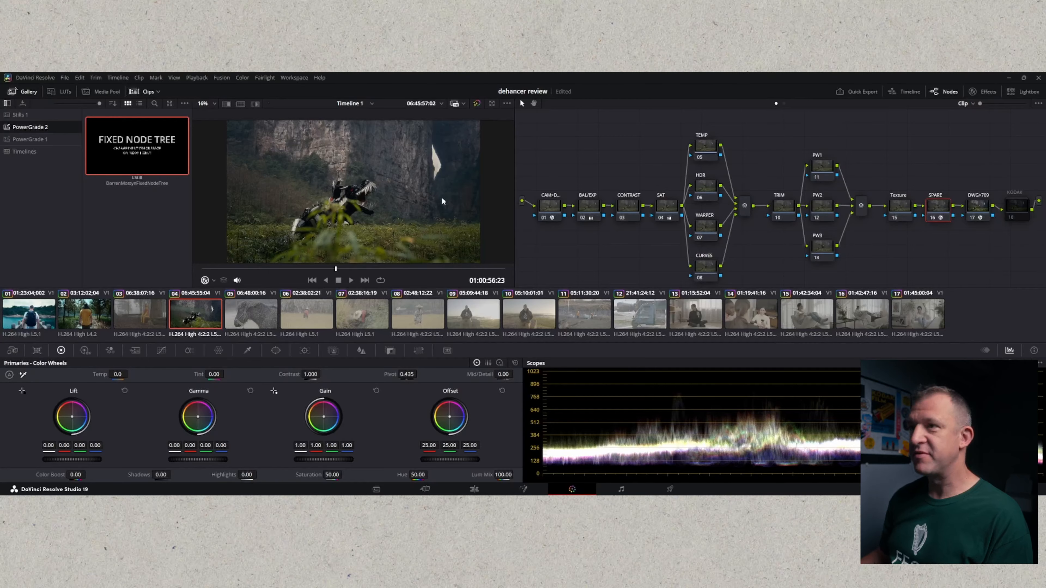
{"action": "left_click", "coordinate": [982, 91]}
{"action": "scroll", "coordinate": [962, 262], "scroll_direction": "down", "scroll_amount": 3}
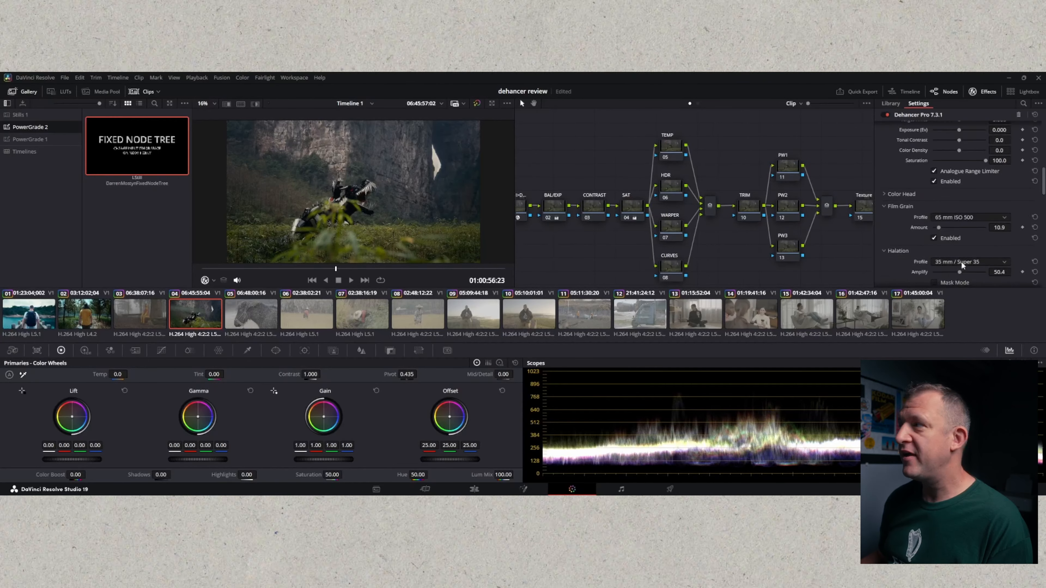
{"action": "scroll", "coordinate": [957, 240], "scroll_direction": "down", "scroll_amount": 2}
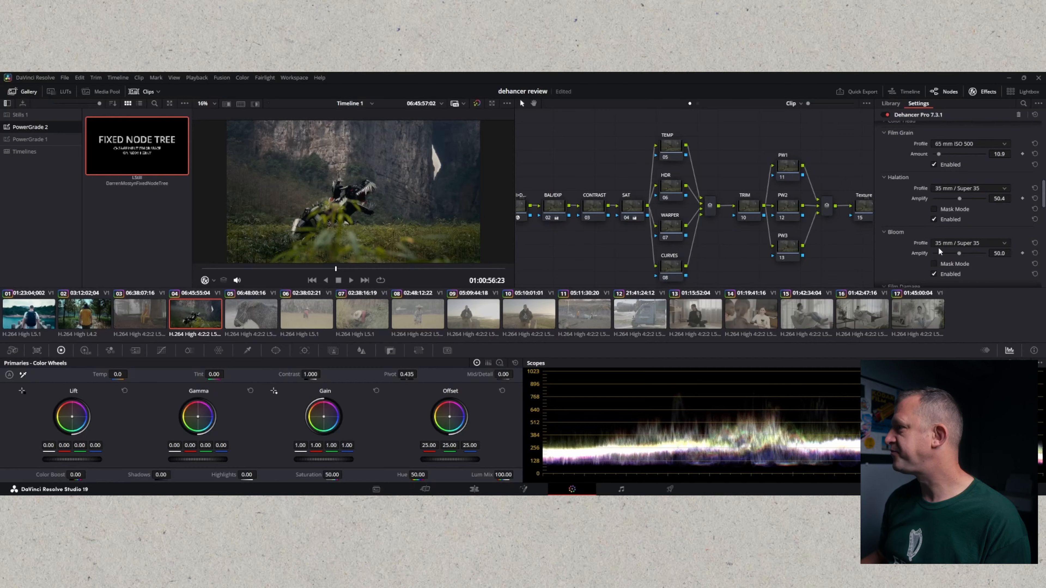
{"action": "key", "text": "space"}
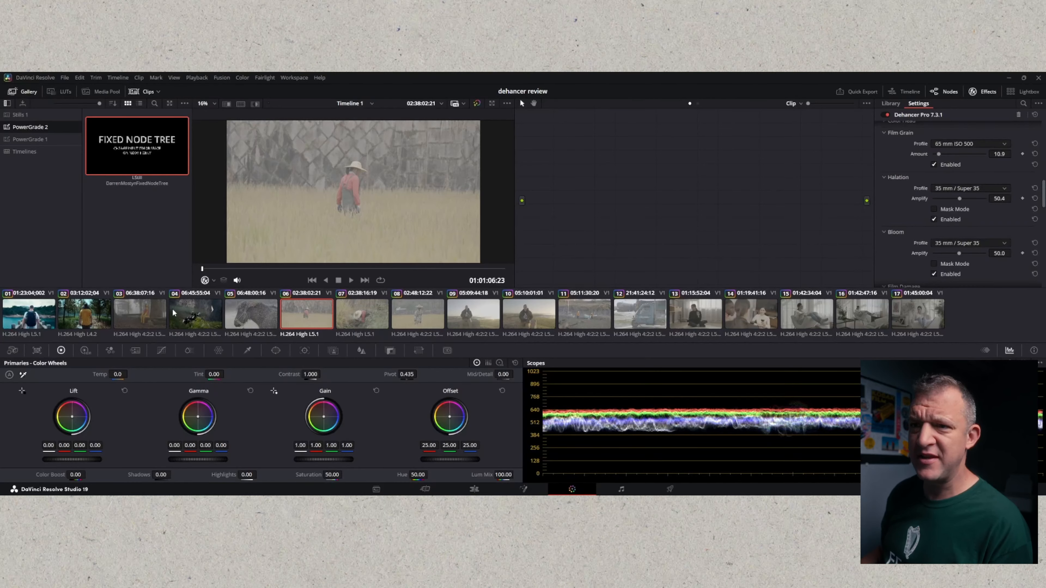
- Copy the grade from clip 04 onto clip 06
{"action": "middle_click", "coordinate": [202, 317]}
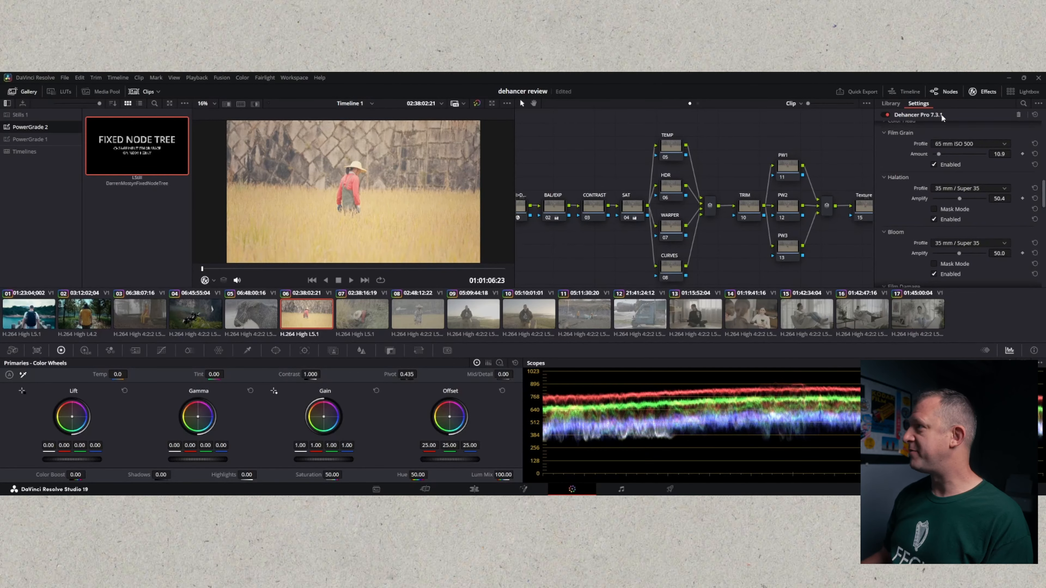
{"action": "left_click", "coordinate": [989, 91]}
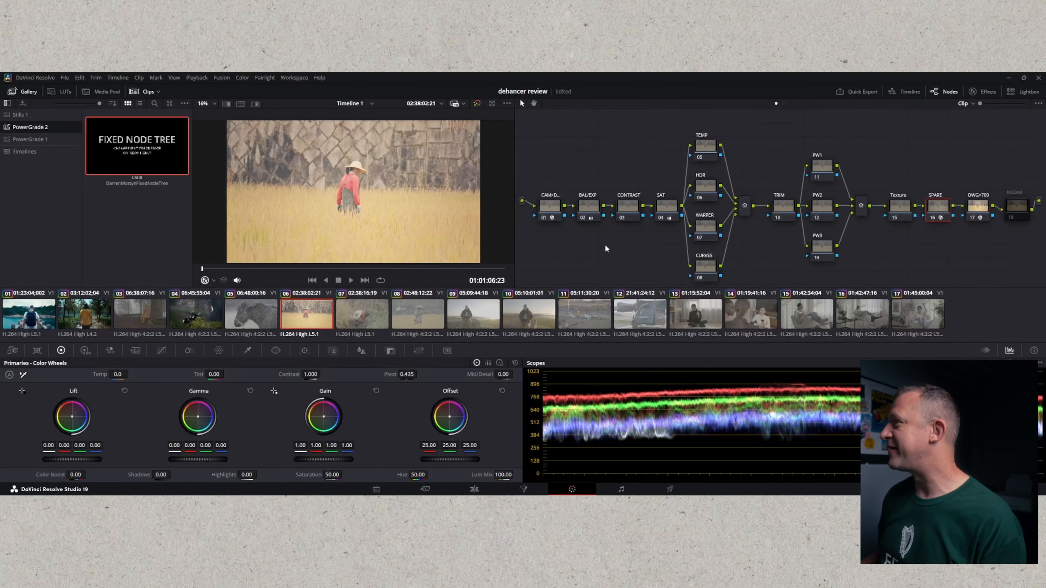
- Reset the primary adjustments in clip 06's BAL/EXP node and lower its Offset to 8.90
{"action": "left_click", "coordinate": [588, 206]}
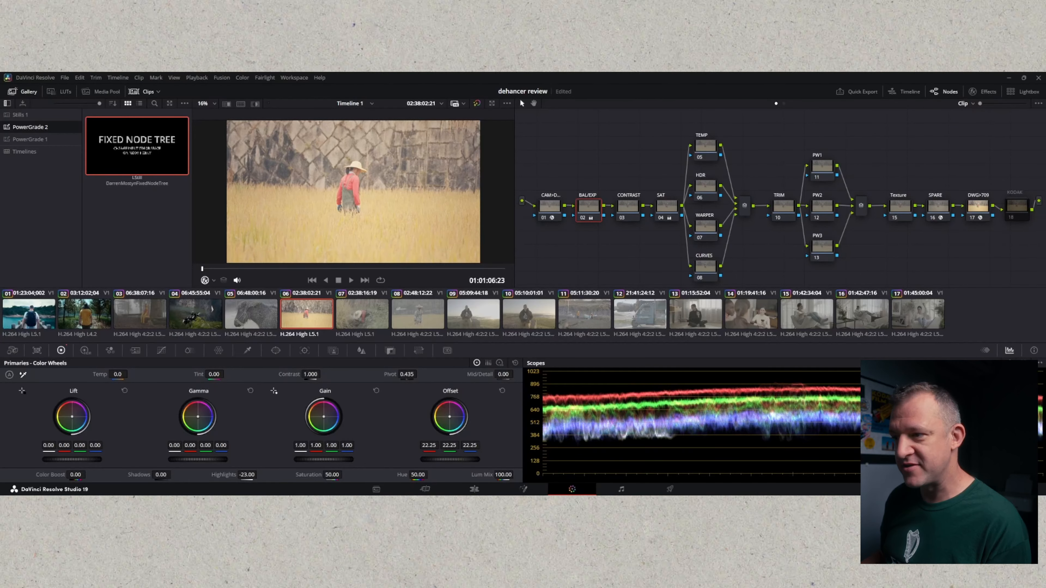
{"action": "left_click", "coordinate": [502, 390]}
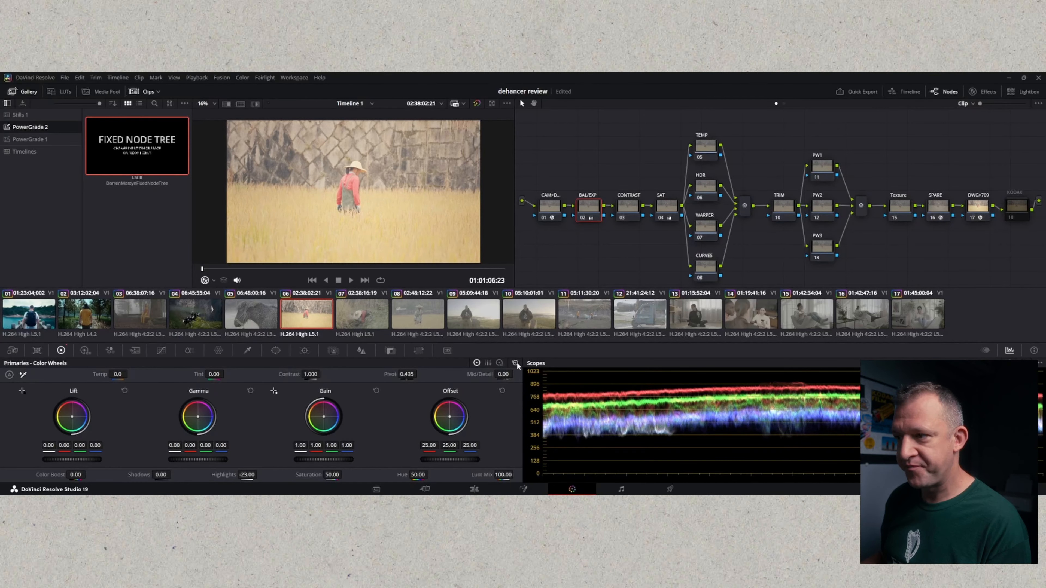
{"action": "double_click", "coordinate": [234, 473]}
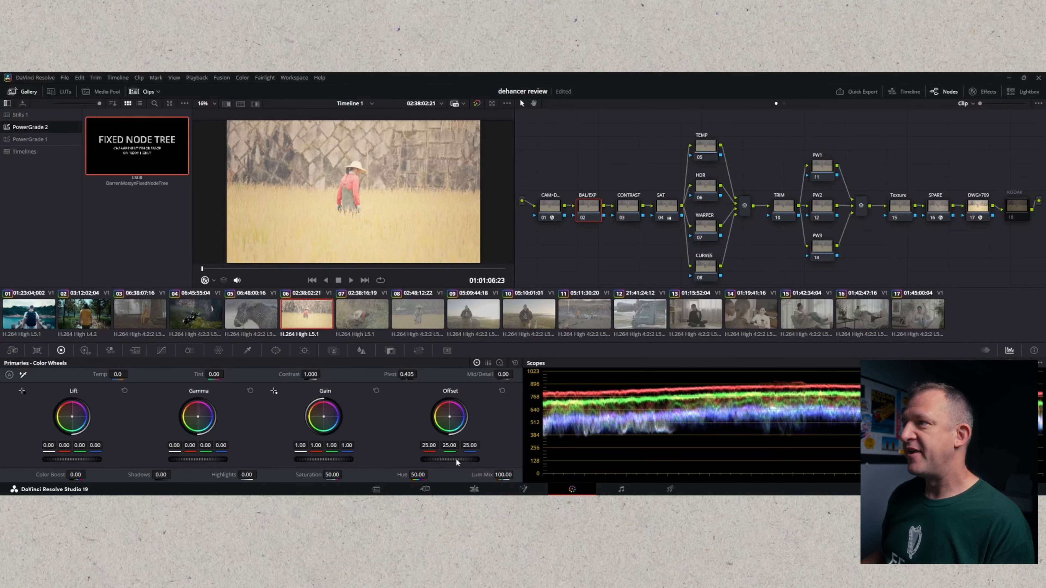
{"action": "left_click_drag", "start_coordinate": [456, 459], "coordinate": [424, 458]}
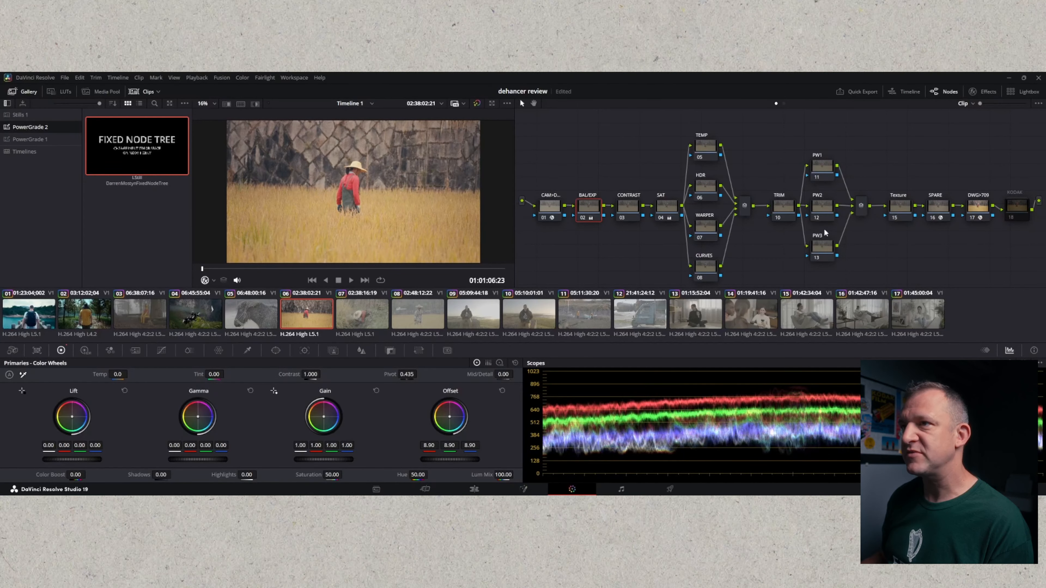
- In clip 06's SPARE node, enable the Dehancer effect's Film stage with the Kodak Vision3 250D profile
{"action": "left_click", "coordinate": [941, 209]}
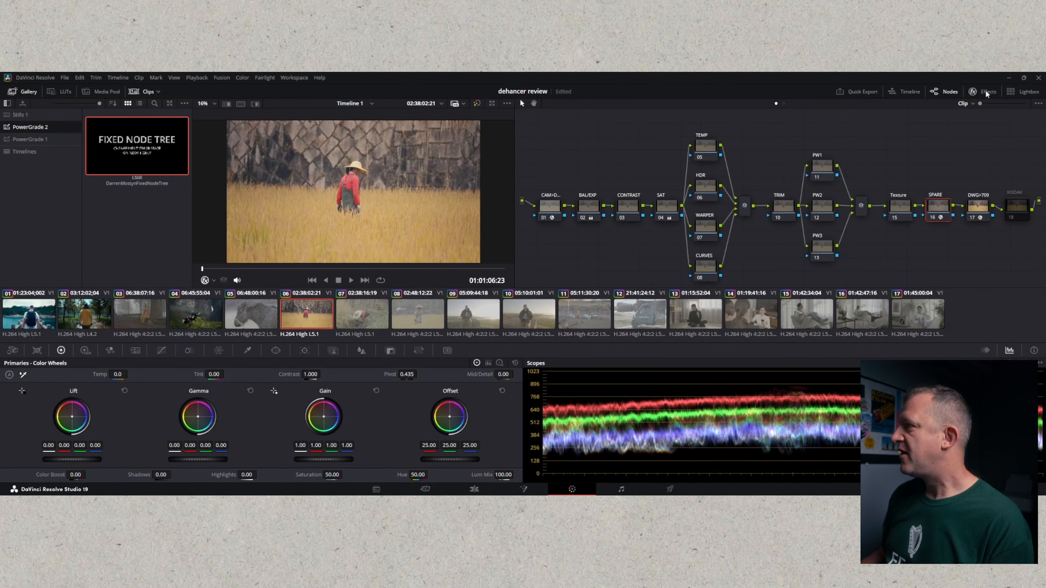
{"action": "left_click", "coordinate": [983, 91]}
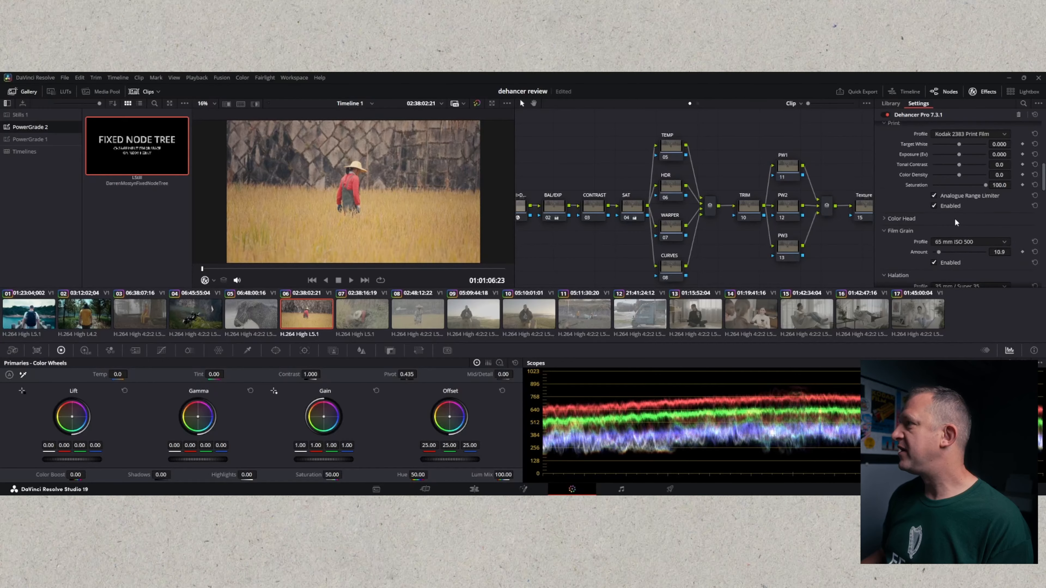
{"action": "scroll", "coordinate": [954, 219], "scroll_direction": "up", "scroll_amount": 3}
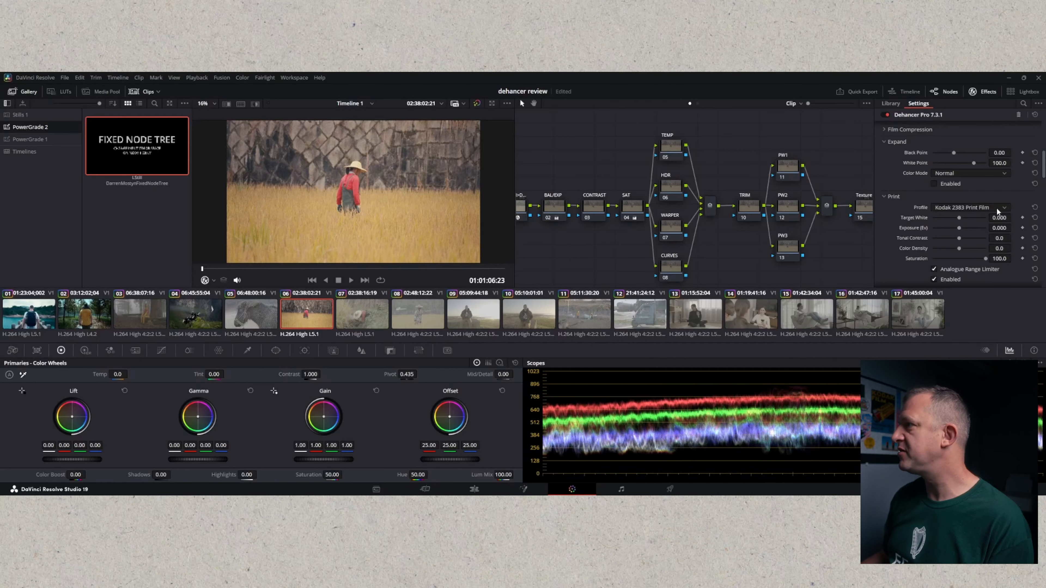
{"action": "scroll", "coordinate": [968, 193], "scroll_direction": "up", "scroll_amount": 5}
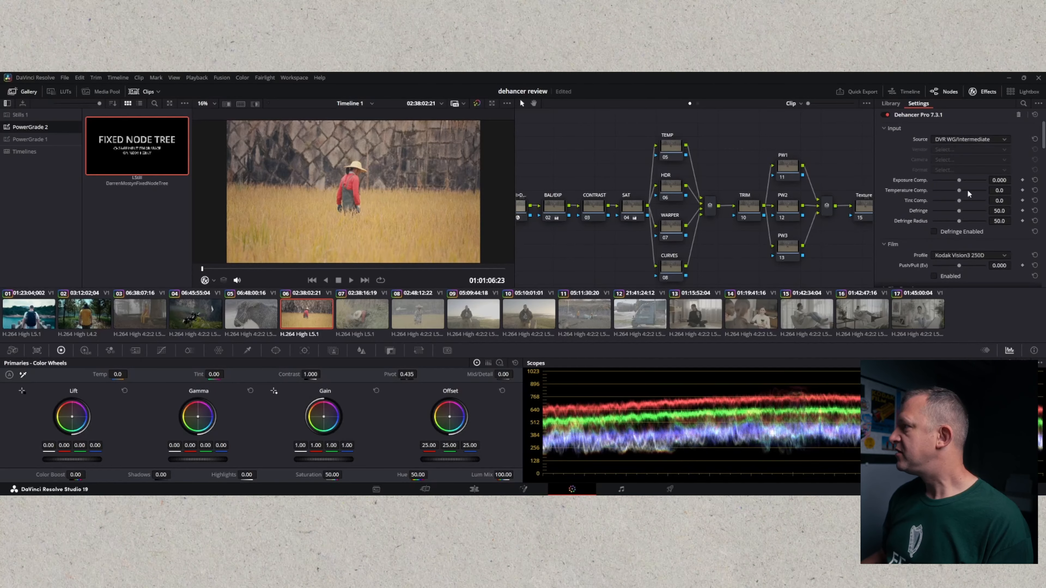
{"action": "left_click", "coordinate": [934, 275]}
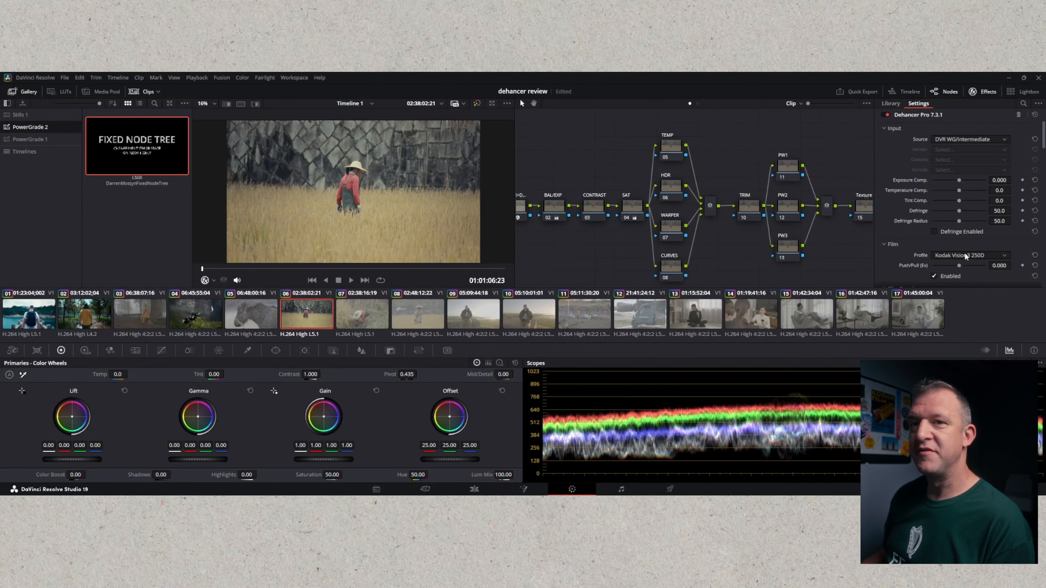
- Look over the available Print profiles in the Dehancer effect and disable its Print stage
{"action": "scroll", "coordinate": [965, 250], "scroll_direction": "down", "scroll_amount": 2}
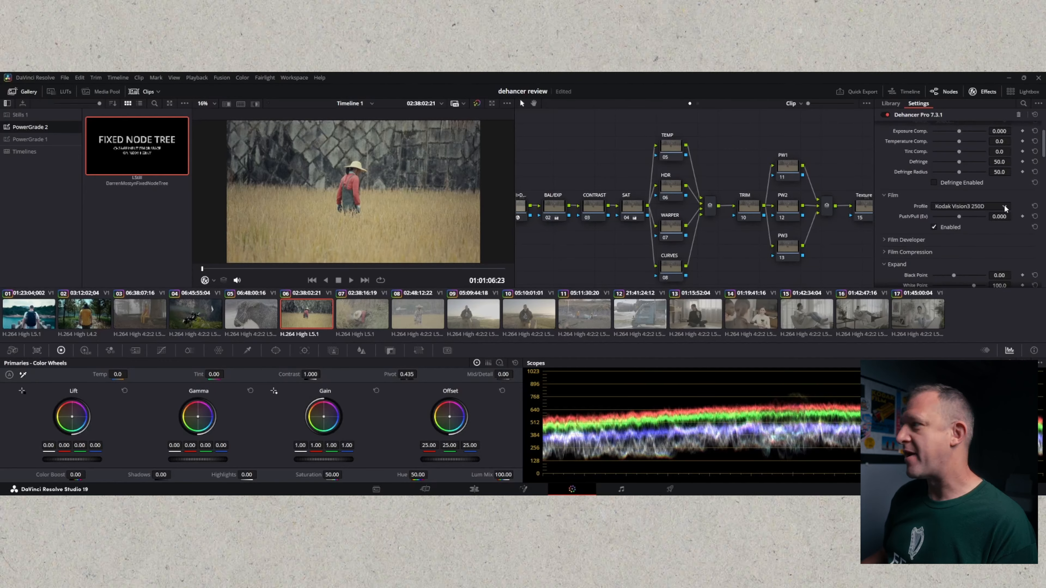
{"action": "scroll", "coordinate": [949, 245], "scroll_direction": "down", "scroll_amount": 6}
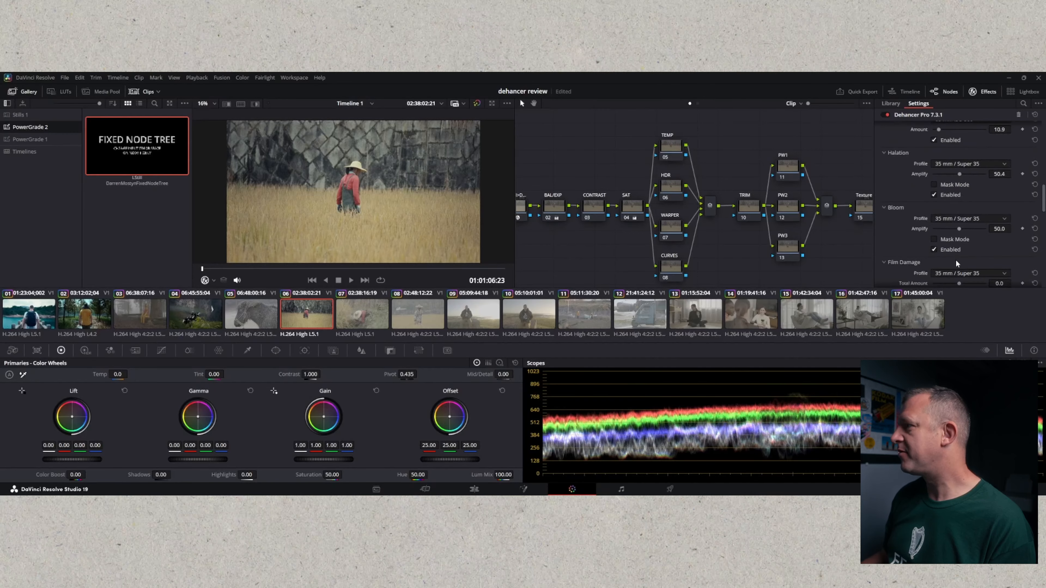
{"action": "scroll", "coordinate": [954, 259], "scroll_direction": "up", "scroll_amount": 5}
{"action": "scroll", "coordinate": [968, 250], "scroll_direction": "up", "scroll_amount": 1}
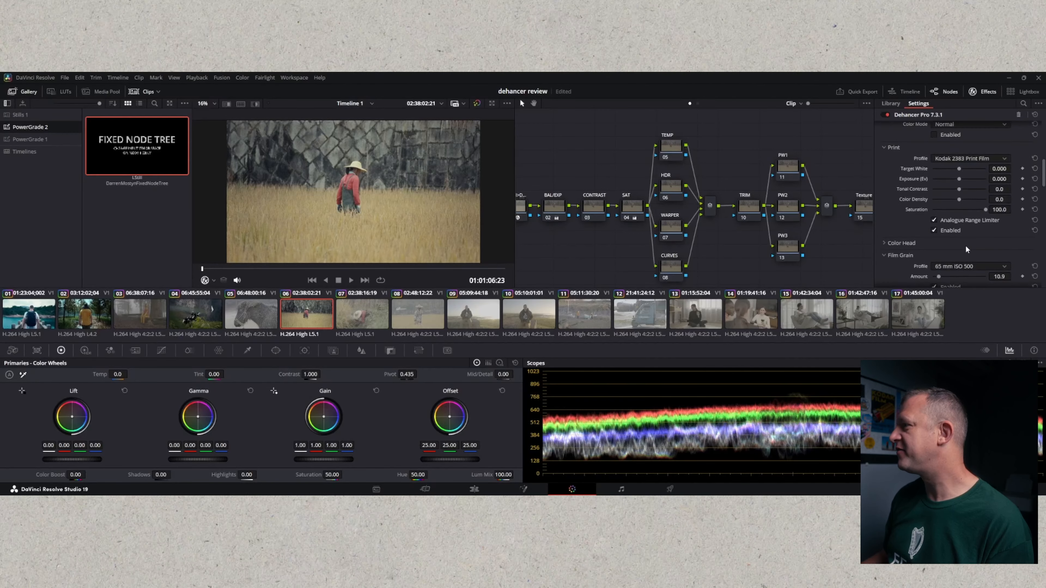
{"action": "left_click", "coordinate": [1004, 158]}
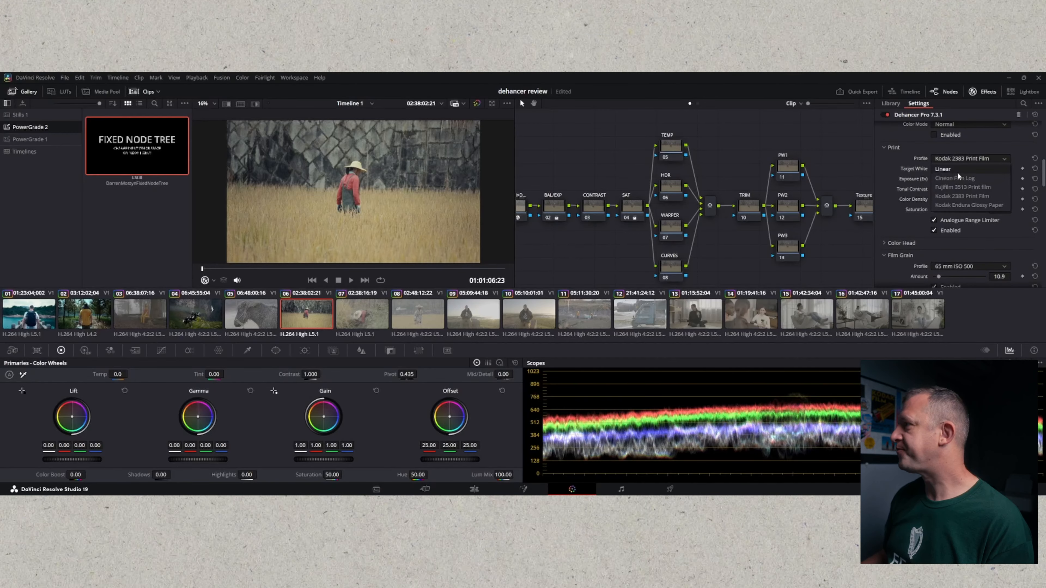
{"action": "left_click", "coordinate": [1005, 159]}
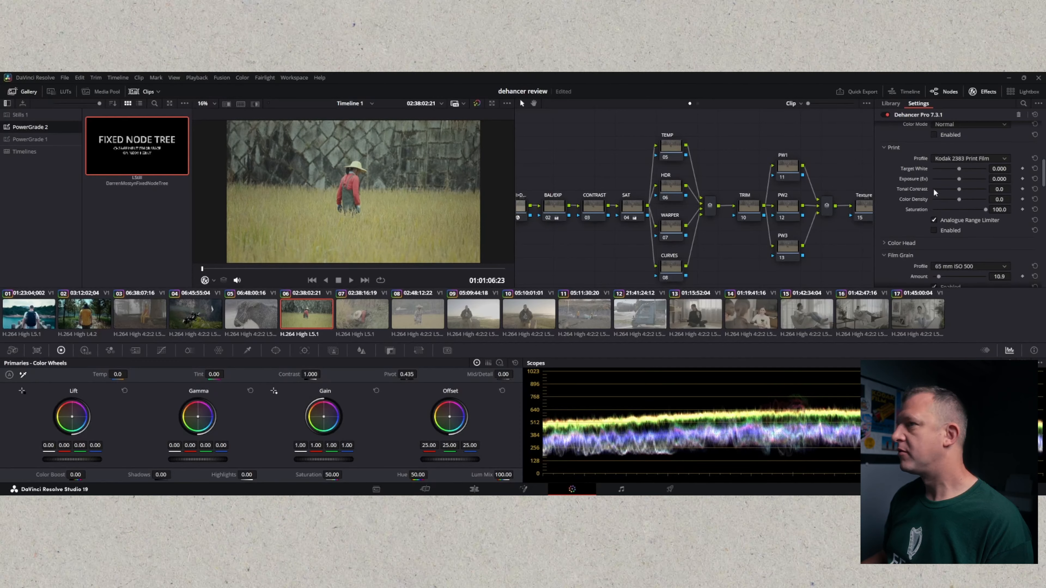
- Try the Kodak Portra 800, Kodak Supra 100 and Kodak Ultramax 400 film profiles on clip 06
{"action": "scroll", "coordinate": [939, 194], "scroll_direction": "up", "scroll_amount": 5}
{"action": "left_click", "coordinate": [1000, 207]}
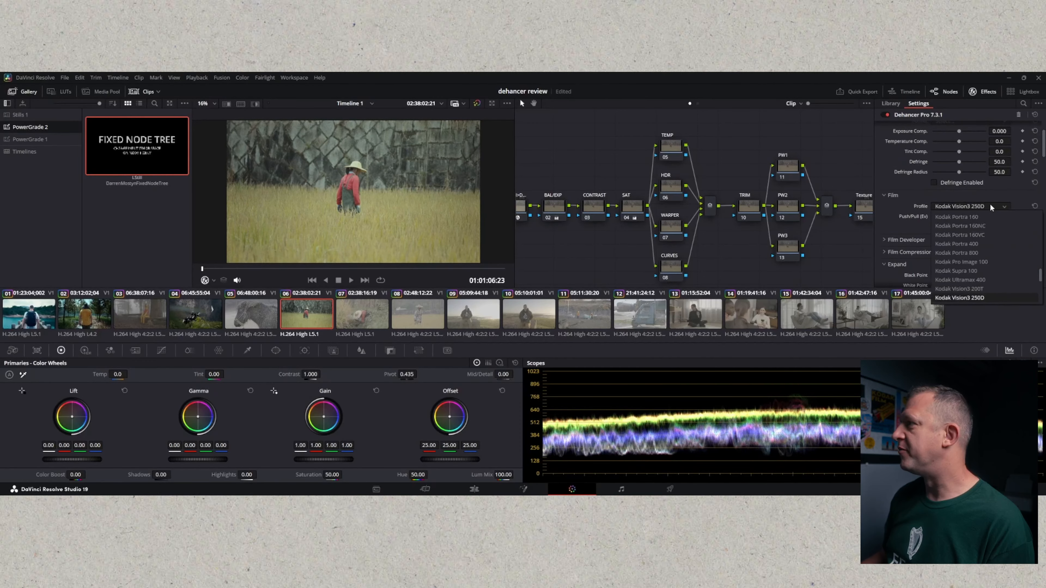
{"action": "left_click", "coordinate": [974, 254]}
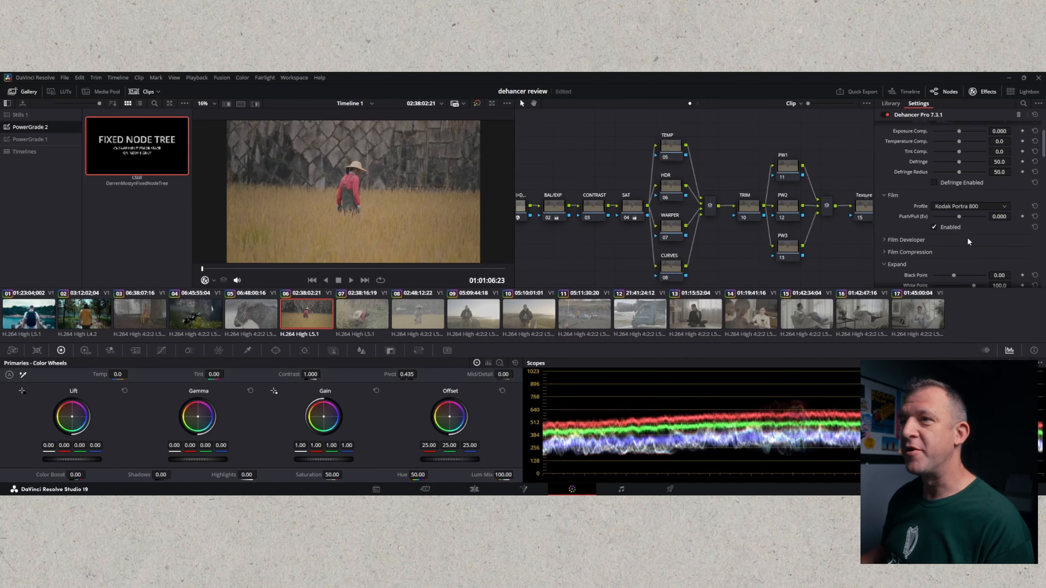
{"action": "left_click", "coordinate": [1005, 206]}
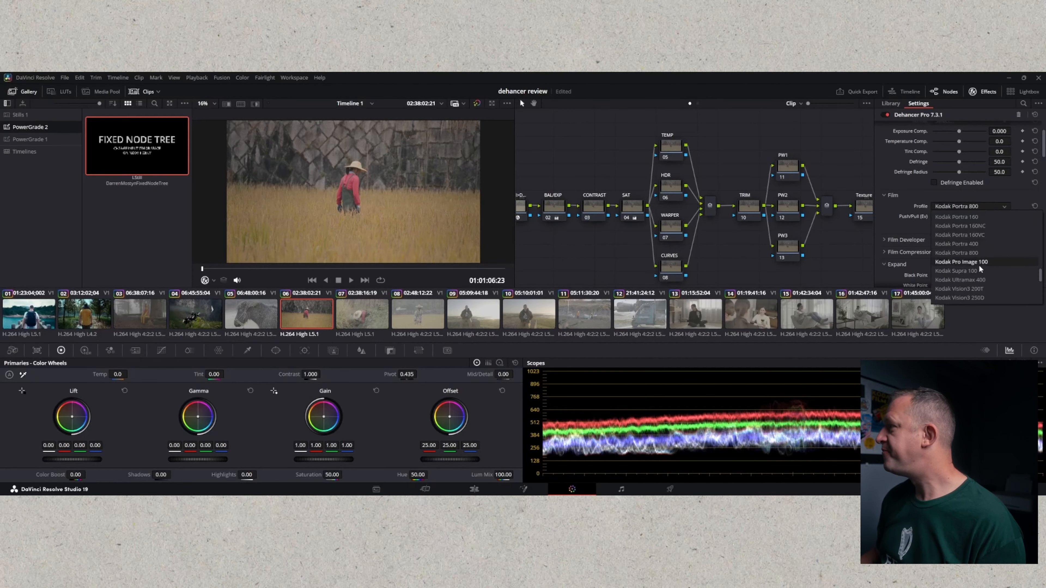
{"action": "left_click", "coordinate": [973, 272]}
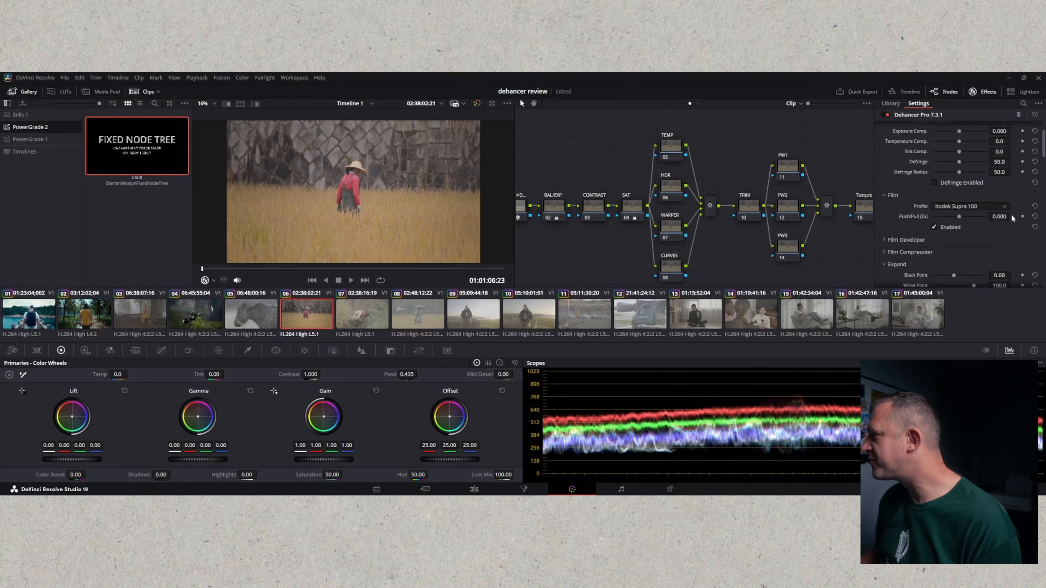
{"action": "left_click", "coordinate": [1004, 205]}
{"action": "left_click", "coordinate": [983, 276]}
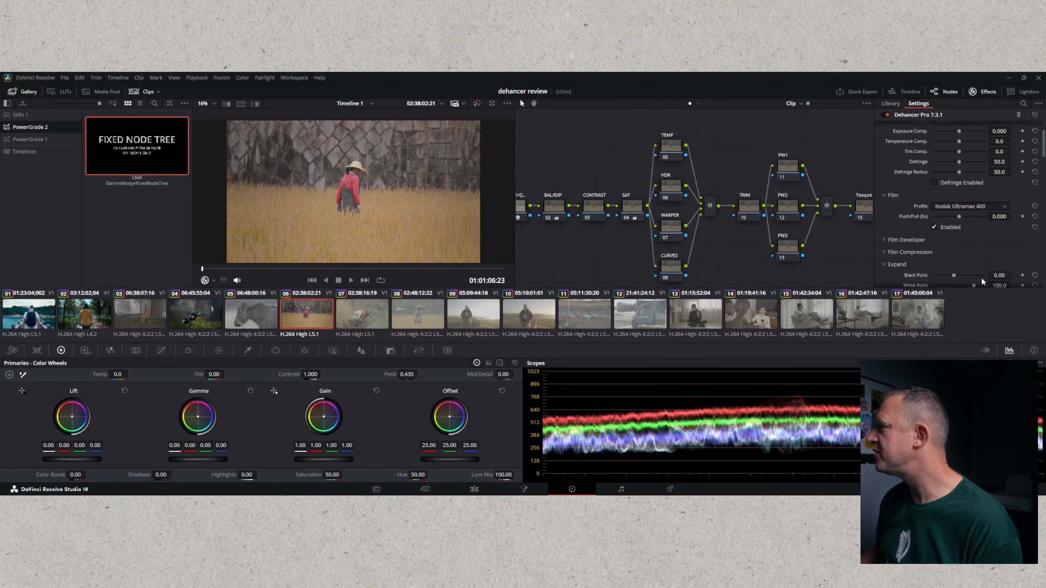
- Try the Rollei CN200 and Svema Type-42 (Exp. 1991) film profiles on the clip
{"action": "left_click", "coordinate": [986, 206]}
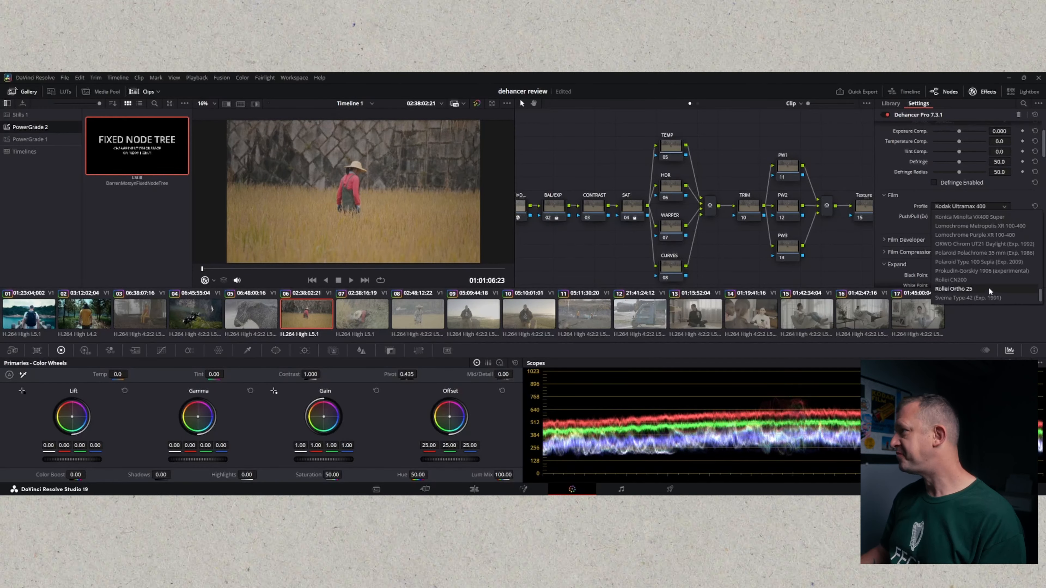
{"action": "left_click", "coordinate": [963, 281]}
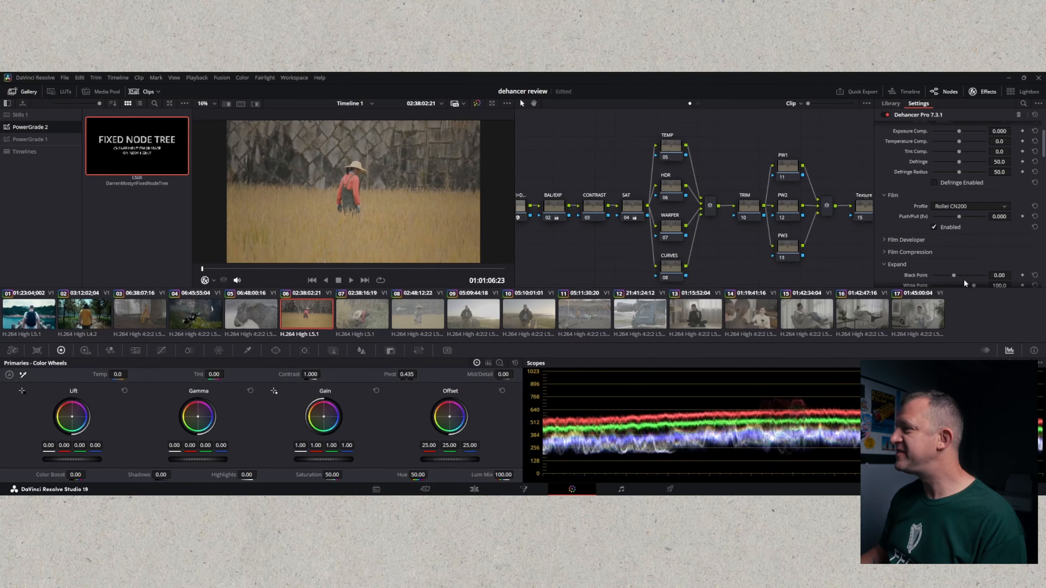
{"action": "left_click", "coordinate": [1001, 206]}
{"action": "left_click", "coordinate": [968, 294]}
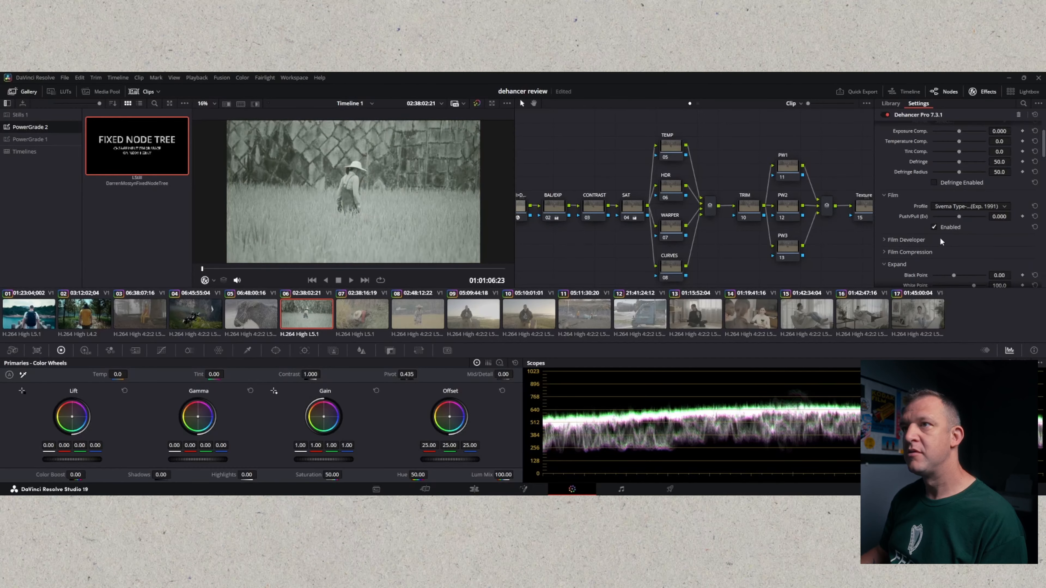
- Try the Polaroid Type 100 Sepia (Exp. 2009) and Ilford HP5 Plus 400 film profiles
{"action": "left_click", "coordinate": [1005, 205]}
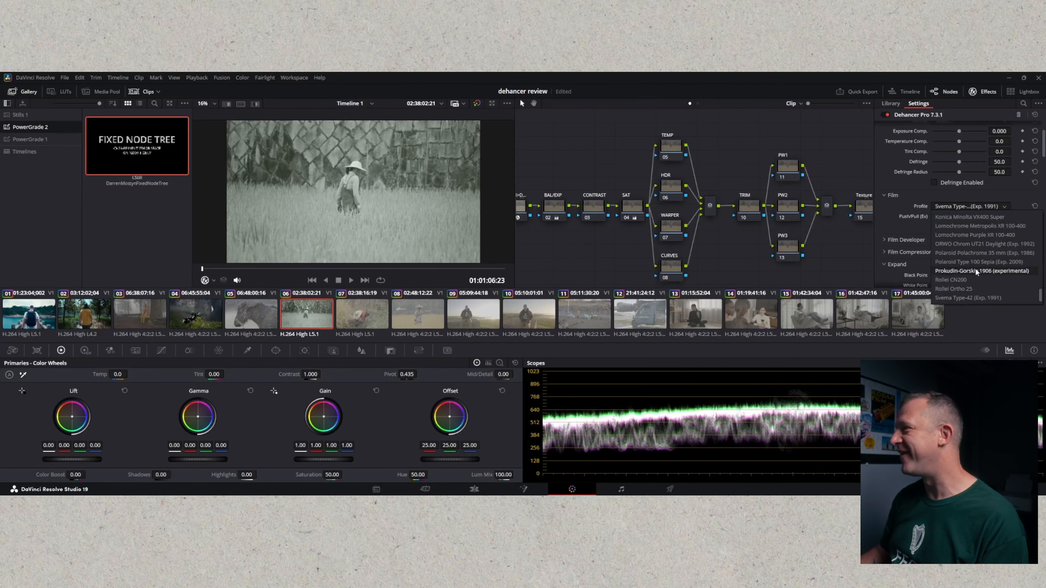
{"action": "left_click", "coordinate": [970, 259]}
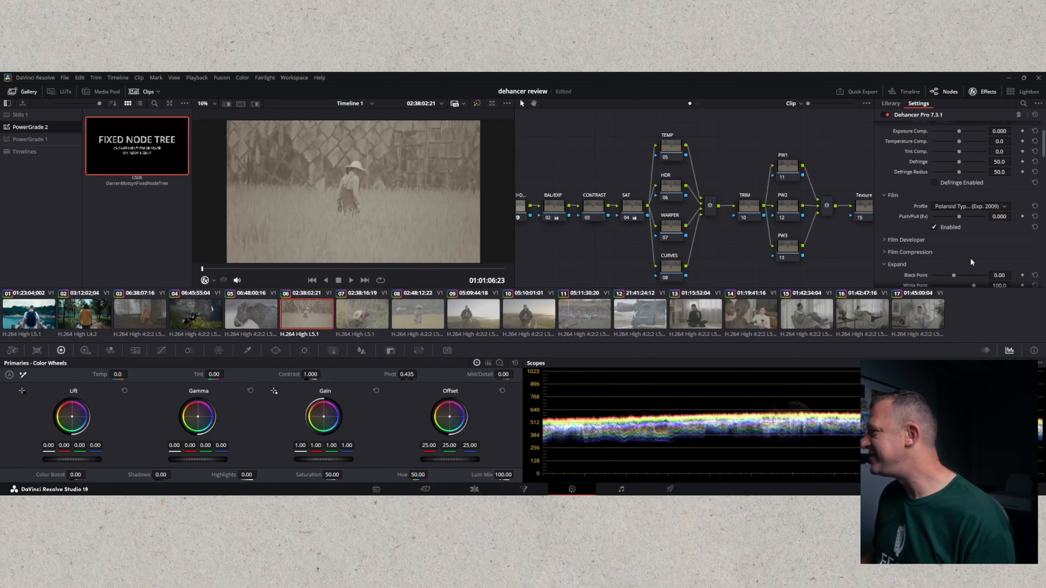
{"action": "left_click", "coordinate": [1006, 205]}
{"action": "scroll", "coordinate": [992, 227], "scroll_direction": "up", "scroll_amount": 8}
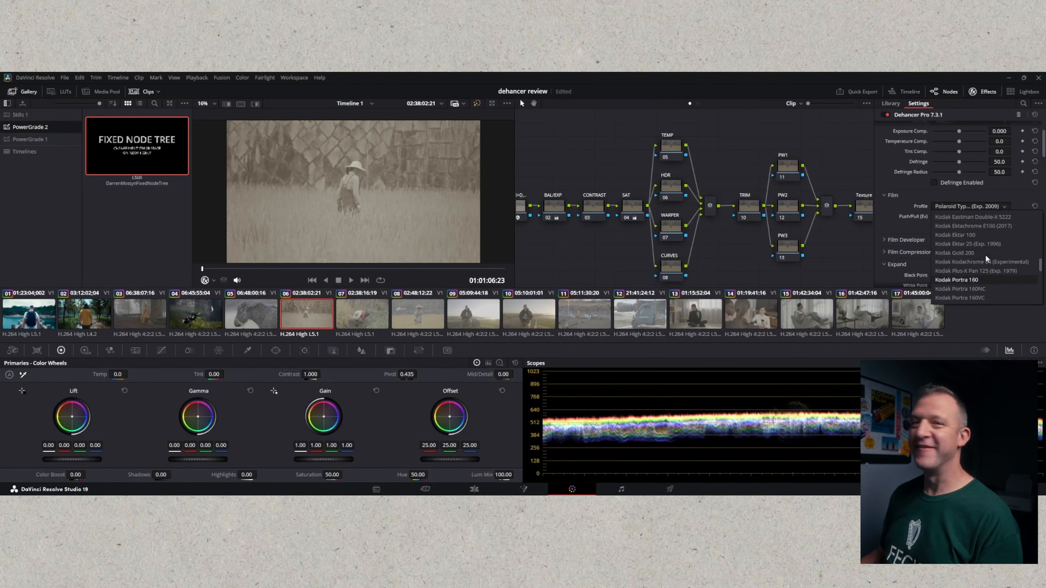
{"action": "scroll", "coordinate": [972, 250], "scroll_direction": "down", "scroll_amount": 3}
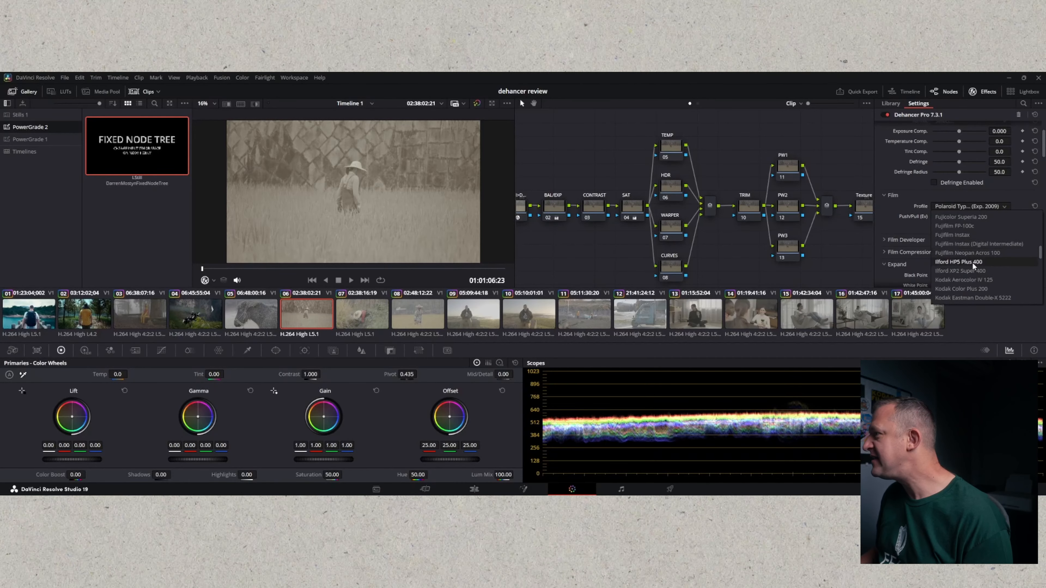
{"action": "left_click", "coordinate": [972, 262]}
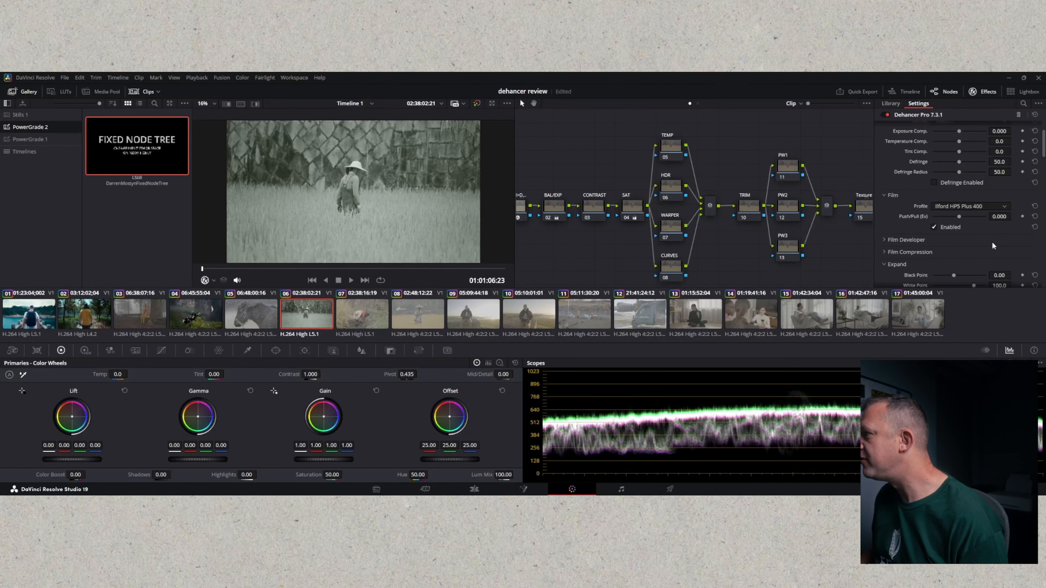
- Try the Fuji Reala 500D (Exp.2013) film profile and compare it with the Film stage switched off
{"action": "left_click", "coordinate": [999, 206]}
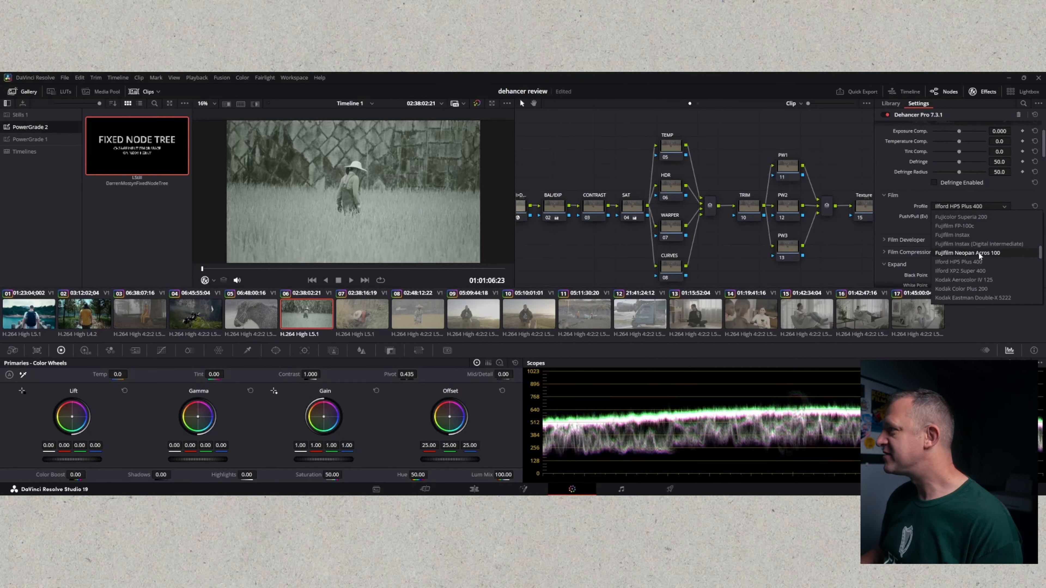
{"action": "scroll", "coordinate": [996, 267], "scroll_direction": "up", "scroll_amount": 5}
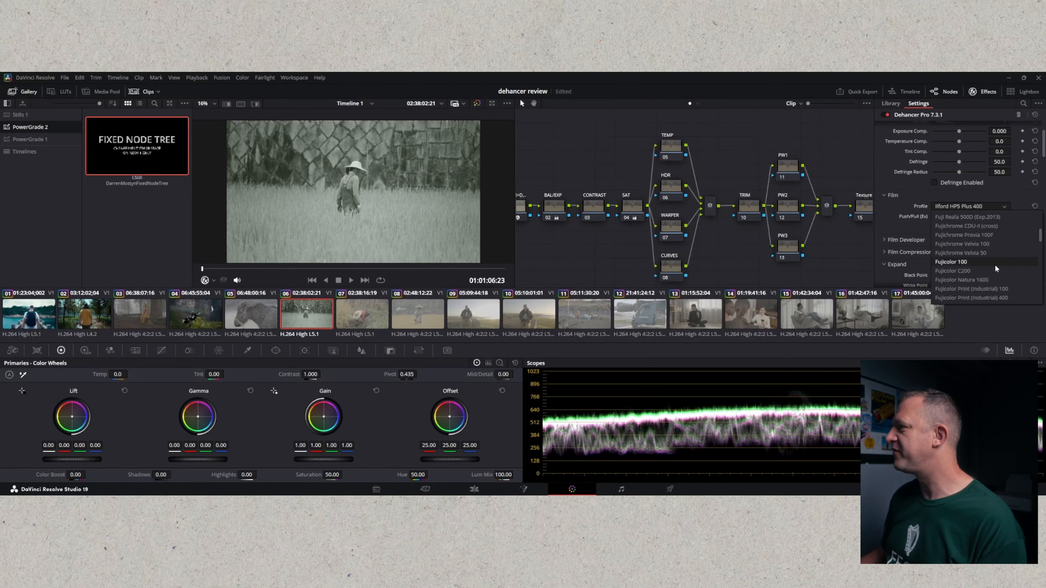
{"action": "left_click", "coordinate": [958, 217]}
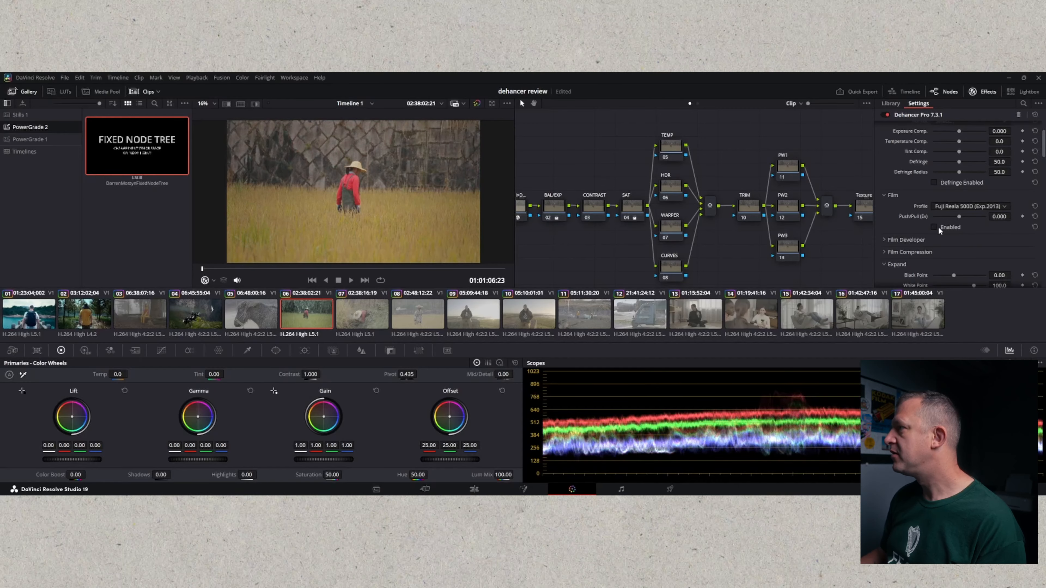
- Toggle Dehancer's Print stage and then its Film stage to compare the picture with and without each
{"action": "scroll", "coordinate": [938, 227], "scroll_direction": "down", "scroll_amount": 5}
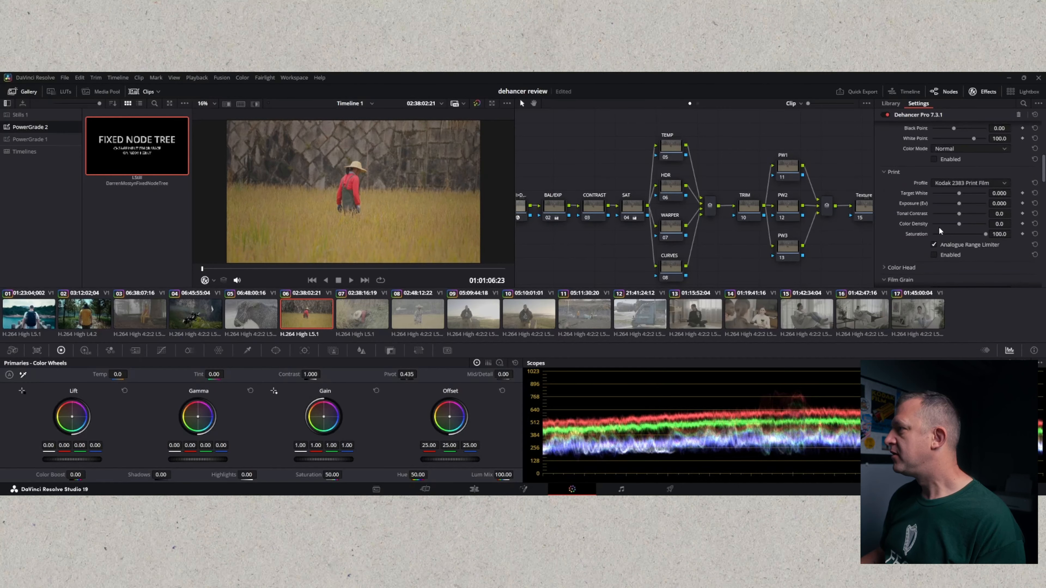
{"action": "left_click", "coordinate": [933, 255]}
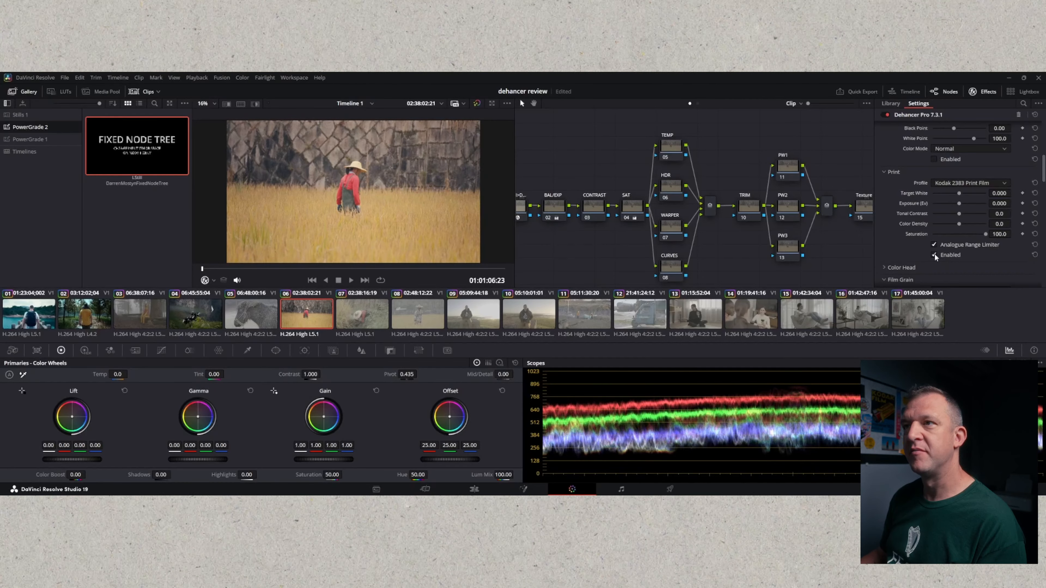
{"action": "scroll", "coordinate": [952, 195], "scroll_direction": "up", "scroll_amount": 3}
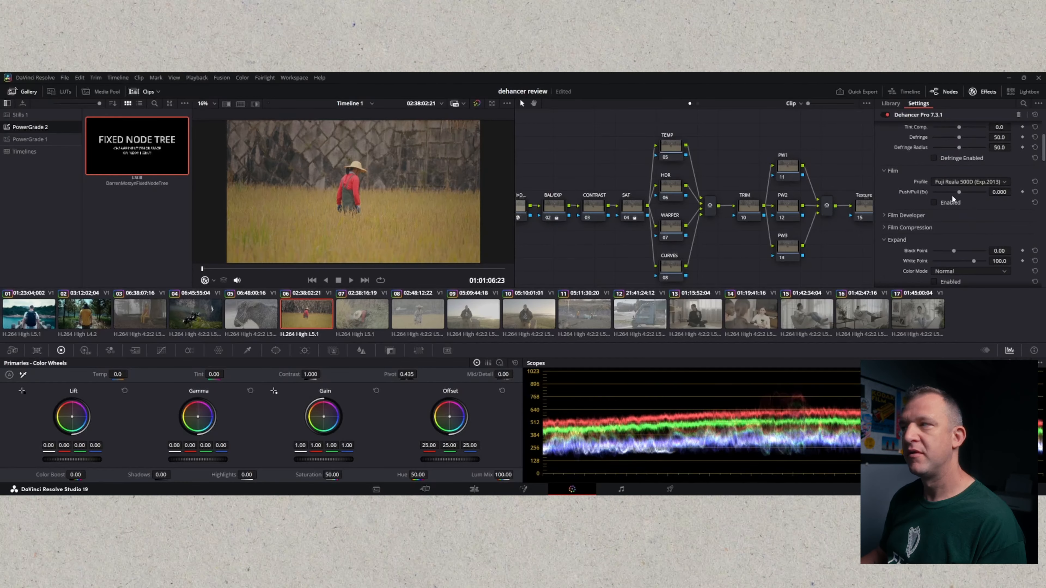
{"action": "left_click", "coordinate": [934, 202]}
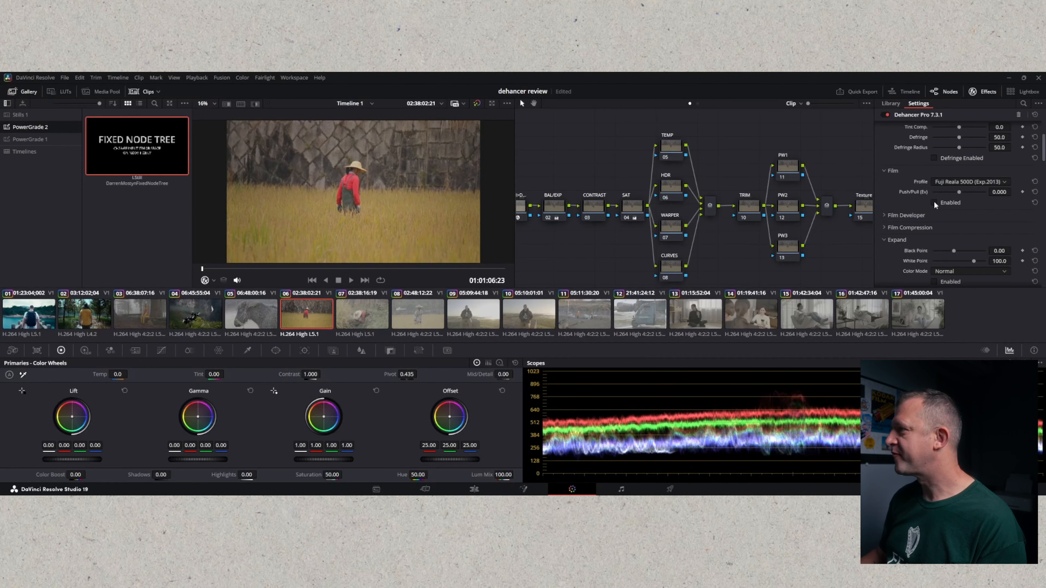
- Re-enable the Film stage with the Agfa Agfacolor 100 profile, then change the profile to Agfa Agfacolor Portrait XPS 160
{"action": "left_click", "coordinate": [1008, 181]}
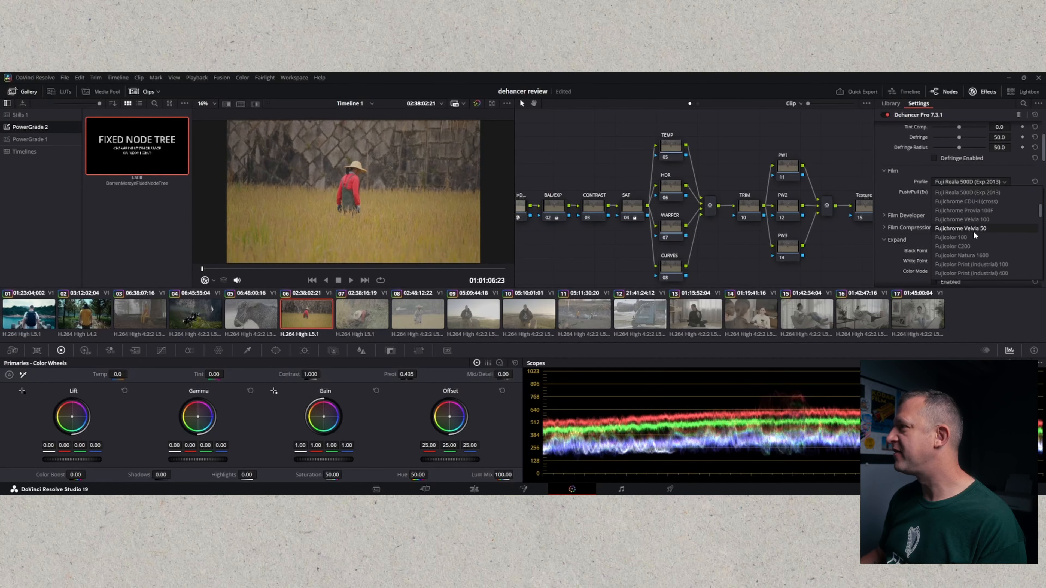
{"action": "scroll", "coordinate": [974, 232], "scroll_direction": "up", "scroll_amount": 10}
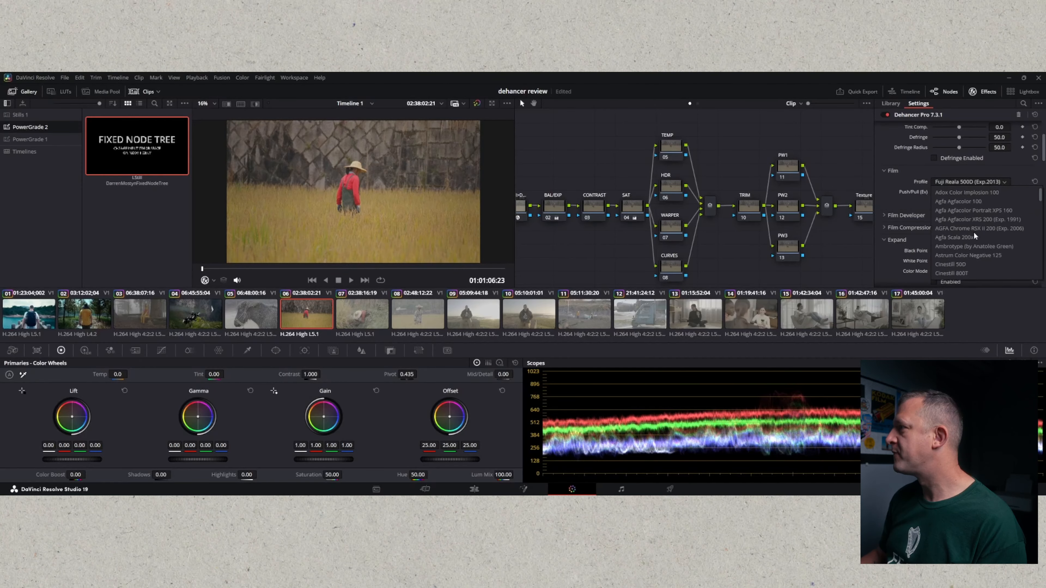
{"action": "left_click", "coordinate": [959, 202]}
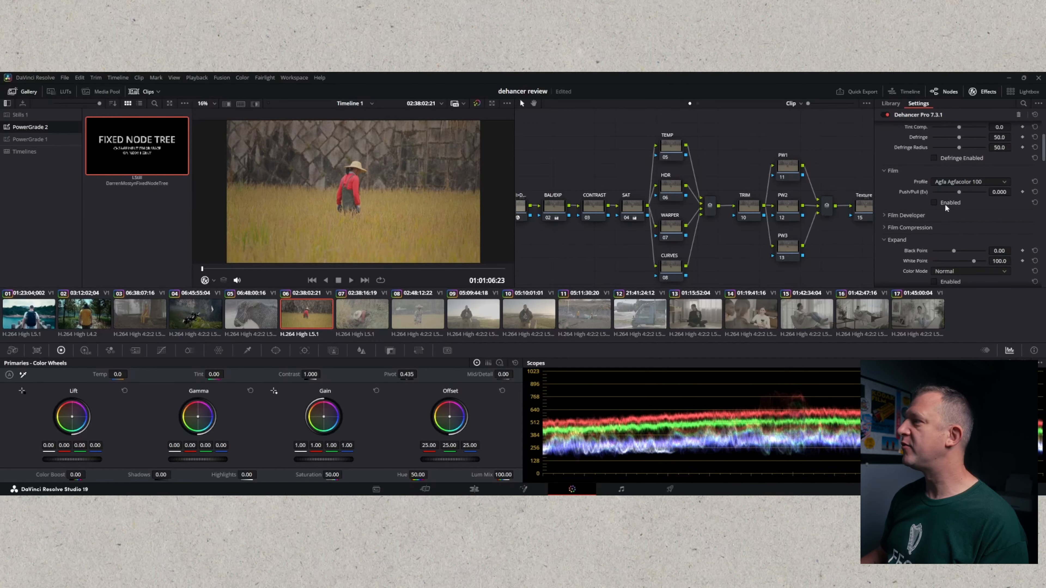
{"action": "left_click", "coordinate": [934, 202]}
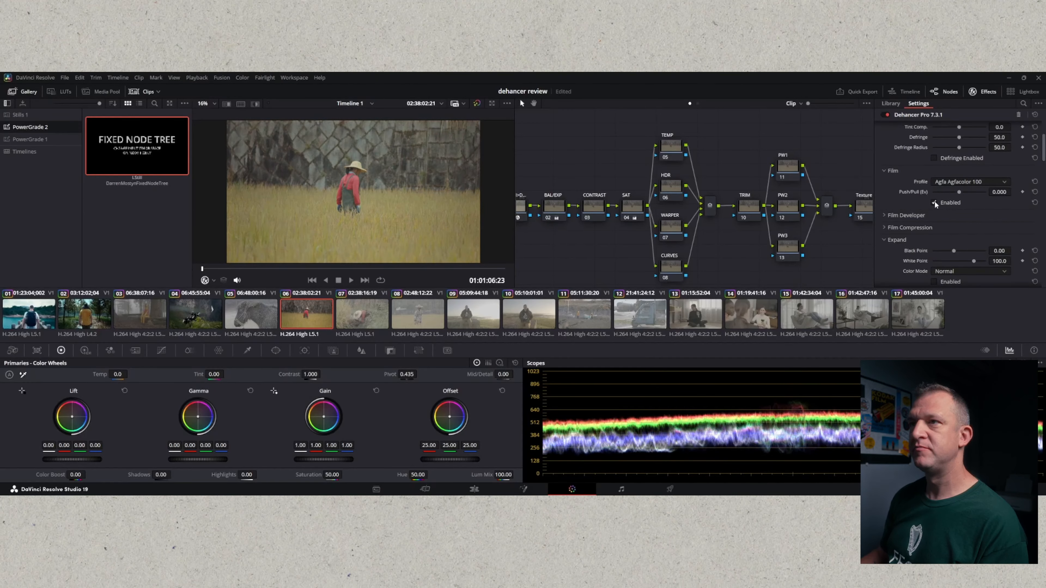
{"action": "left_click", "coordinate": [1004, 182]}
{"action": "left_click", "coordinate": [977, 210]}
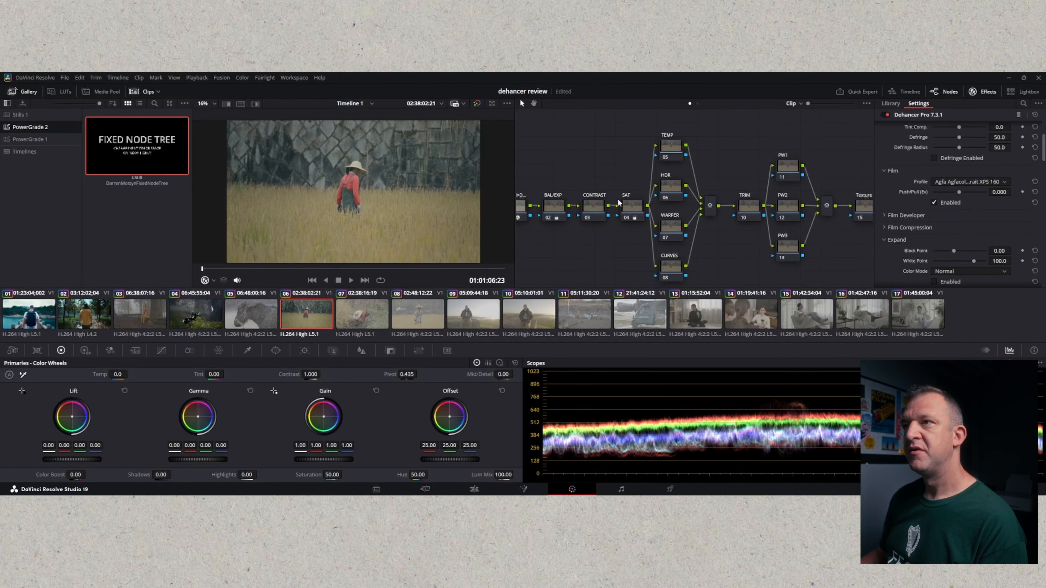
- Raise the saturation of the SAT node on clip 6 to 61.80
{"action": "left_click", "coordinate": [628, 205]}
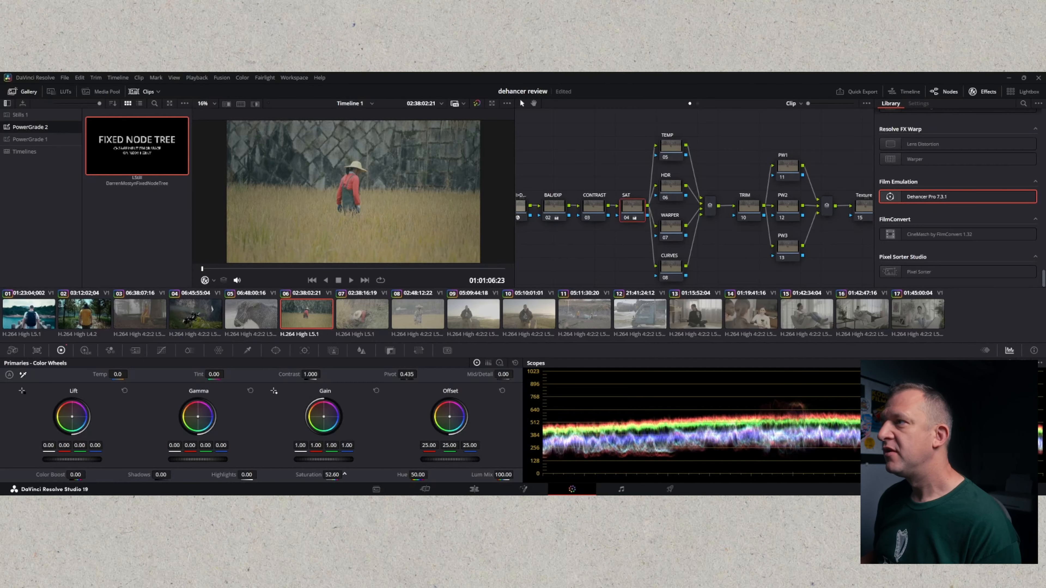
{"action": "left_click_drag", "start_coordinate": [333, 474], "coordinate": [371, 475]}
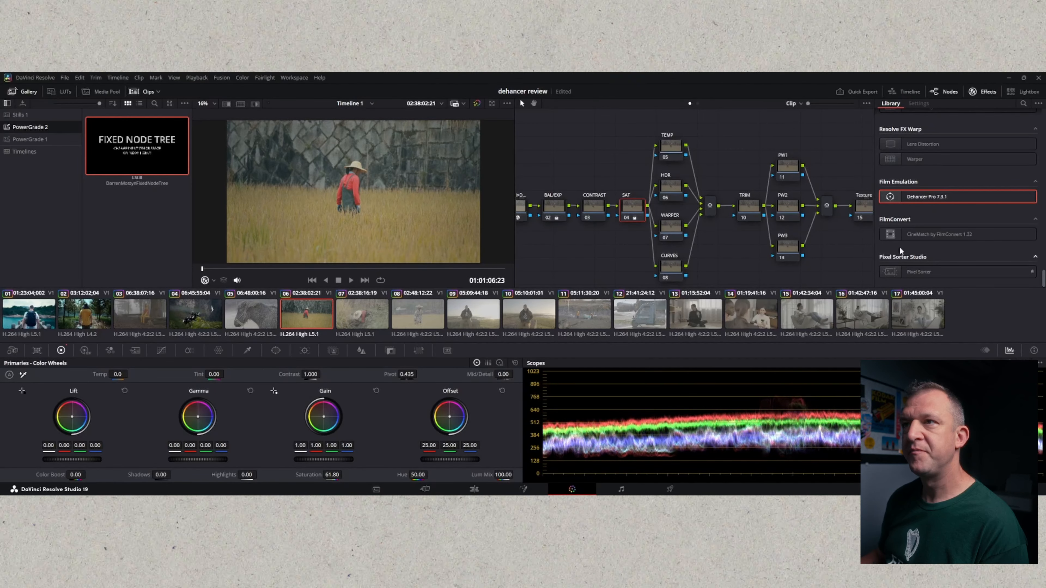
- In Dehancer on the SPARE node, toggle the Film stage to compare, then enable the Print stage with the Kodak 2383 Print Film profile
{"action": "left_click", "coordinate": [984, 92]}
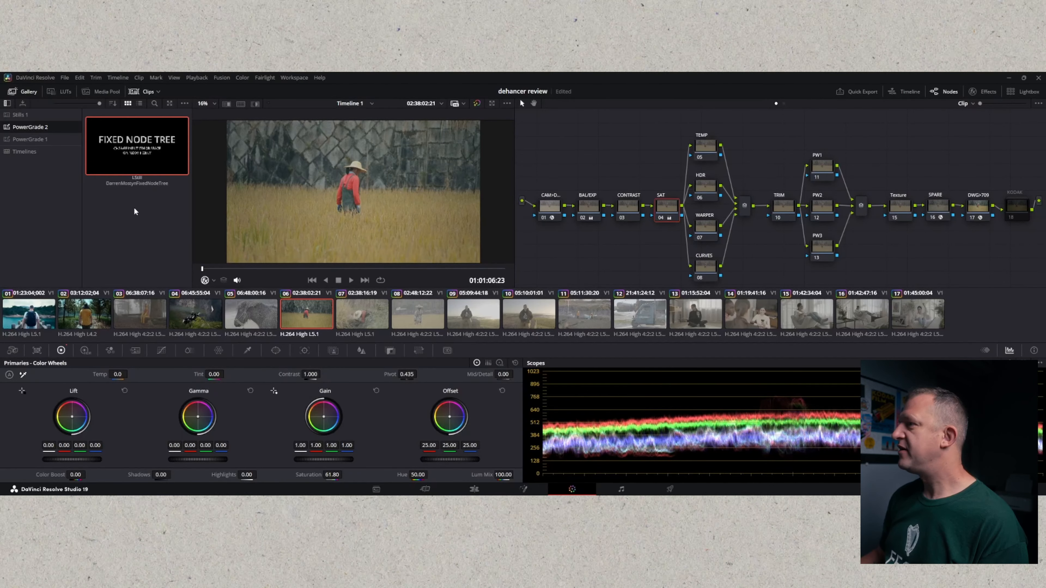
{"action": "left_click", "coordinate": [944, 211]}
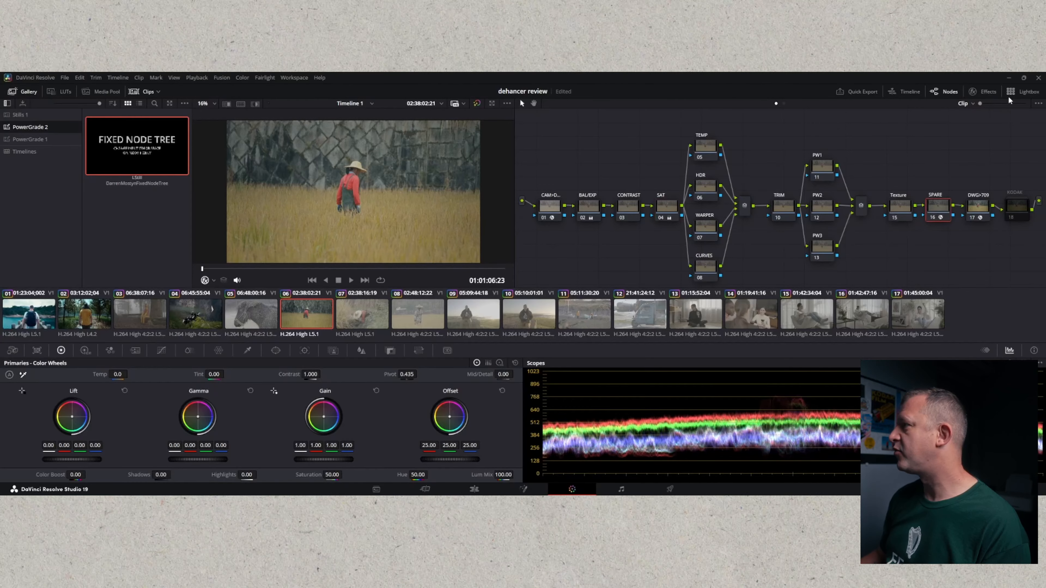
{"action": "left_click", "coordinate": [980, 92]}
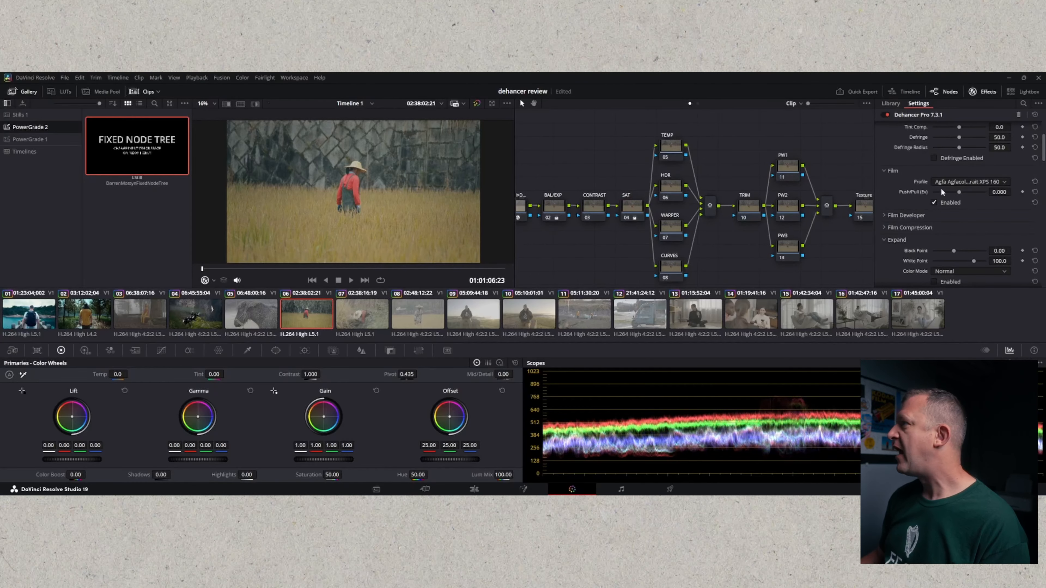
{"action": "left_click", "coordinate": [933, 202]}
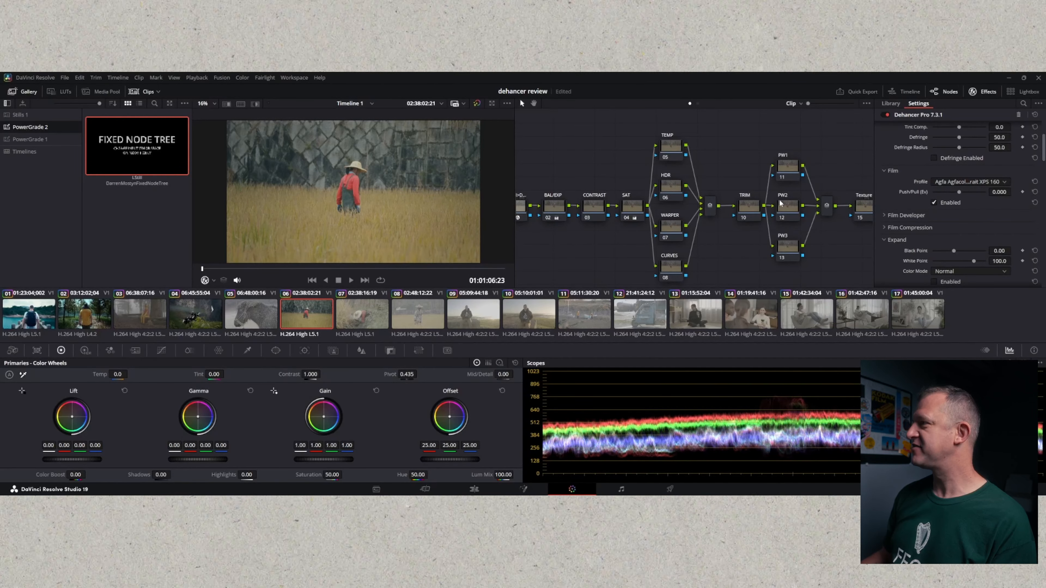
{"action": "scroll", "coordinate": [946, 246], "scroll_direction": "down", "scroll_amount": 5}
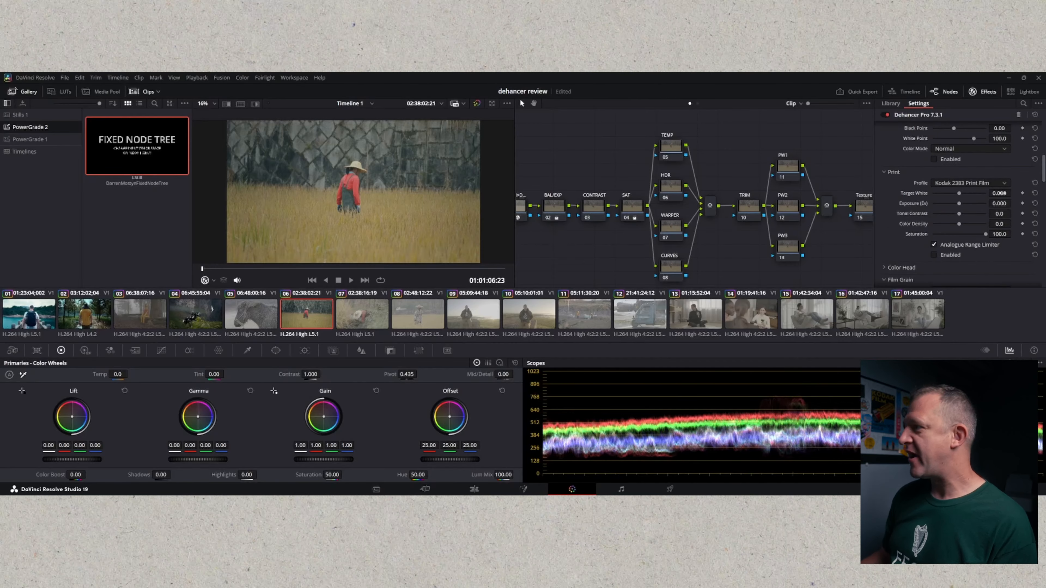
{"action": "left_click", "coordinate": [934, 255]}
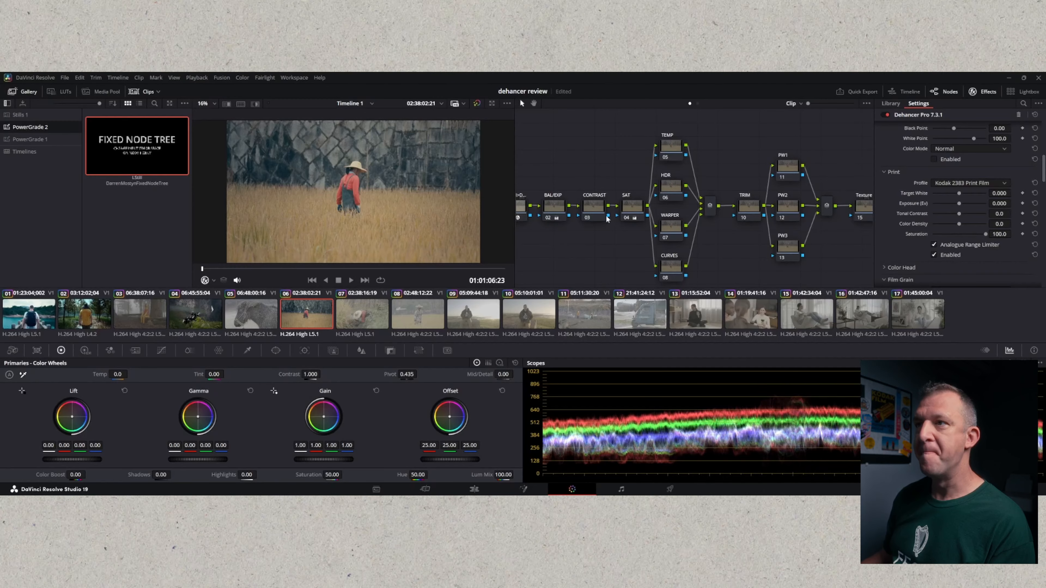
- Set the saturation of clip 6's SAT node to 66.60 and play the clip back
{"action": "left_click", "coordinate": [632, 208]}
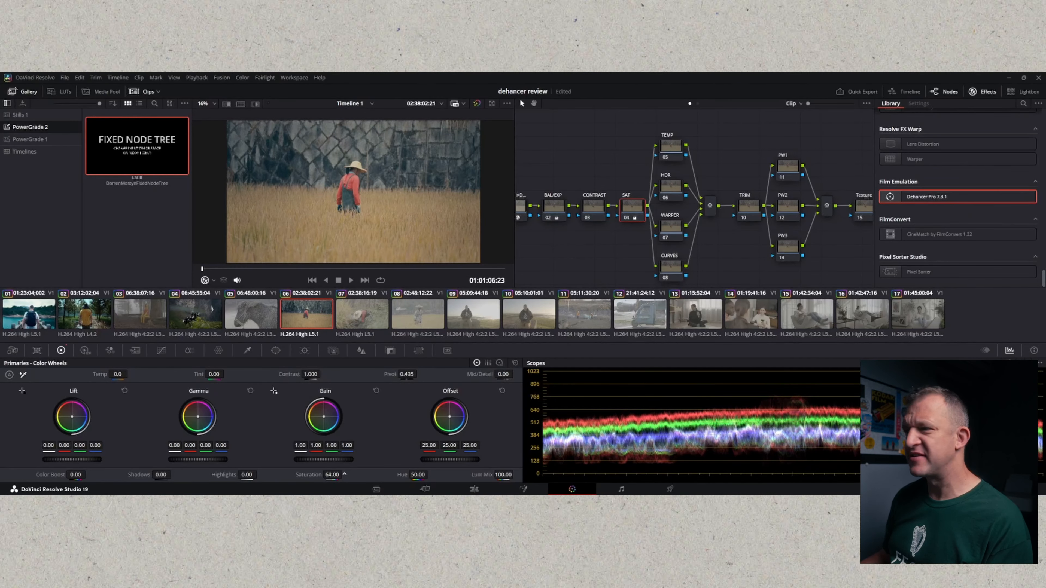
{"action": "left_click_drag", "start_coordinate": [332, 474], "coordinate": [345, 475]}
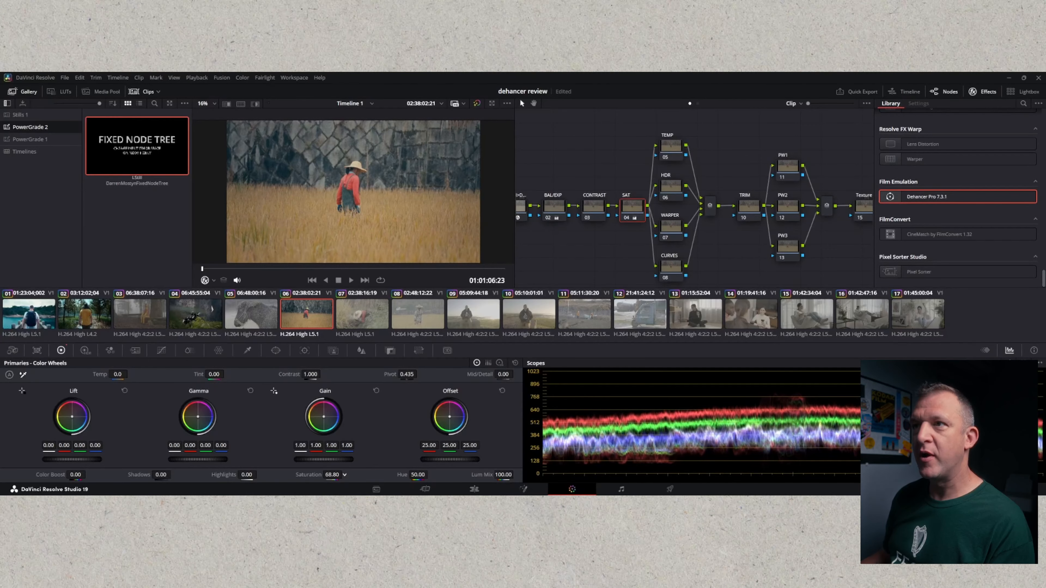
{"action": "left_click_drag", "start_coordinate": [344, 475], "coordinate": [331, 474]}
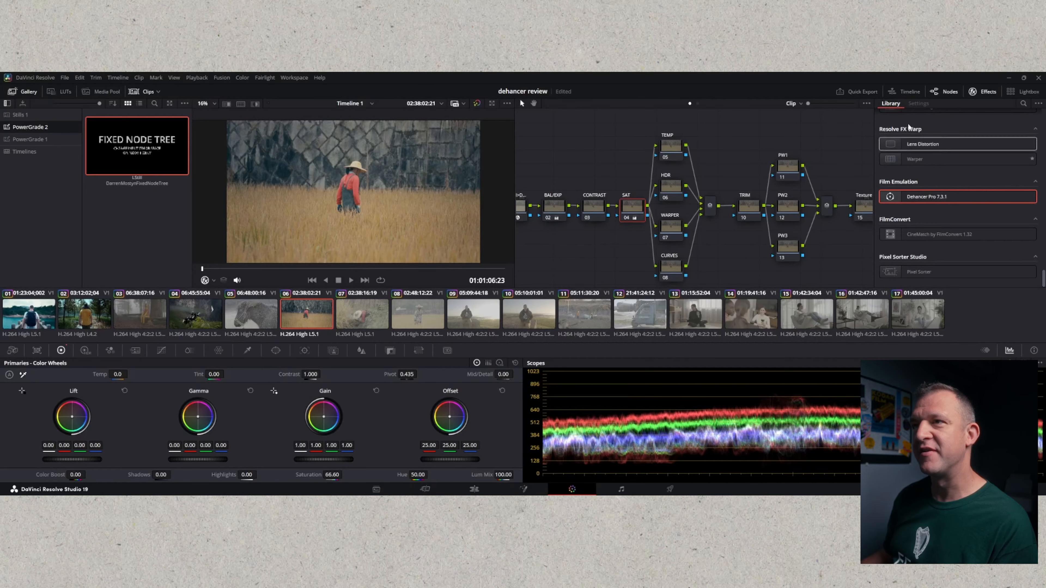
{"action": "left_click", "coordinate": [985, 93]}
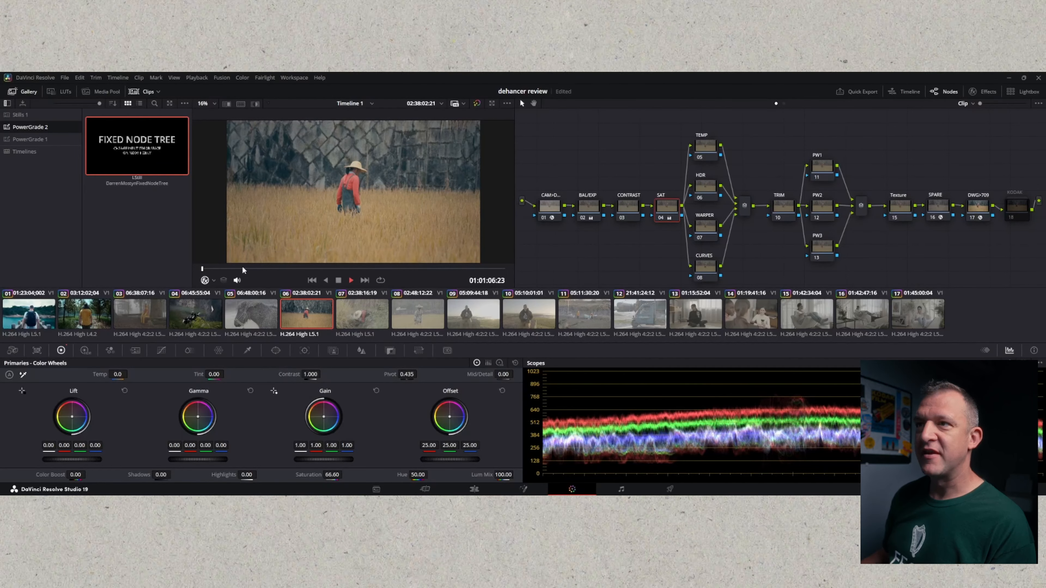
{"action": "key", "text": "space"}
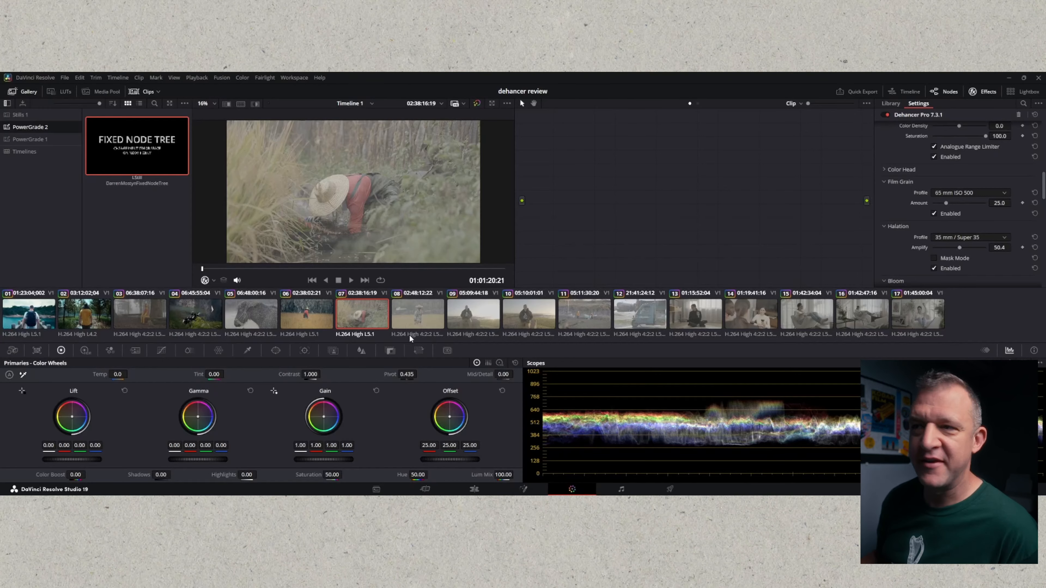
- Copy the grade from clip 6 onto clip 7 and play clip 7 back
{"action": "middle_click", "coordinate": [309, 307]}
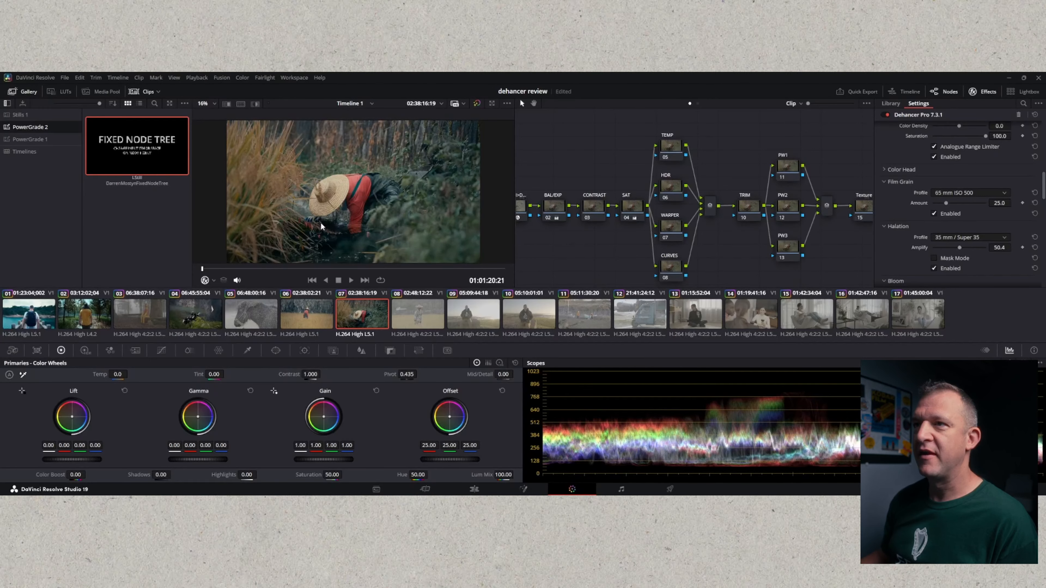
{"action": "key", "text": "space"}
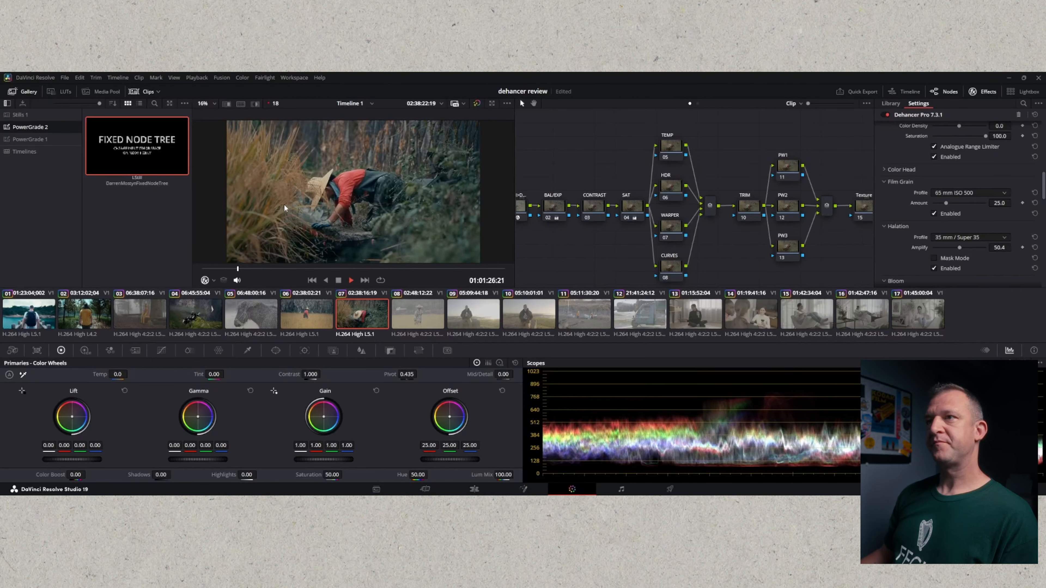
{"action": "key", "text": "space"}
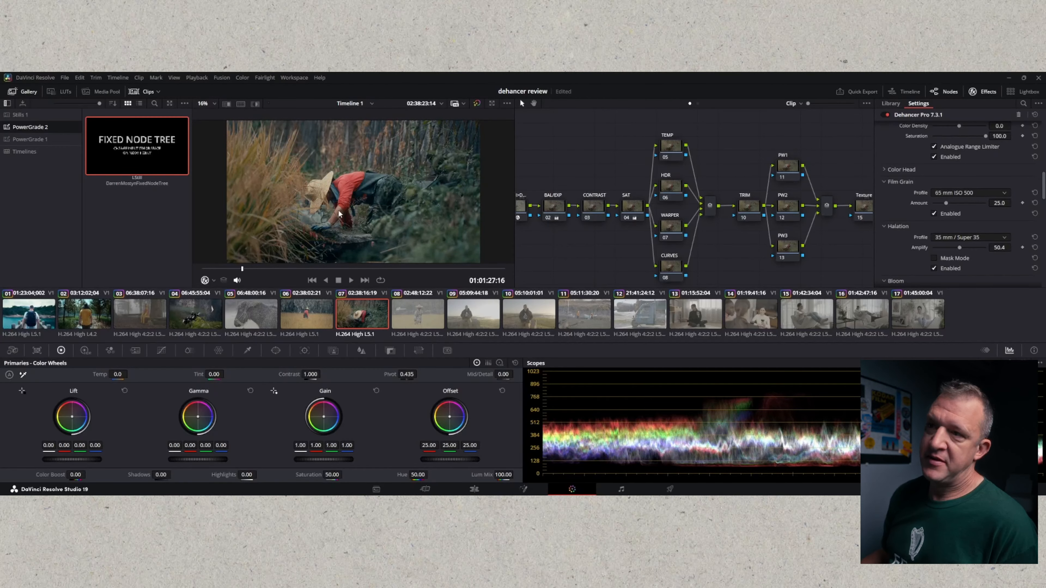
- Raise the Offset of clip 7's BAL/EXP node to 10.30, check it in playback and lift the Shadows slightly
{"action": "left_click", "coordinate": [554, 207]}
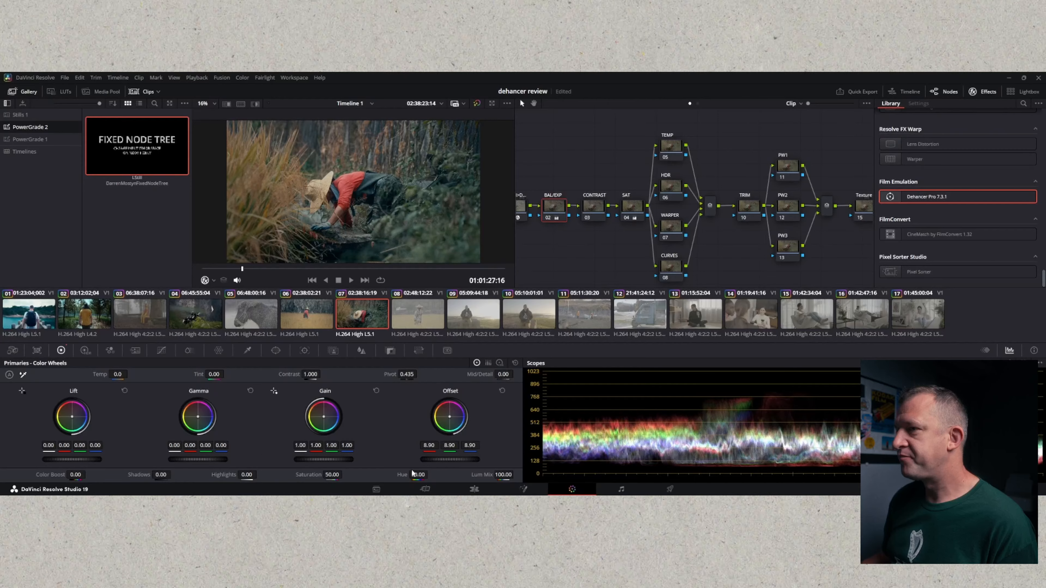
{"action": "left_click_drag", "start_coordinate": [446, 457], "coordinate": [463, 457]}
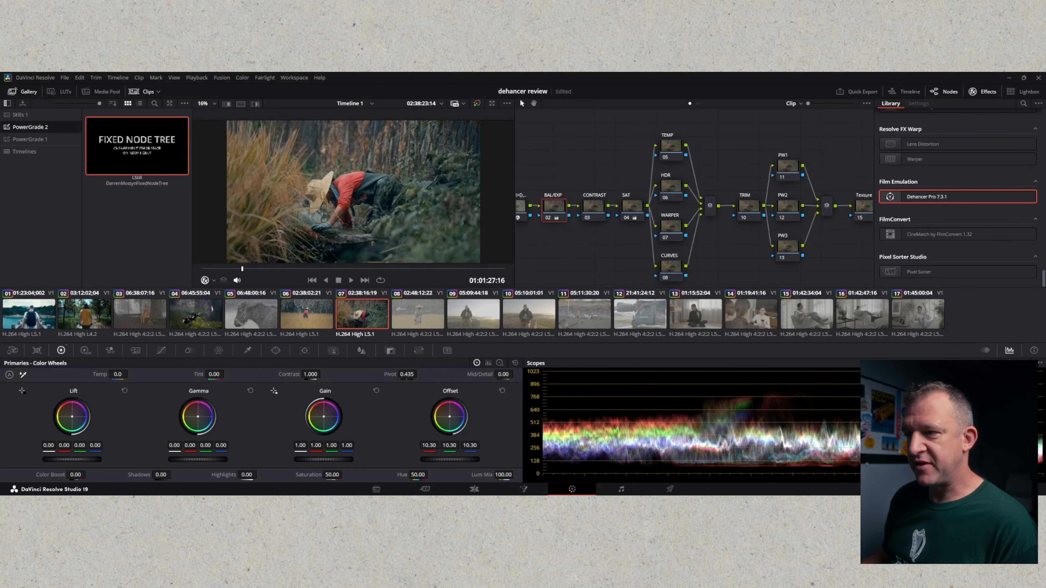
{"action": "key", "text": "space"}
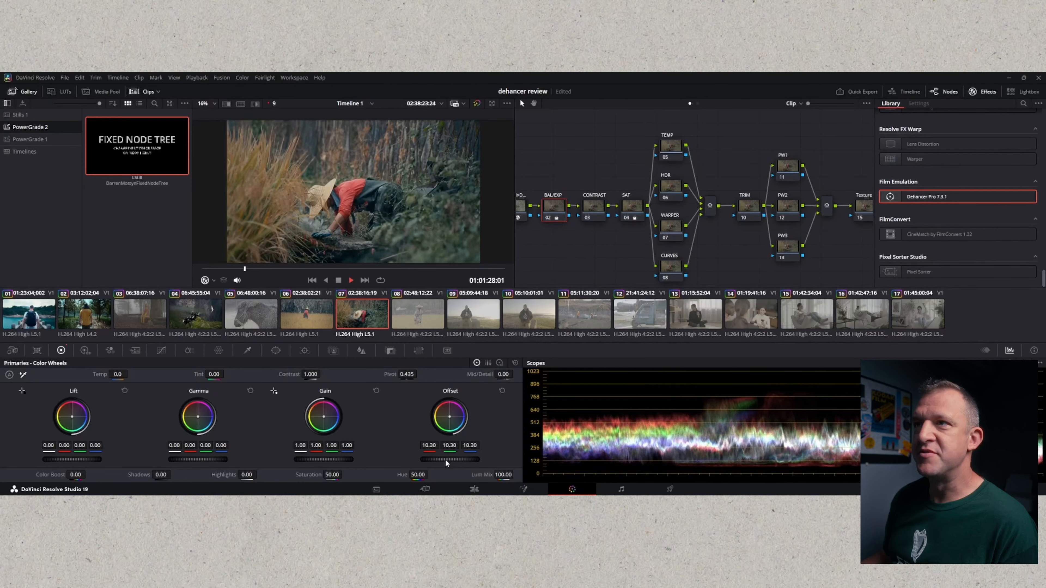
{"action": "key", "text": "space"}
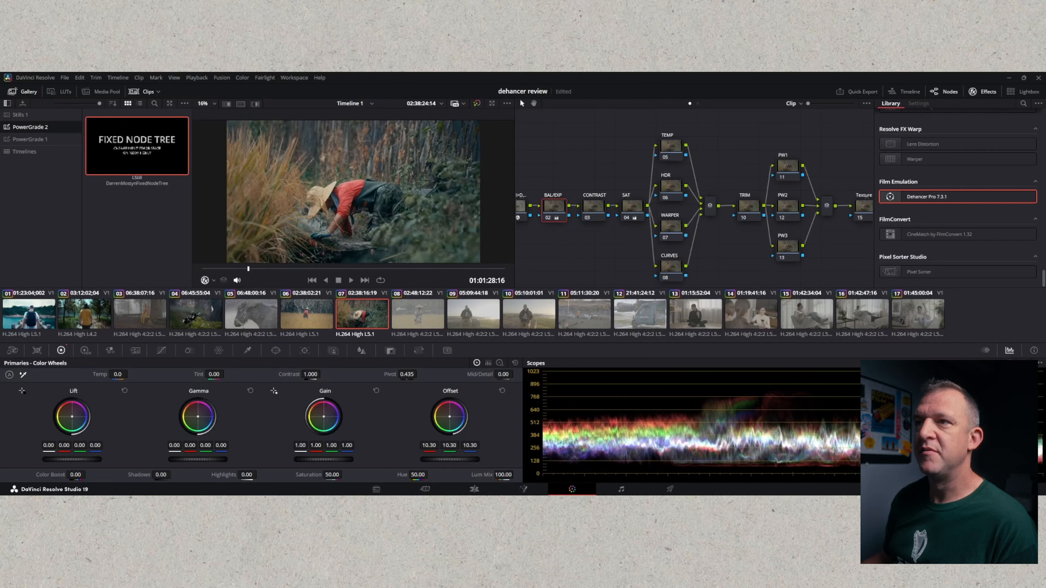
{"action": "left_click_drag", "start_coordinate": [160, 475], "coordinate": [173, 474]}
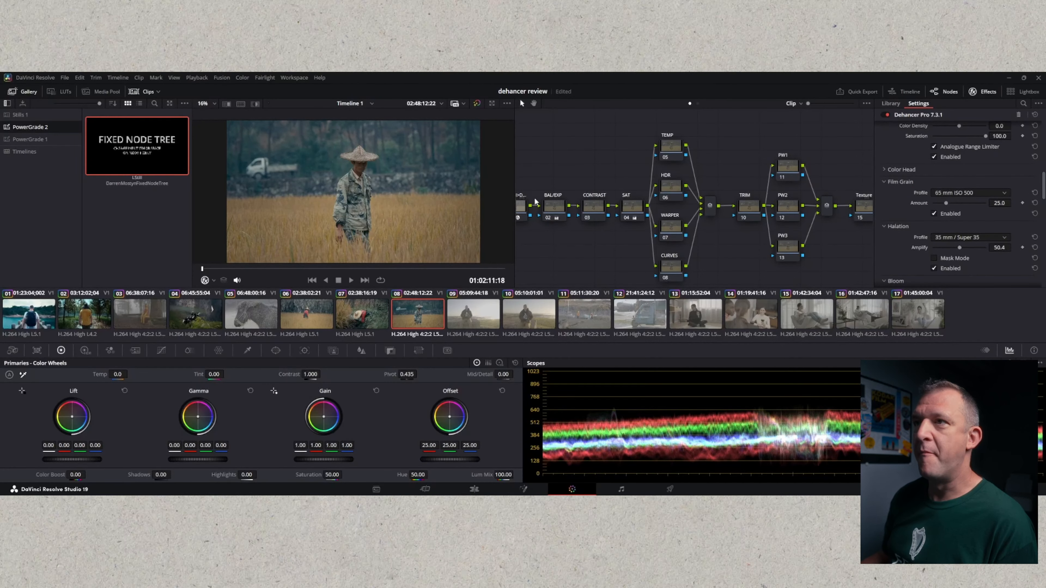
- Raise the Offset of clip 8's BAL/EXP node to 10.80 and play the clip back
{"action": "left_click", "coordinate": [555, 208]}
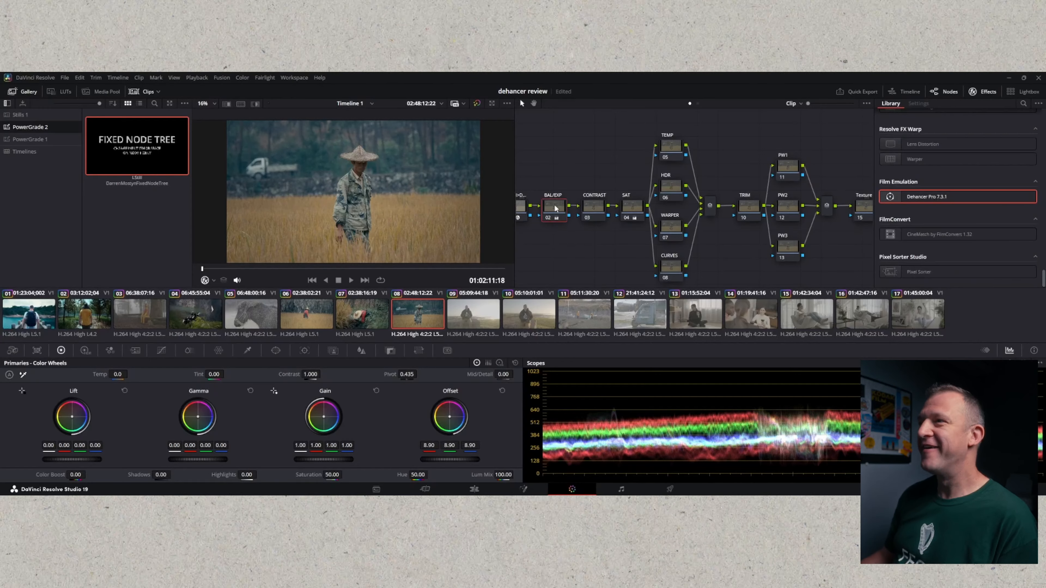
{"action": "left_click_drag", "start_coordinate": [446, 462], "coordinate": [472, 458]}
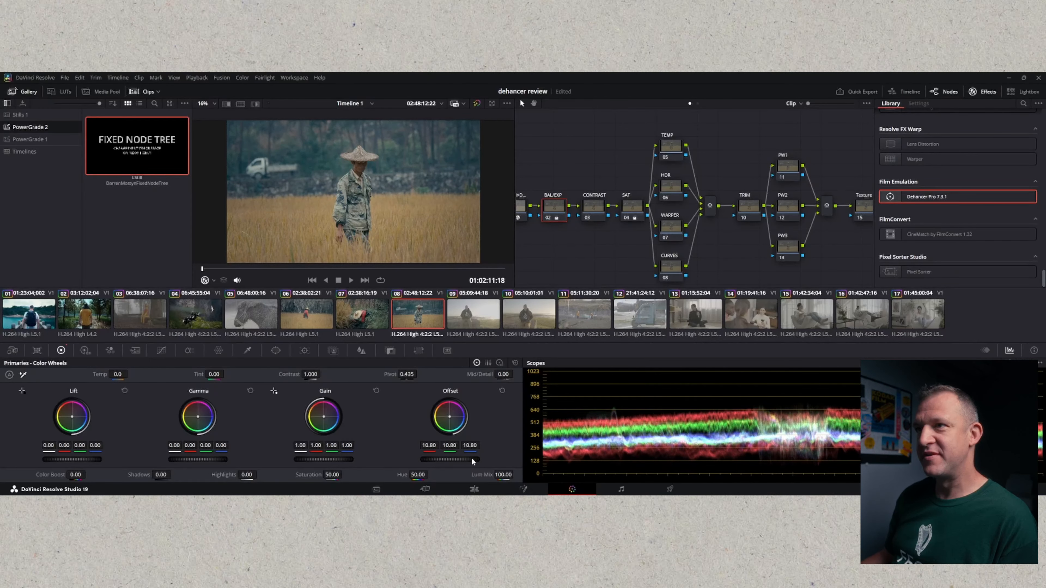
{"action": "key", "text": "space"}
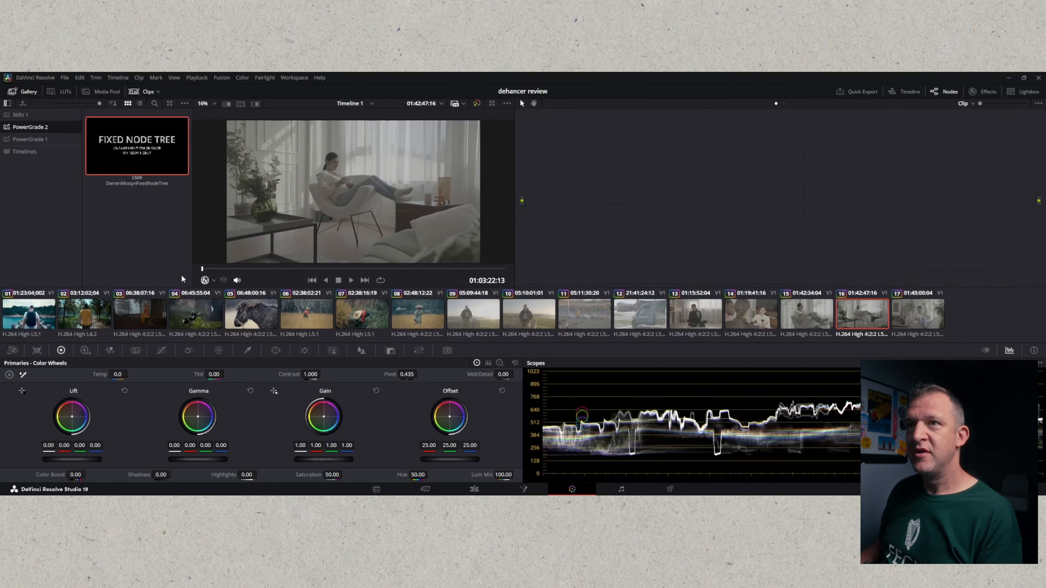
- Apply the fixed node tree to clip 16 and set its first node's Color Space Transform input to Sony S-Gamut3.Cine and Sony S-Log3
{"action": "left_click_drag", "start_coordinate": [148, 148], "coordinate": [591, 225]}
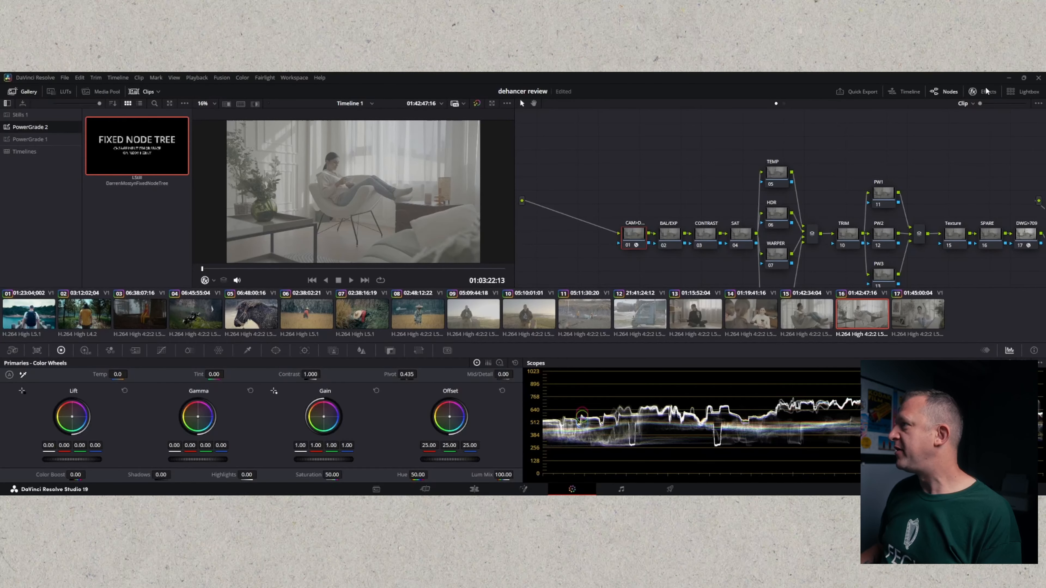
{"action": "left_click", "coordinate": [980, 92]}
{"action": "scroll", "coordinate": [959, 146], "scroll_direction": "up", "scroll_amount": 2}
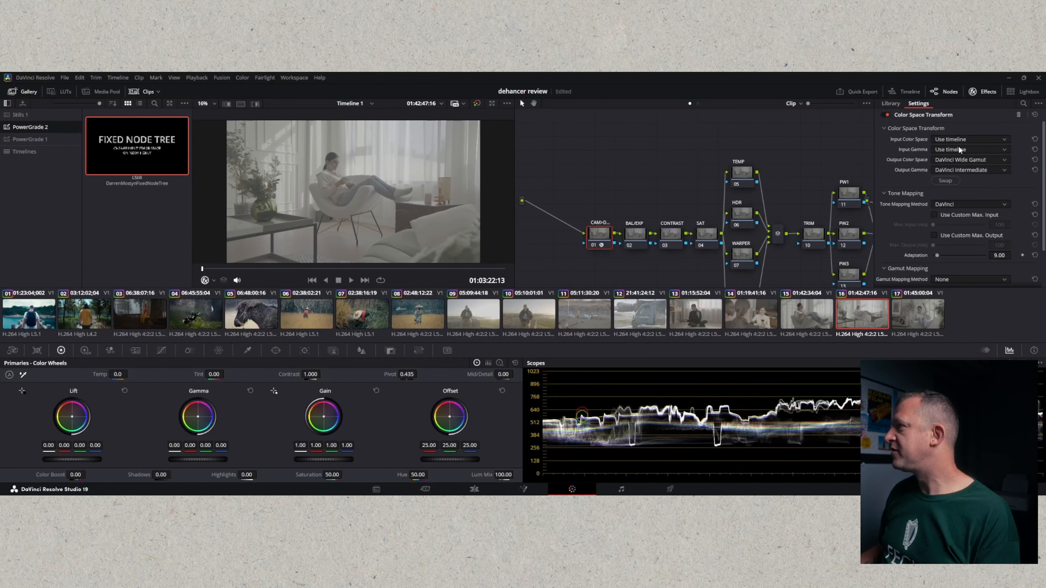
{"action": "left_click", "coordinate": [1004, 141]}
{"action": "scroll", "coordinate": [967, 205], "scroll_direction": "down", "scroll_amount": 5}
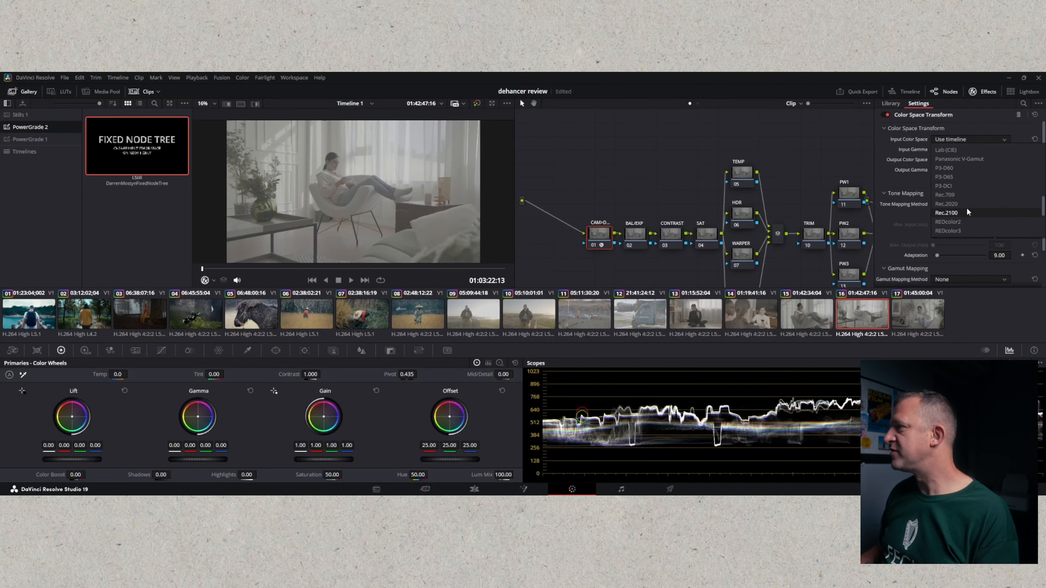
{"action": "scroll", "coordinate": [967, 207], "scroll_direction": "down", "scroll_amount": 3}
{"action": "left_click", "coordinate": [962, 203]}
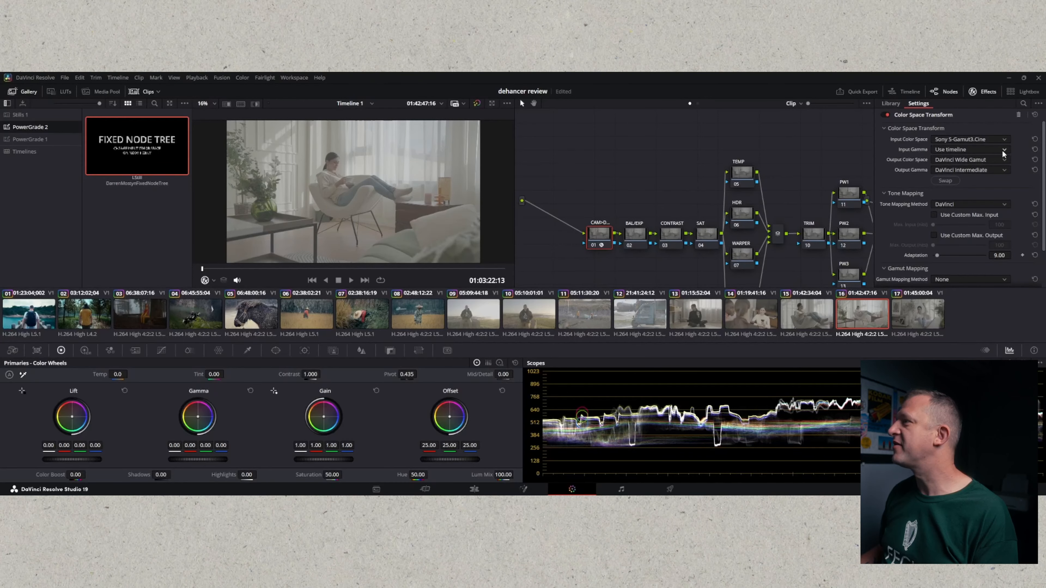
{"action": "left_click", "coordinate": [1004, 151]}
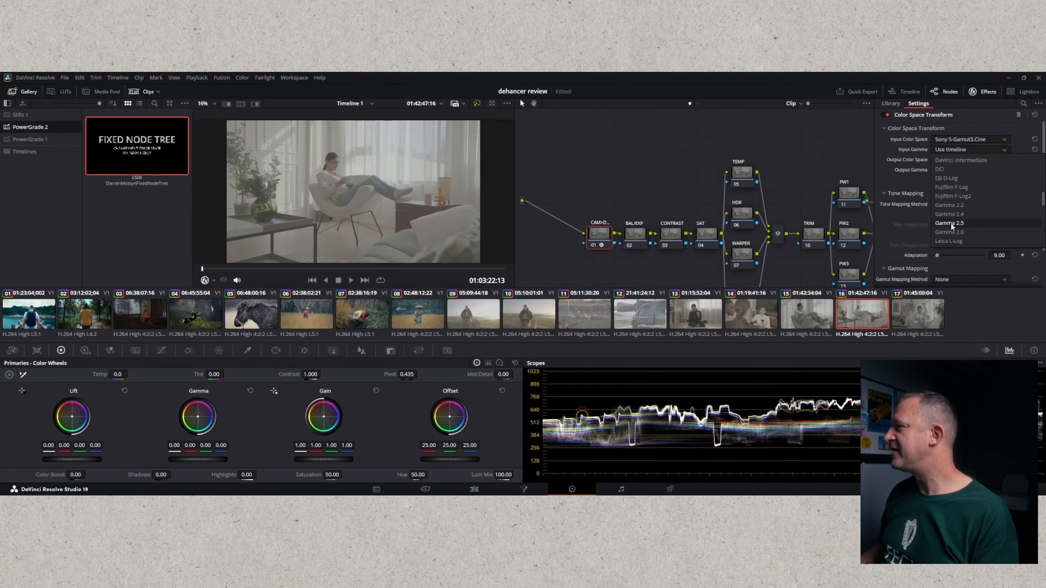
{"action": "left_click", "coordinate": [952, 223]}
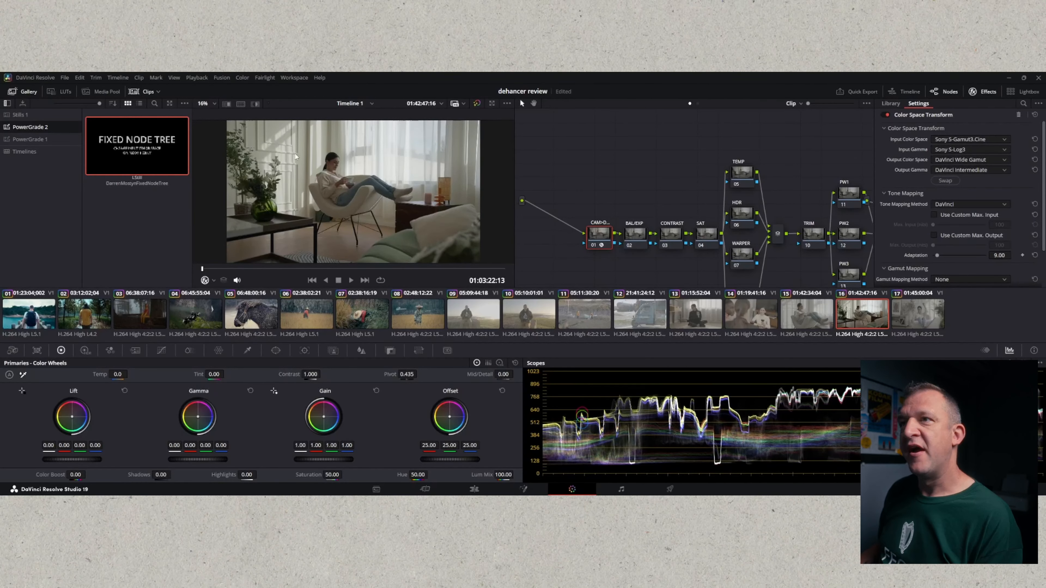
- White-balance clip 16 on the BAL/EXP node by sampling the pale area beside the plant, then adjust Temp to -59.6
{"action": "left_click", "coordinate": [635, 235]}
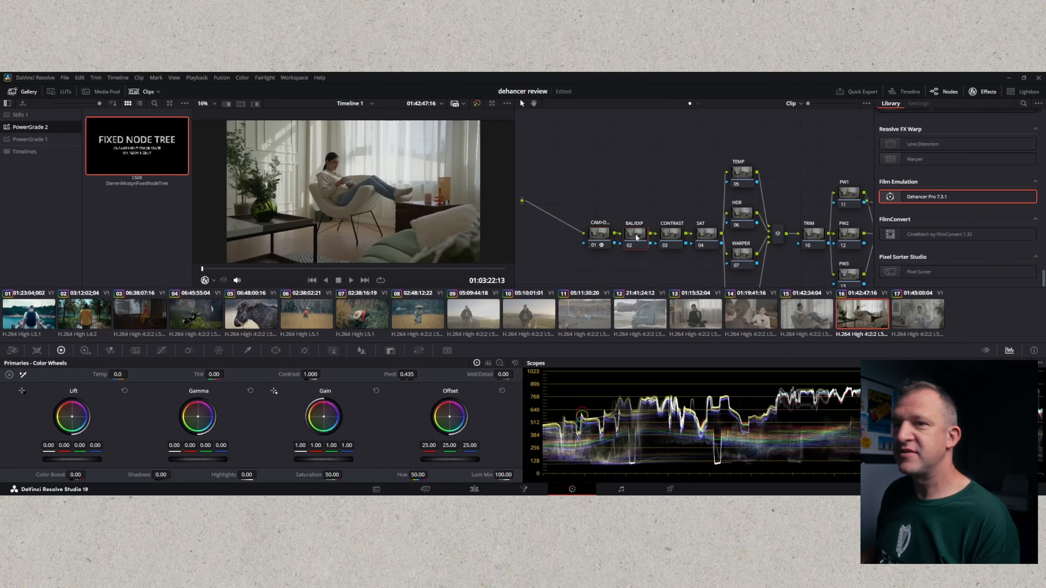
{"action": "left_click", "coordinate": [23, 375]}
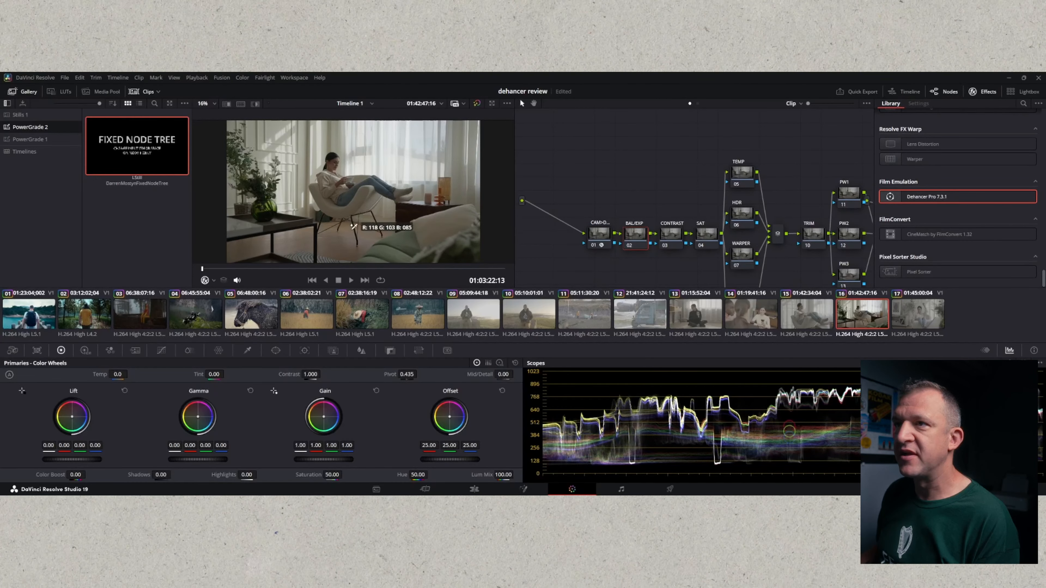
{"action": "left_click", "coordinate": [283, 210]}
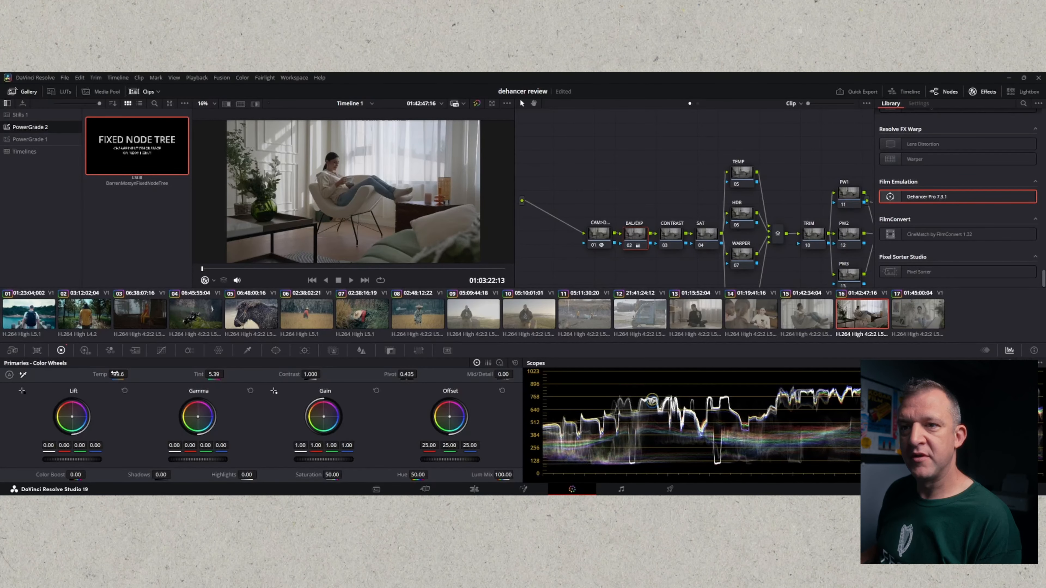
{"action": "left_click_drag", "start_coordinate": [118, 374], "coordinate": [131, 374]}
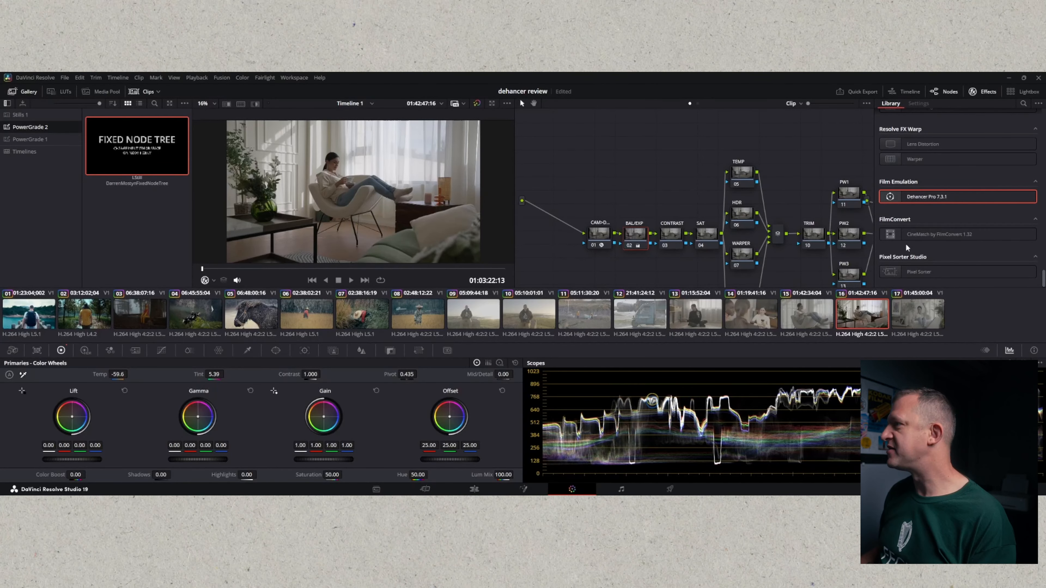
- Add the Dehancer Pro 7.3.1 film emulation effect to clip 16's SPARE node
{"action": "left_click", "coordinate": [984, 92]}
{"action": "left_click", "coordinate": [986, 233]}
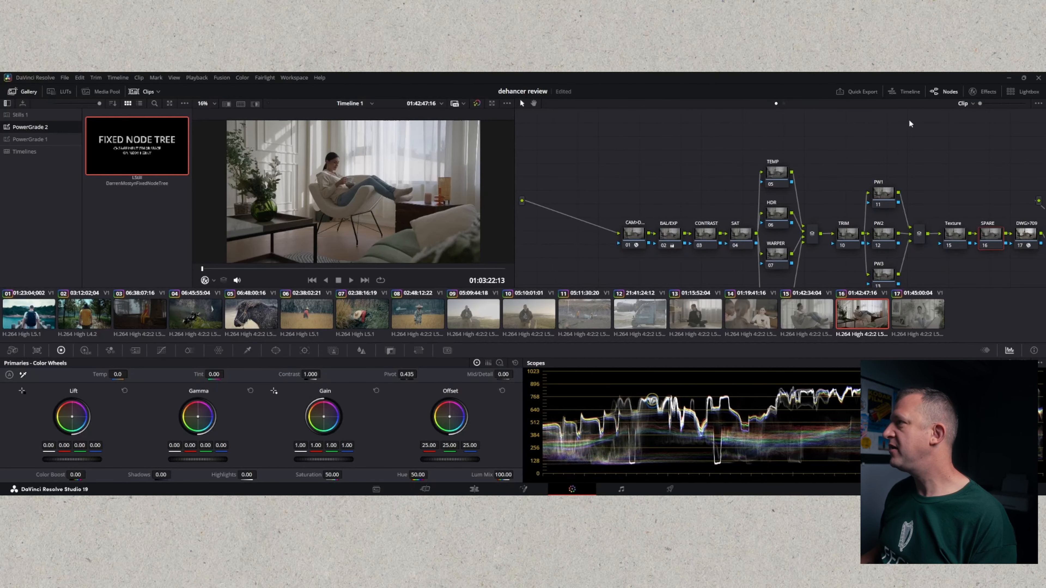
{"action": "left_click", "coordinate": [991, 91]}
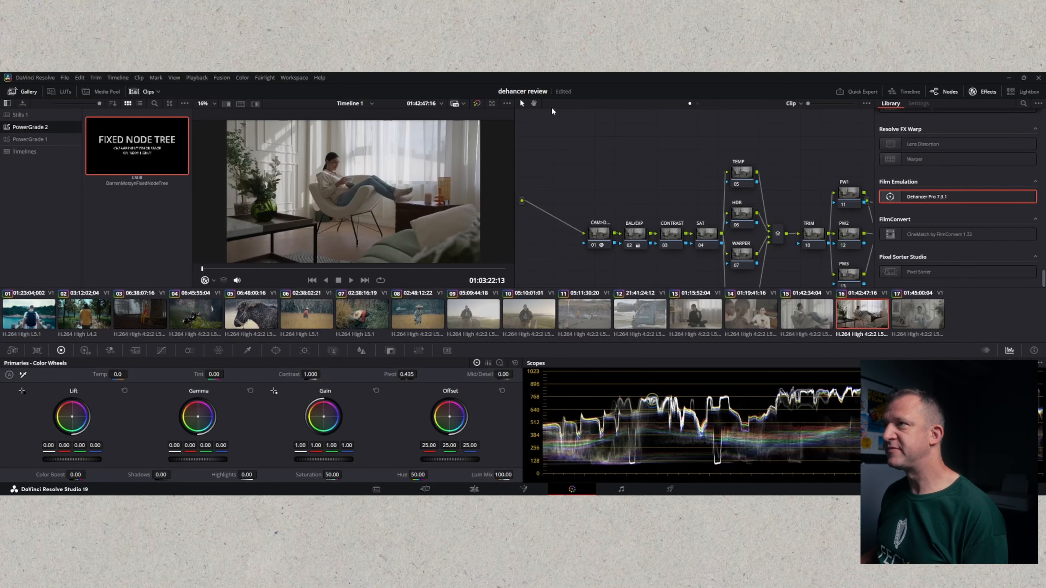
{"action": "left_click", "coordinate": [533, 103]}
{"action": "key", "text": "space"}
{"action": "left_click_drag", "start_coordinate": [672, 154], "coordinate": [505, 135]}
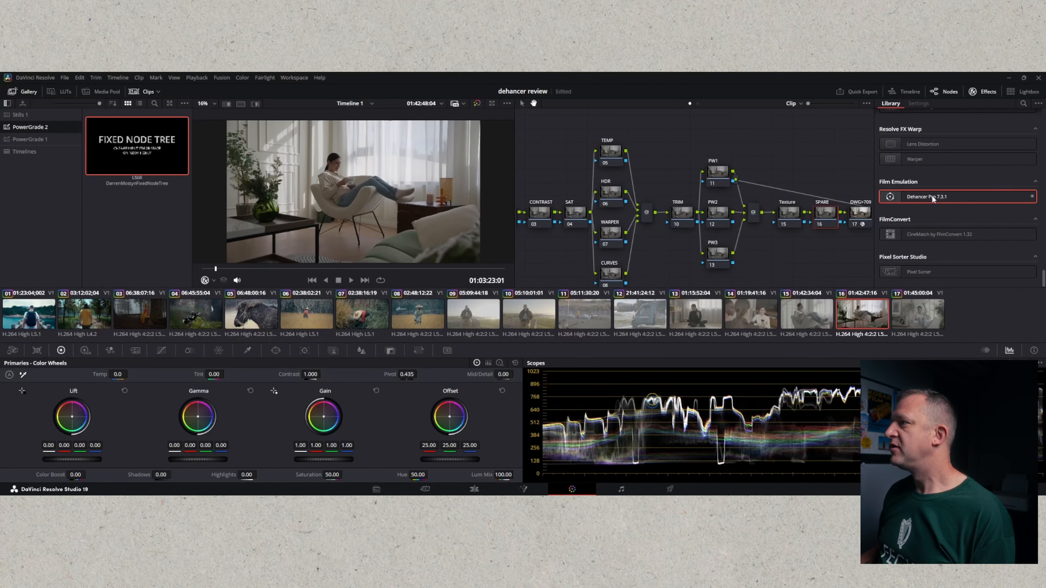
{"action": "left_click_drag", "start_coordinate": [932, 197], "coordinate": [827, 217]}
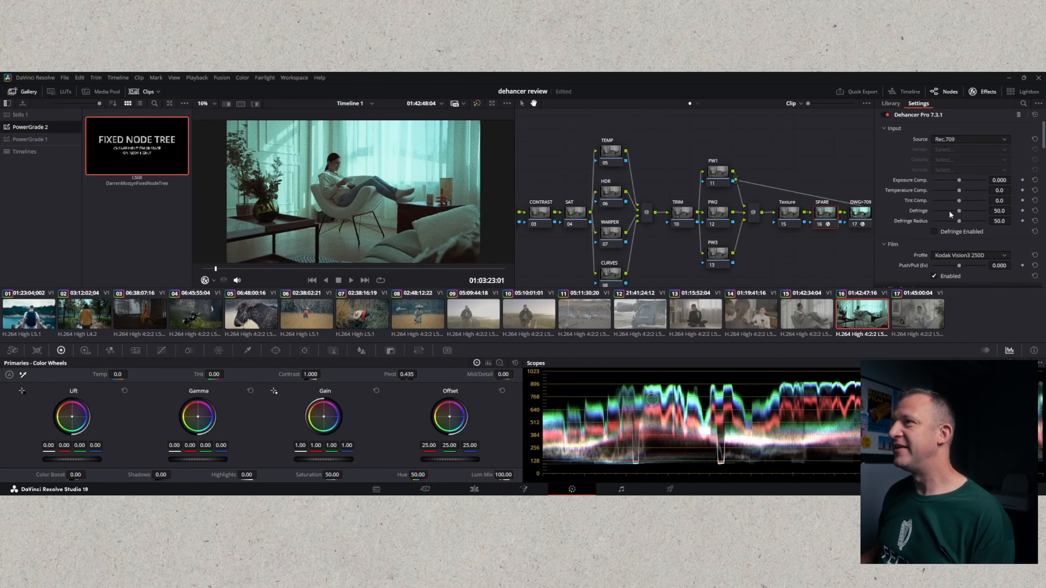
- Disable all tools in the Dehancer effect and set its input source to DVR WG/Intermediate
{"action": "scroll", "coordinate": [970, 227], "scroll_direction": "down", "scroll_amount": 5}
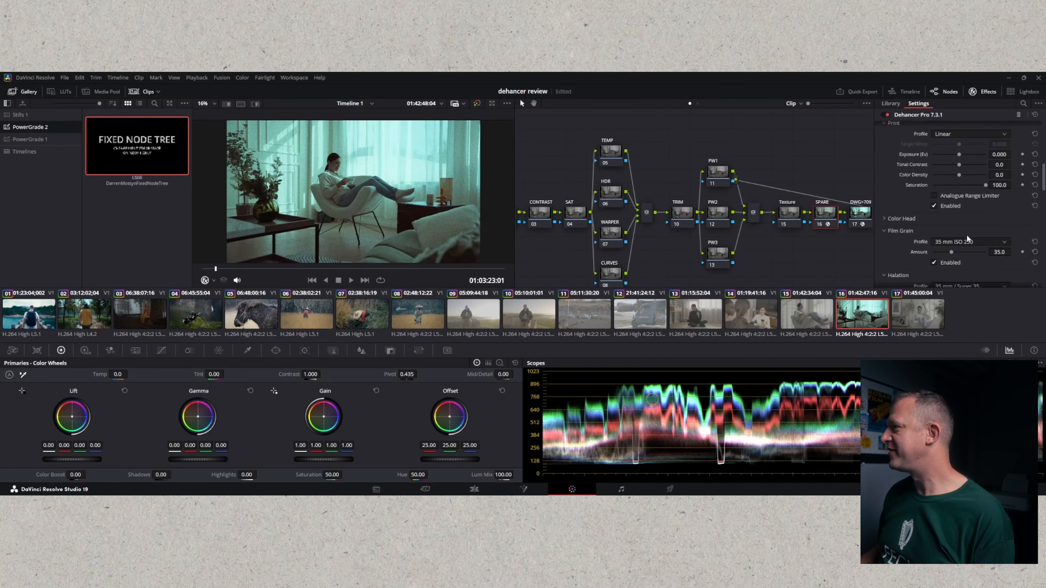
{"action": "scroll", "coordinate": [967, 234], "scroll_direction": "down", "scroll_amount": 8}
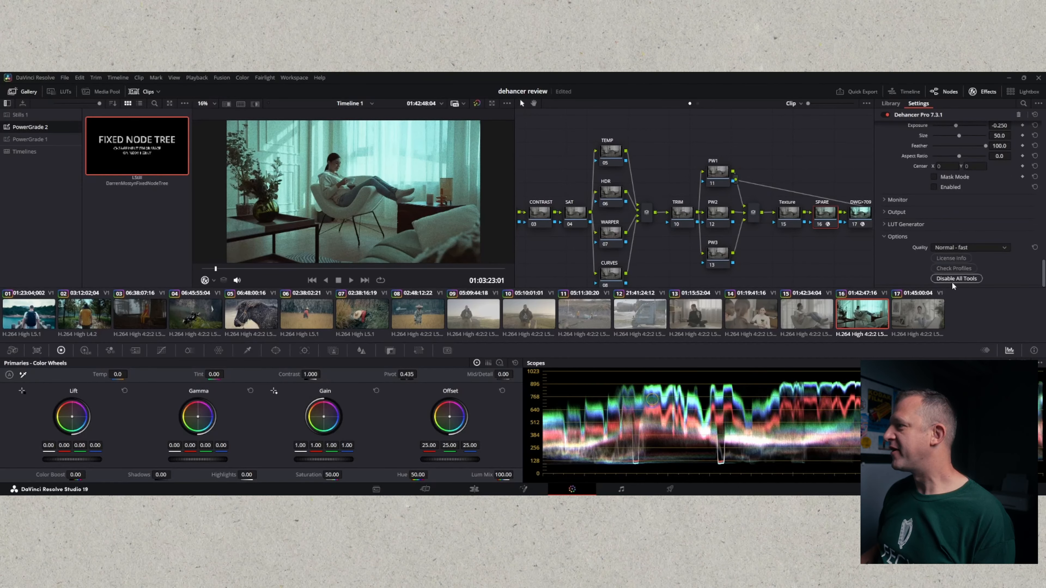
{"action": "left_click", "coordinate": [953, 278]}
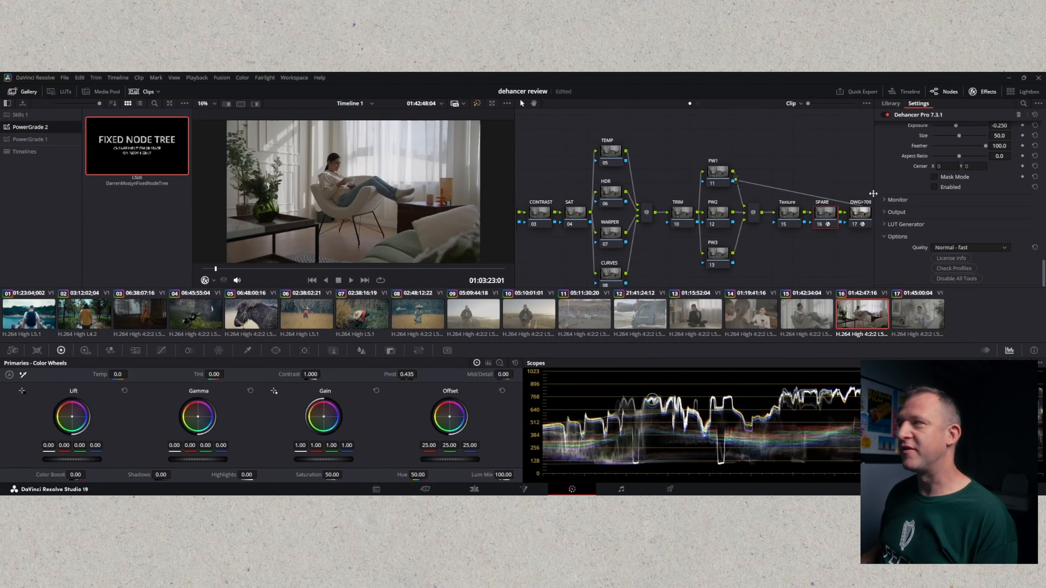
{"action": "scroll", "coordinate": [972, 182], "scroll_direction": "up", "scroll_amount": 6}
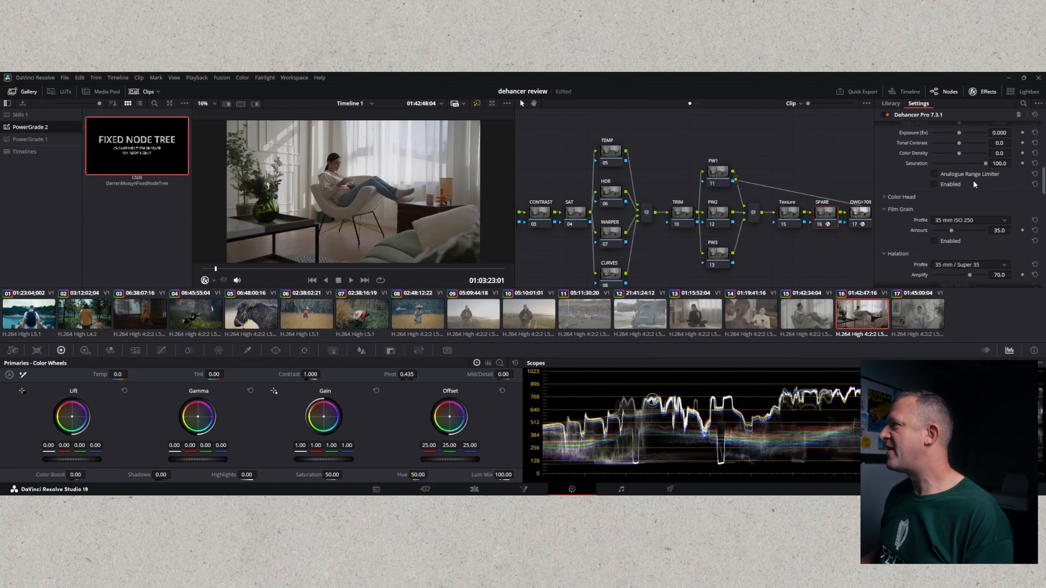
{"action": "scroll", "coordinate": [972, 181], "scroll_direction": "up", "scroll_amount": 5}
{"action": "left_click", "coordinate": [993, 139]}
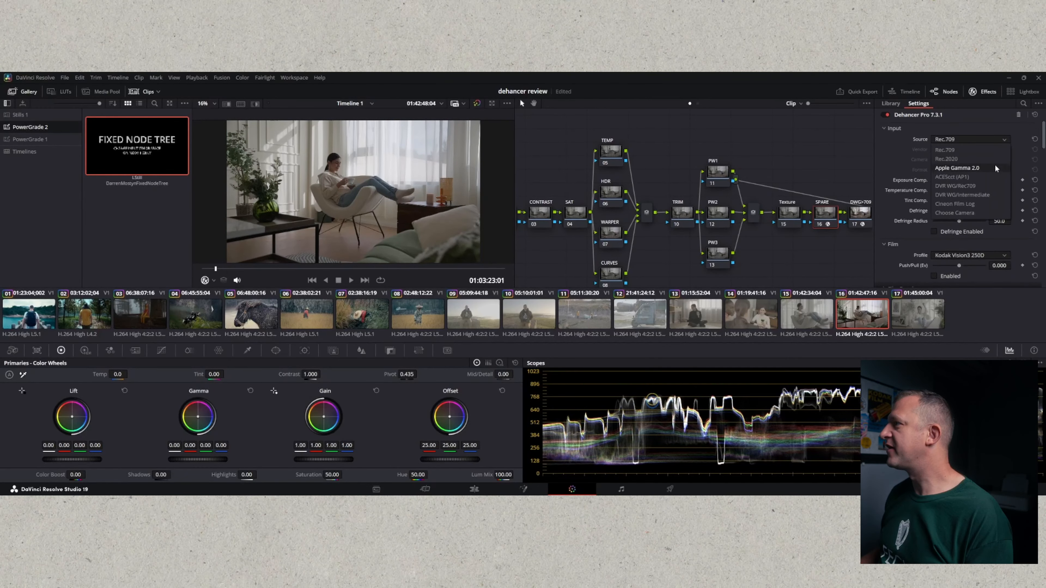
{"action": "left_click", "coordinate": [958, 195]}
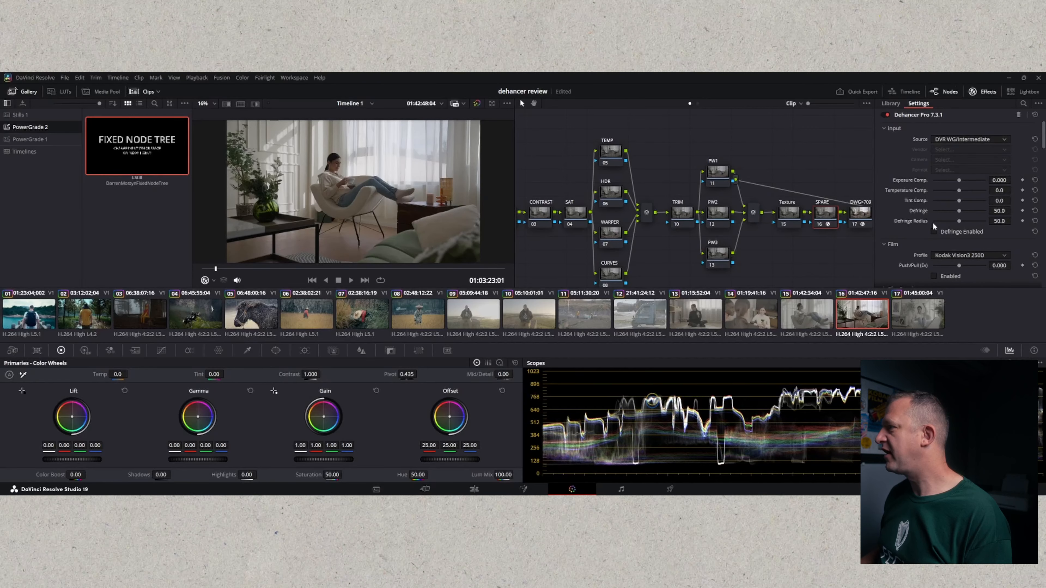
- Enable Dehancer's Film section with the Kodak Vision3 250D profile to preview it, and disable it again
{"action": "scroll", "coordinate": [927, 225], "scroll_direction": "down", "scroll_amount": 1}
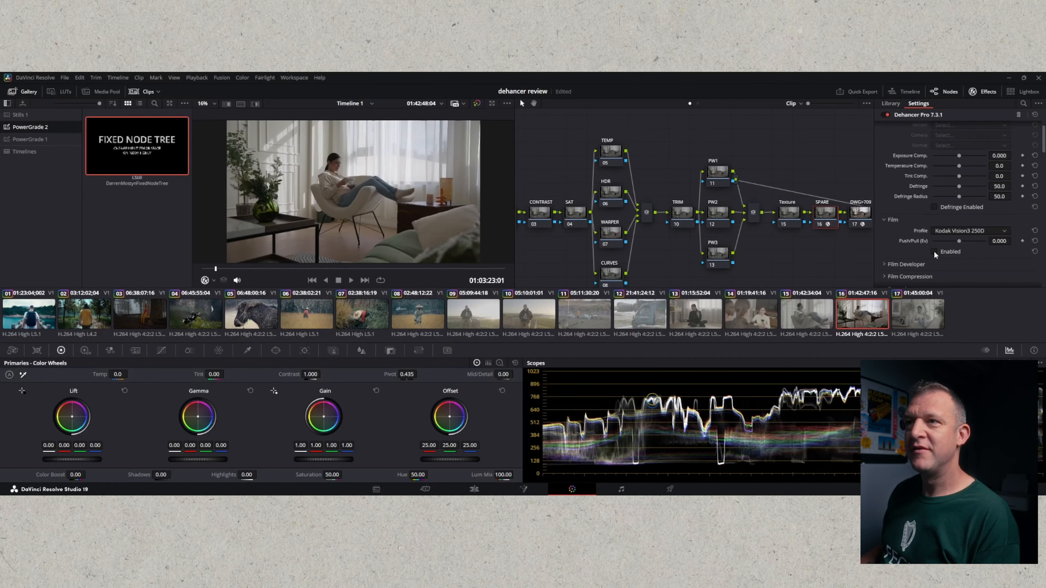
{"action": "left_click", "coordinate": [933, 251]}
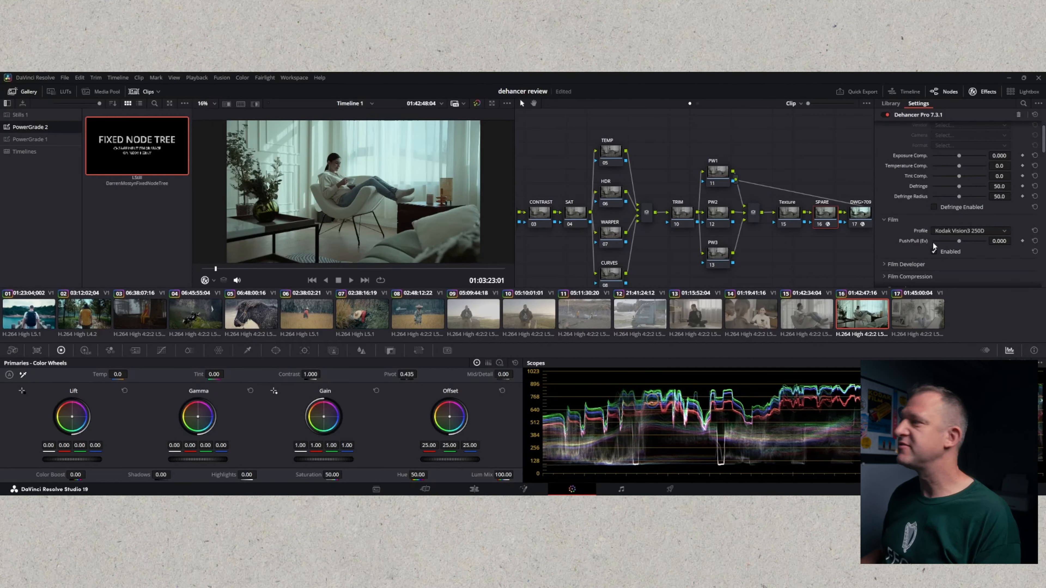
{"action": "left_click", "coordinate": [935, 251]}
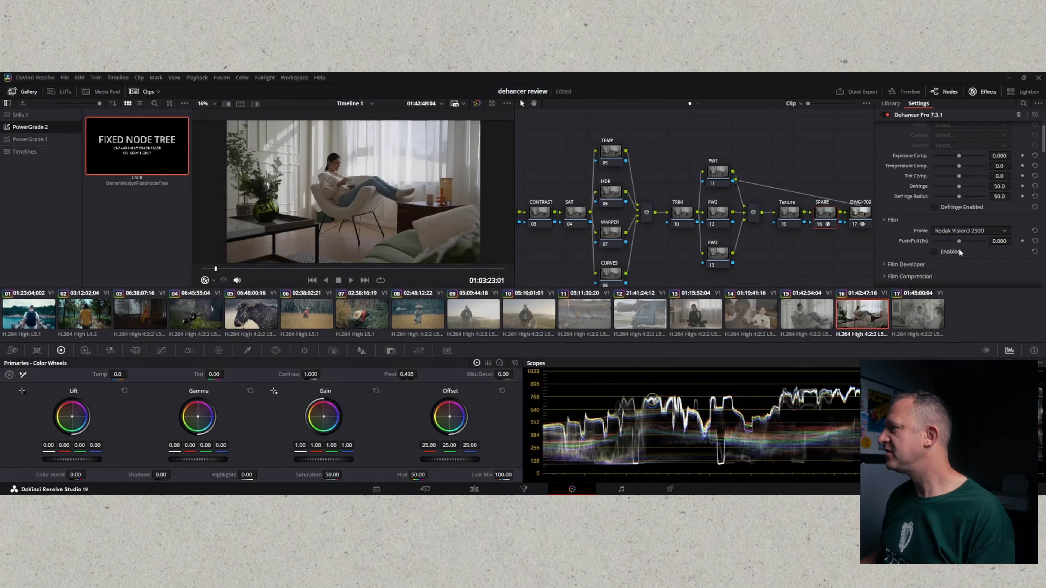
- Set Dehancer's Print profile to Kodak 2383 Print Film and enable the Print section with the Analogue Range Limiter
{"action": "scroll", "coordinate": [979, 250], "scroll_direction": "down", "scroll_amount": 8}
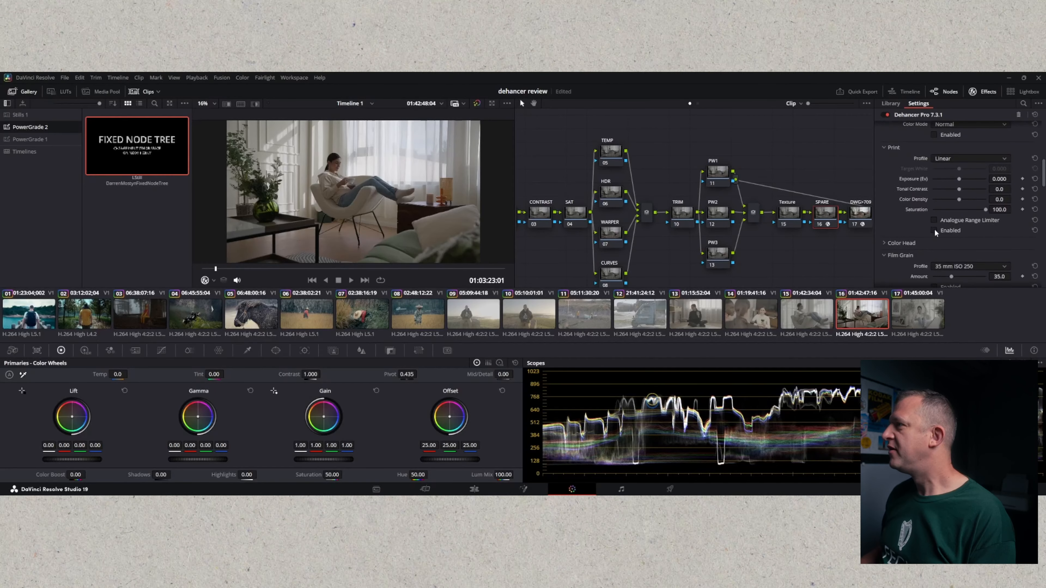
{"action": "left_click", "coordinate": [1005, 161]}
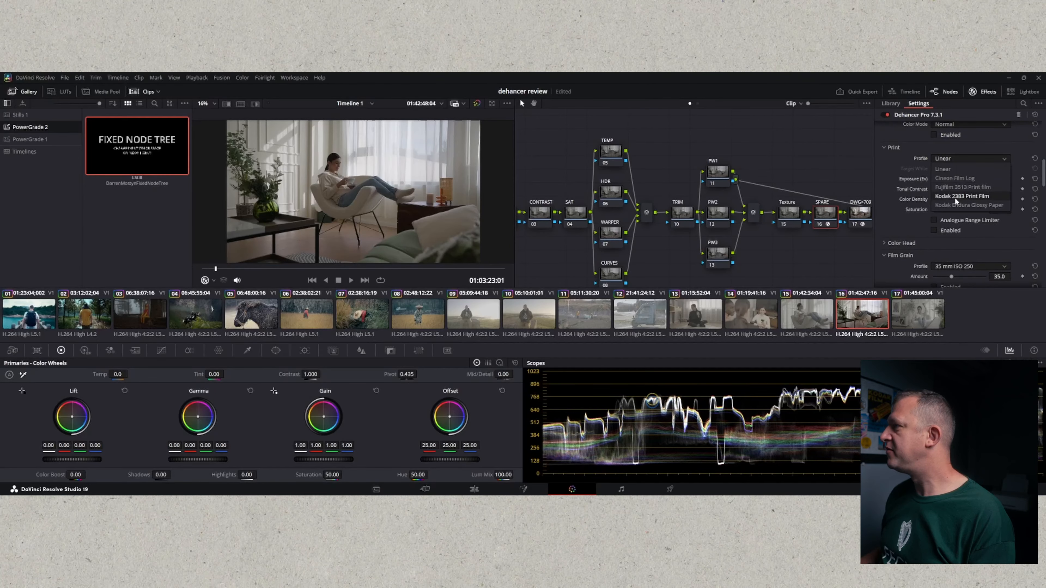
{"action": "left_click", "coordinate": [955, 195]}
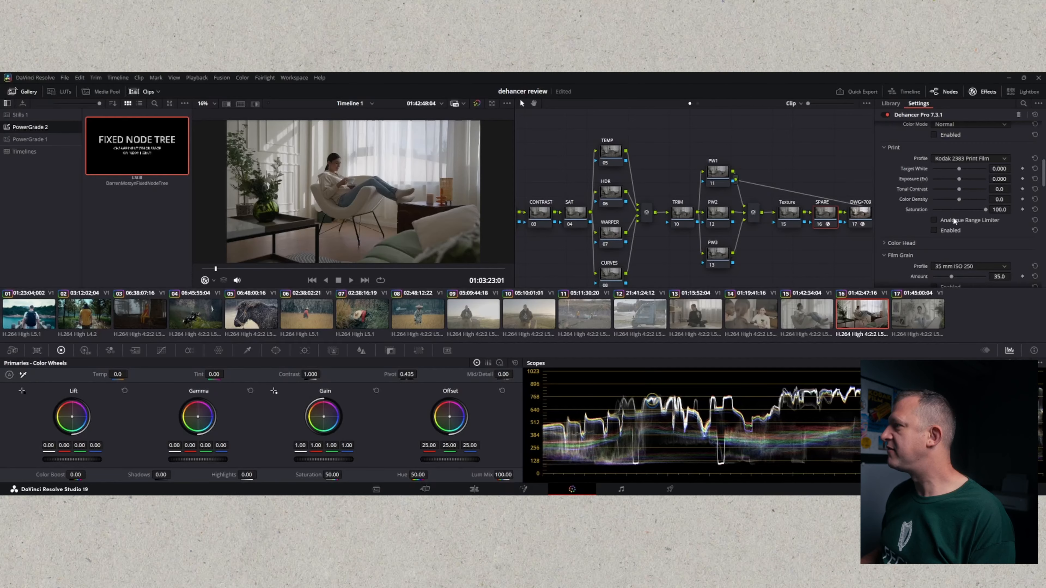
{"action": "left_click", "coordinate": [934, 230]}
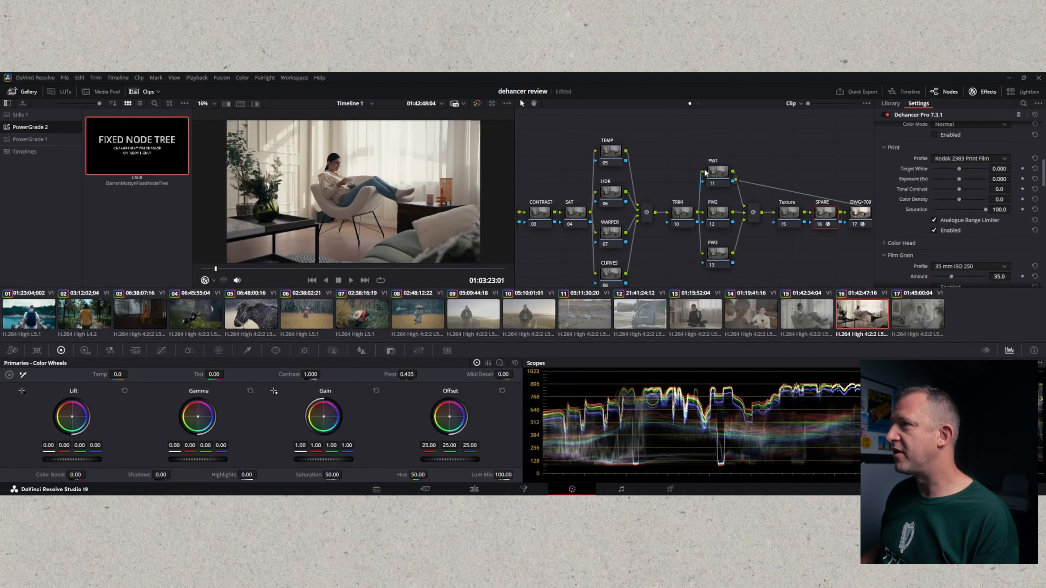
- Lower the Gain of clip 16's BAL/EXP node to 0.89
{"action": "left_click", "coordinate": [986, 93]}
{"action": "left_click", "coordinate": [623, 215]}
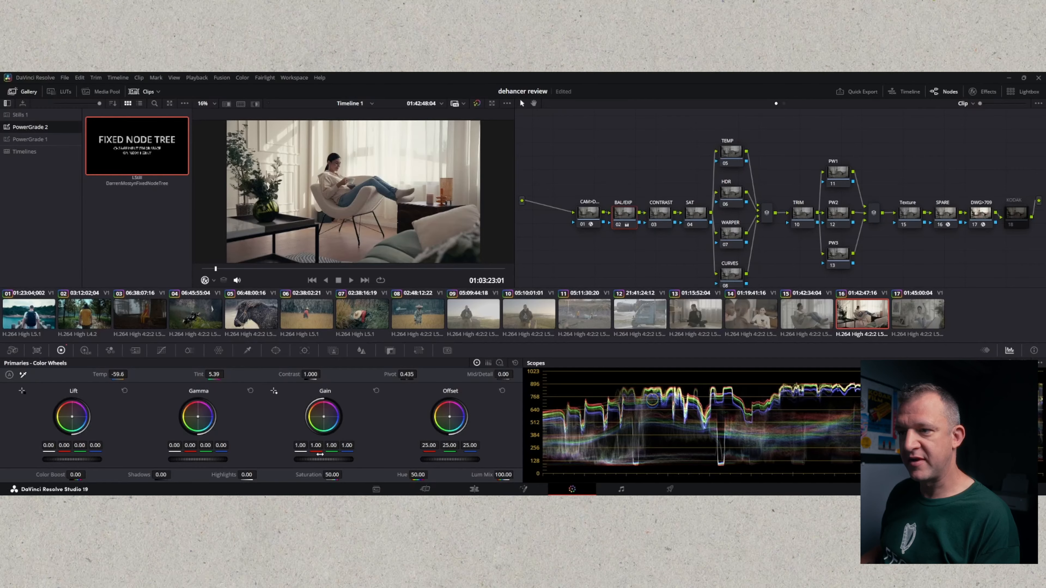
{"action": "left_click_drag", "start_coordinate": [320, 455], "coordinate": [304, 454]}
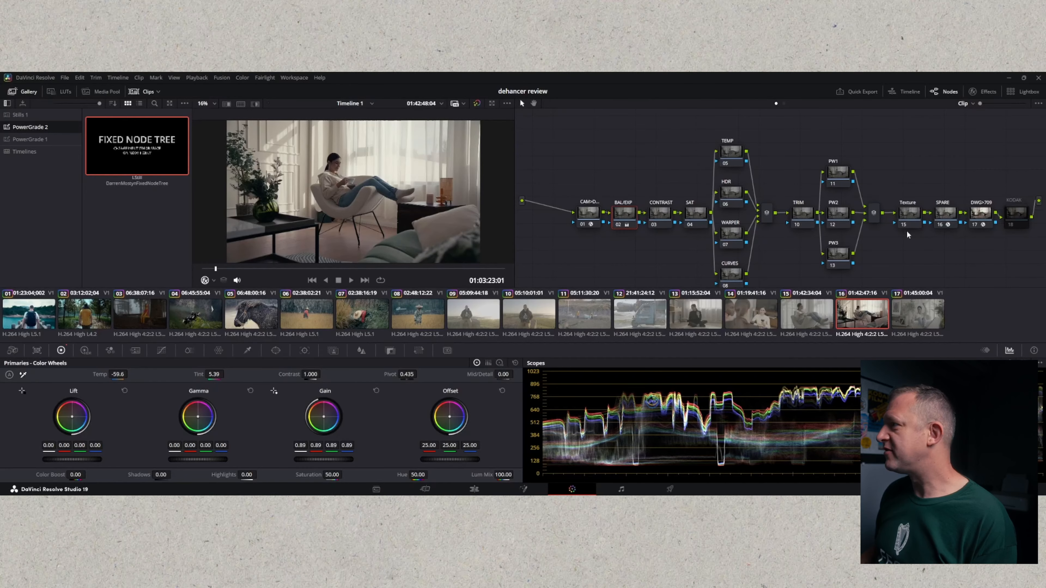
- Enable Halation and Bloom in the SPARE node's Dehancer effect, keeping their 35 mm / Super 35 profiles
{"action": "left_click", "coordinate": [949, 222]}
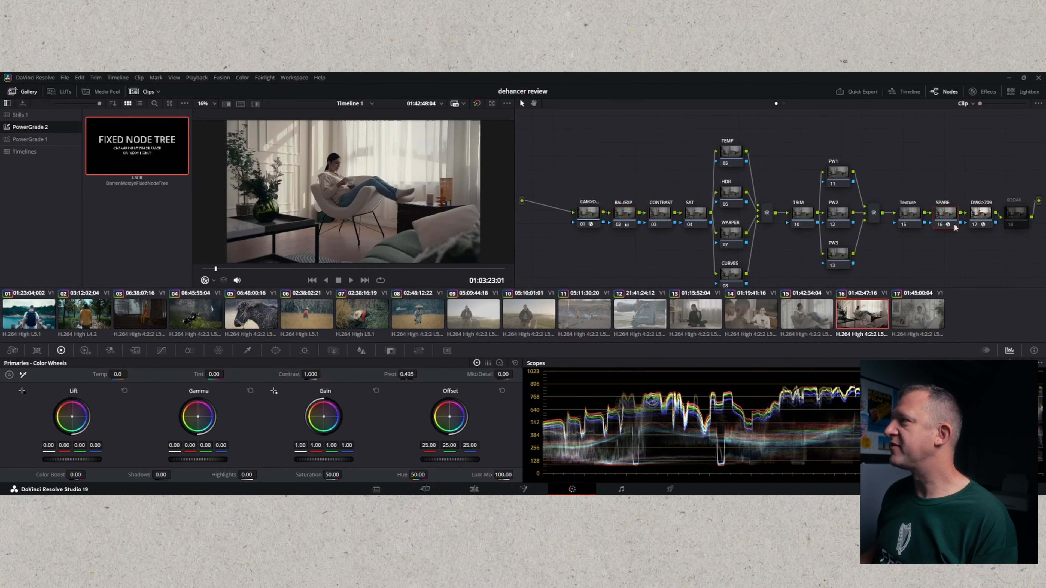
{"action": "left_click", "coordinate": [991, 92]}
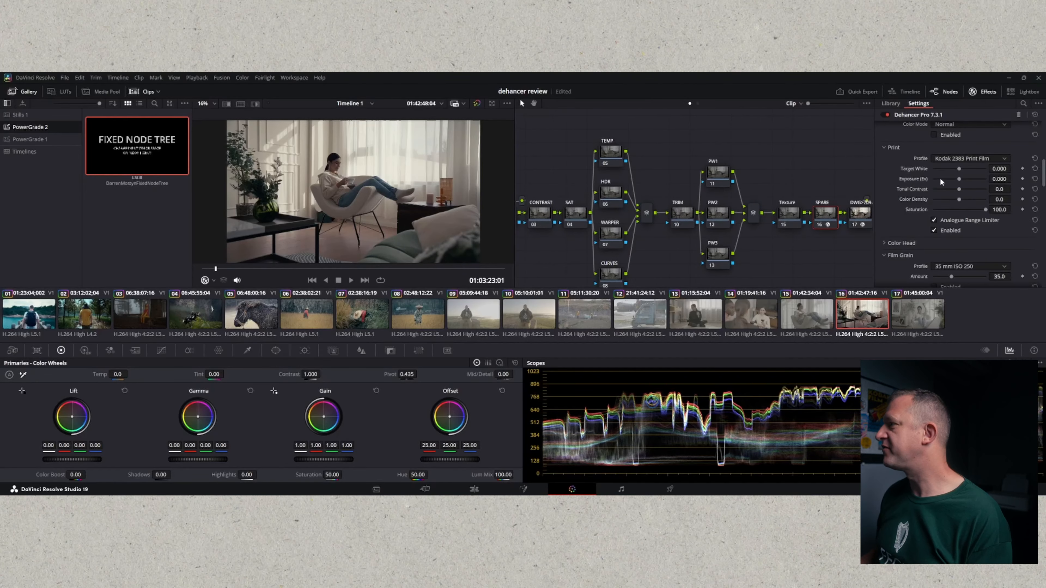
{"action": "scroll", "coordinate": [920, 223], "scroll_direction": "down", "scroll_amount": 5}
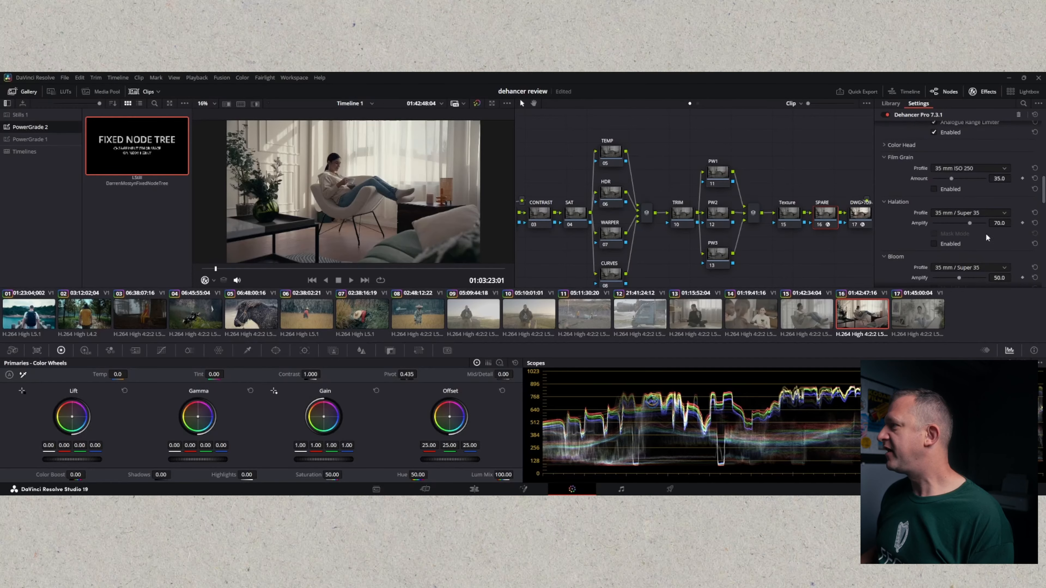
{"action": "left_click", "coordinate": [934, 243]}
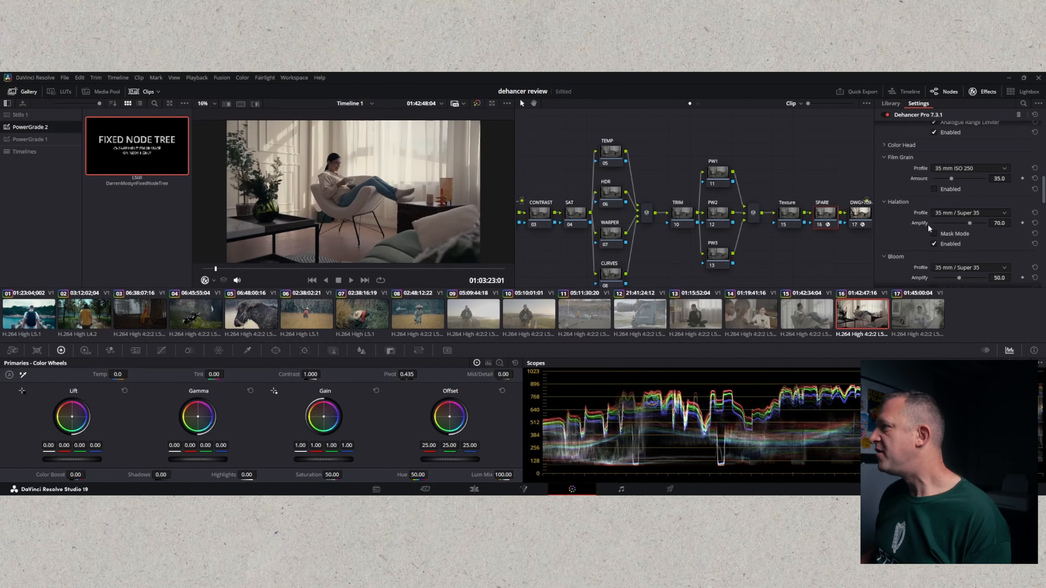
{"action": "scroll", "coordinate": [1023, 259], "scroll_direction": "down", "scroll_amount": 2}
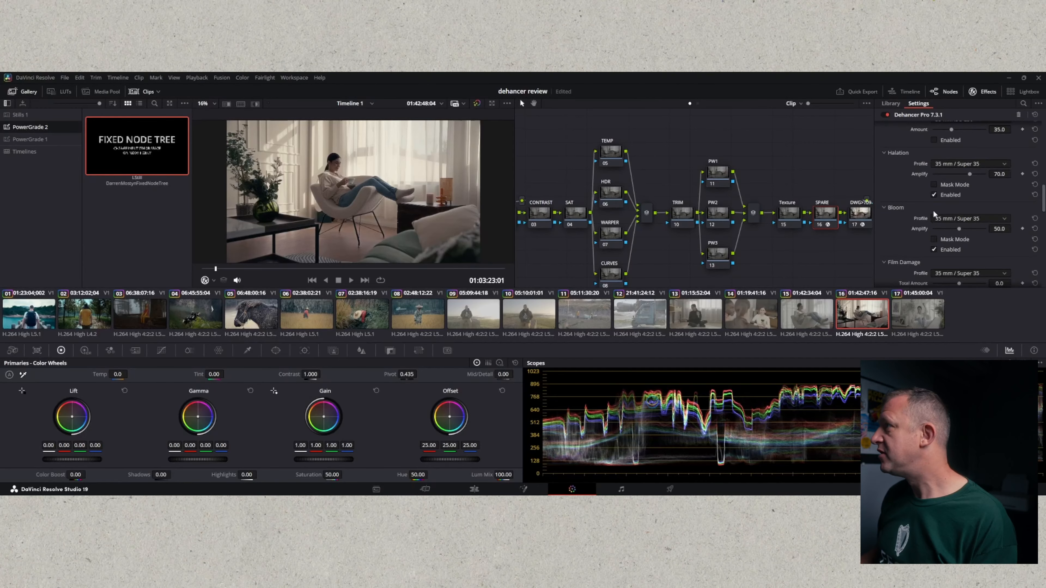
{"action": "scroll", "coordinate": [933, 212], "scroll_direction": "up", "scroll_amount": 2}
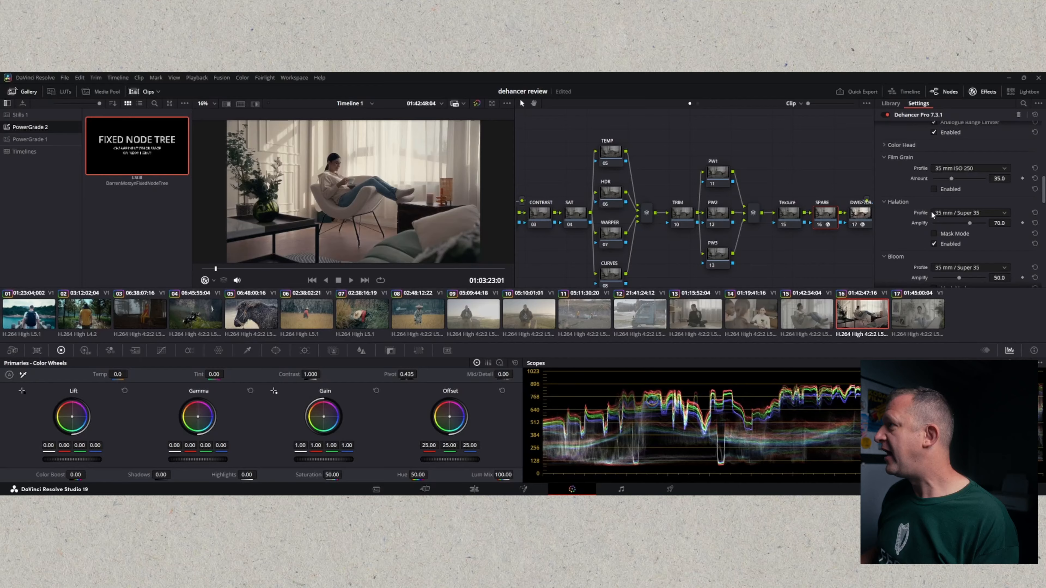
- Enable Film Grain with the 65 mm ISO 500 profile and set the Halation Amplify to 70.0
{"action": "left_click", "coordinate": [933, 189]}
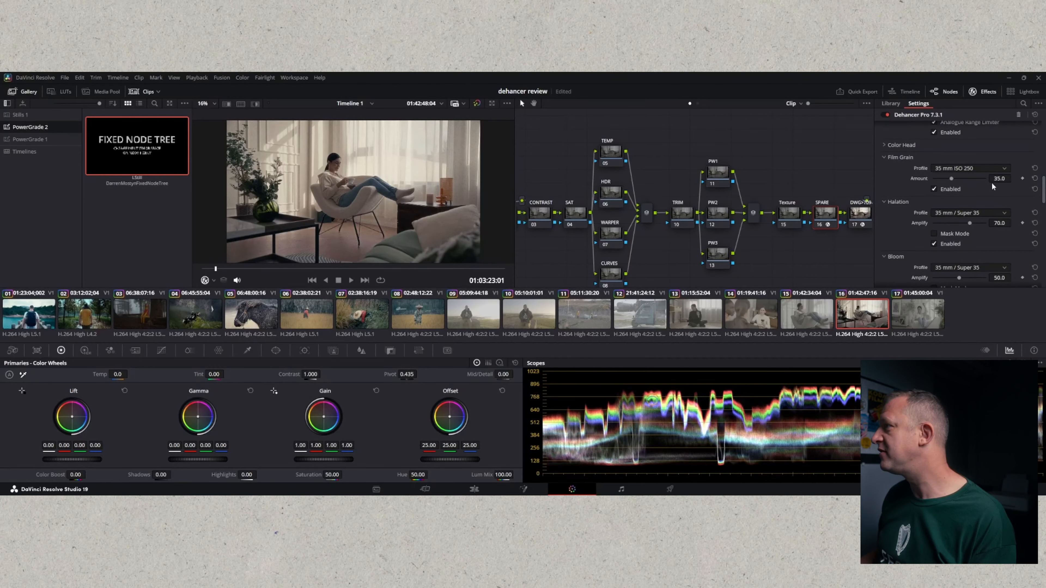
{"action": "left_click", "coordinate": [1004, 172]}
{"action": "scroll", "coordinate": [959, 230], "scroll_direction": "down", "scroll_amount": 5}
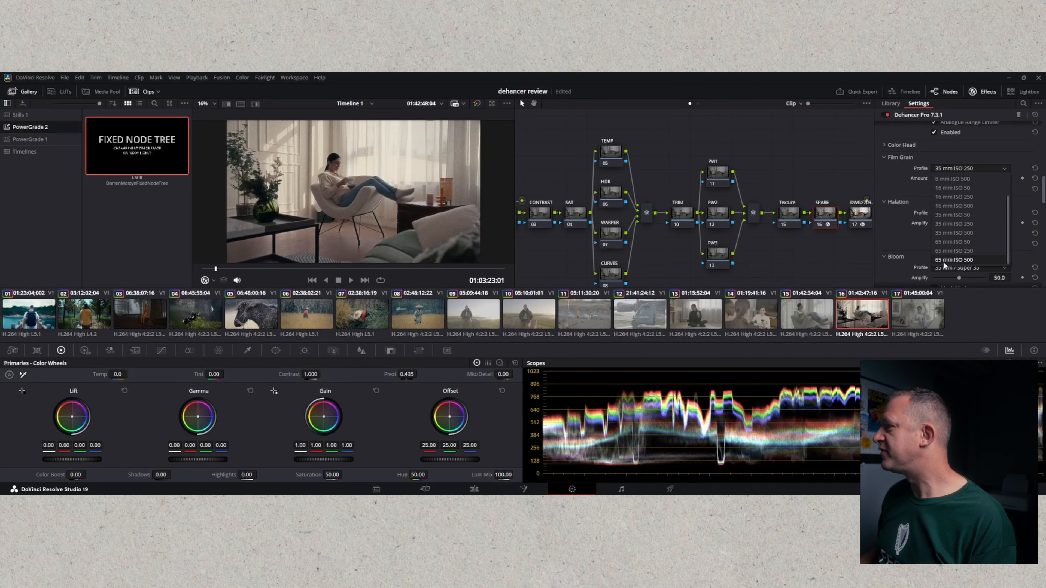
{"action": "left_click", "coordinate": [953, 258]}
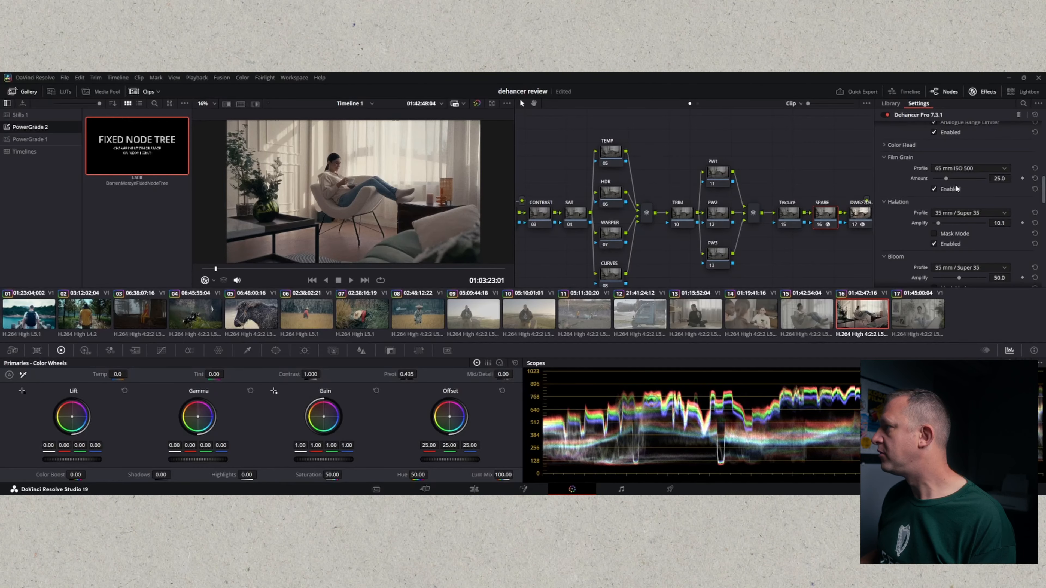
{"action": "left_click", "coordinate": [969, 223]}
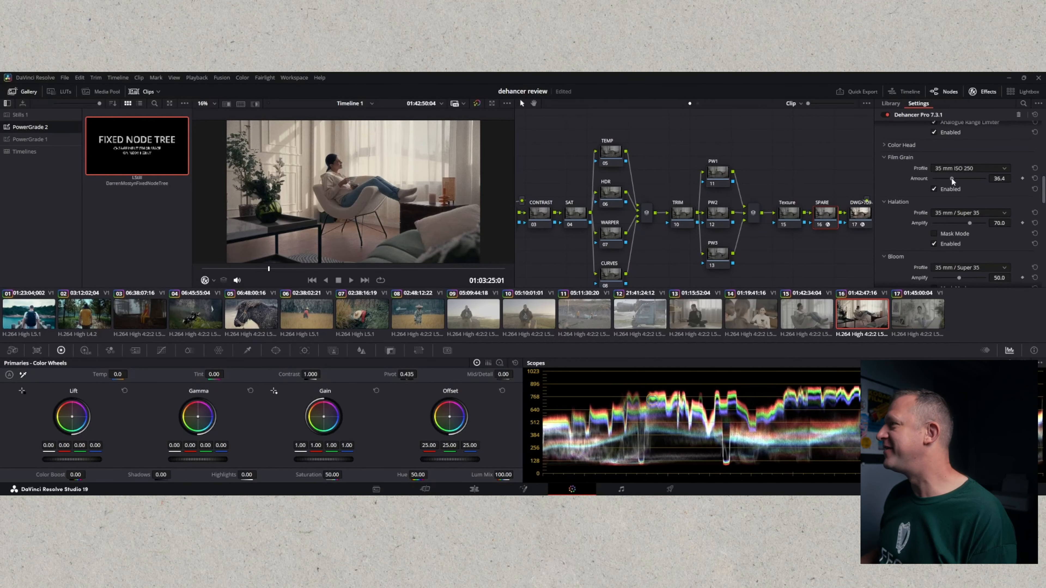
- Set the Film Grain amount to 10 for the 35 mm ISO 250 profile and play the clip back
{"action": "left_click_drag", "start_coordinate": [951, 177], "coordinate": [939, 180]}
{"action": "left_click", "coordinate": [998, 178]}
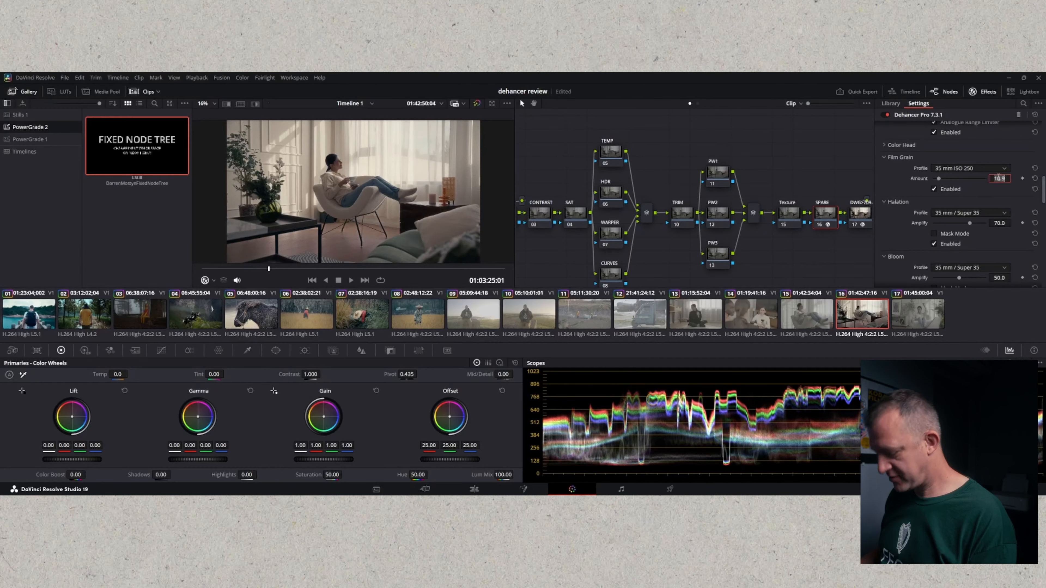
{"action": "type", "text": "10"}
{"action": "key", "text": "Return"}
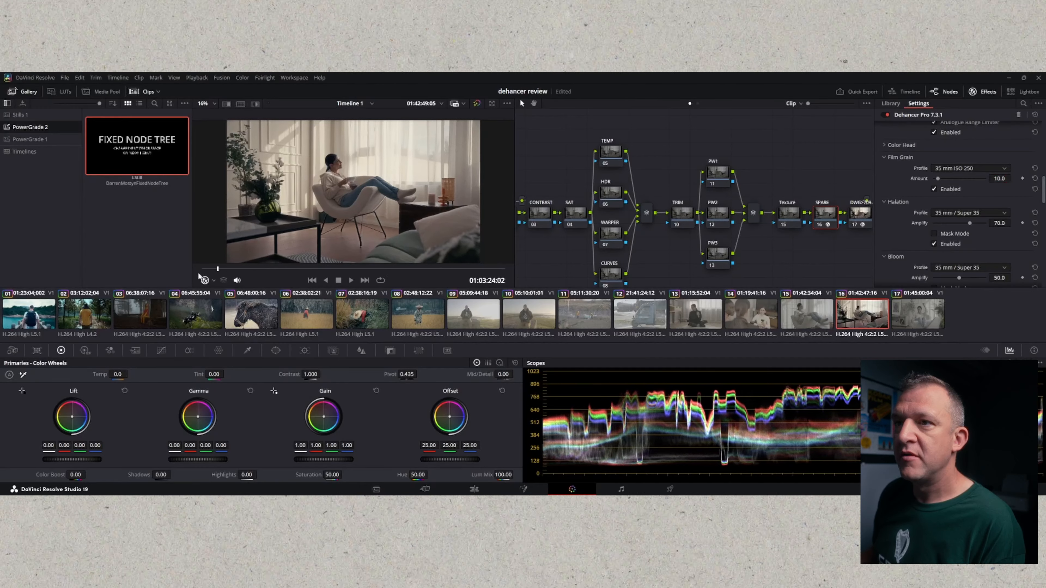
{"action": "left_click_drag", "start_coordinate": [264, 269], "coordinate": [193, 272]}
{"action": "key", "text": "space"}
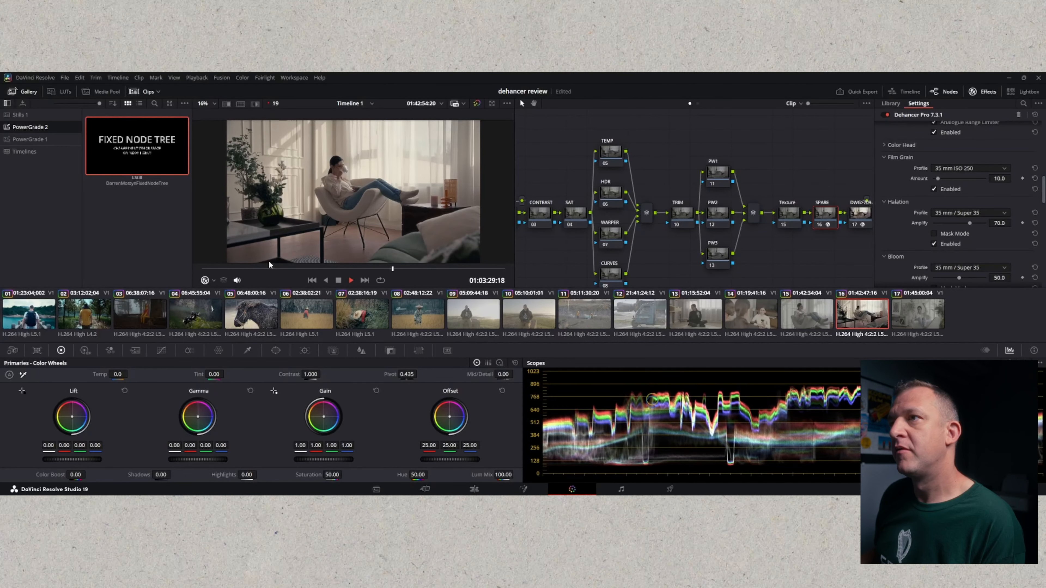
{"action": "key", "text": "space"}
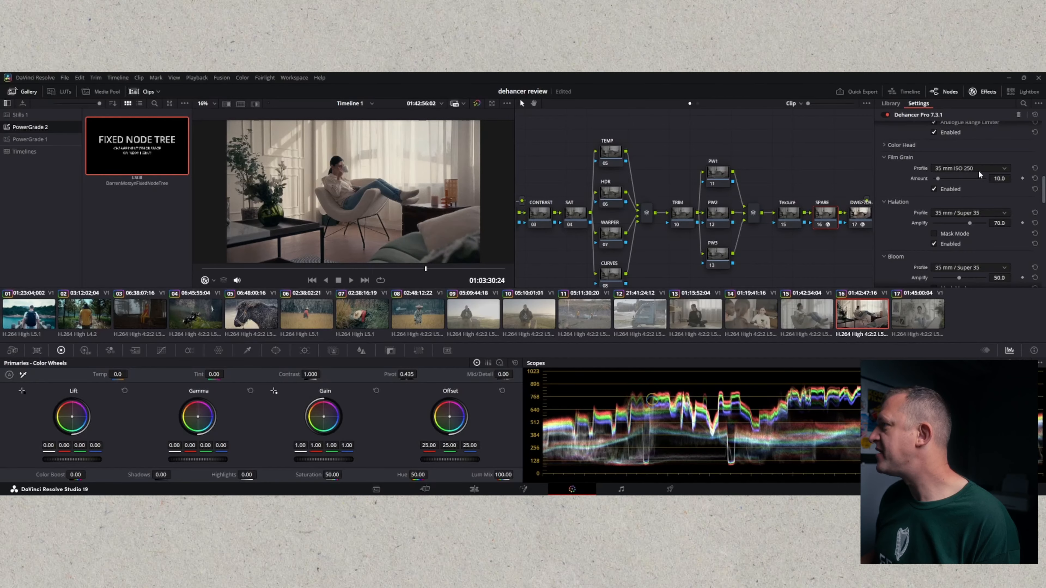
- Switch the Film Grain profile from 35 mm ISO 250 to 65 mm ISO 500
{"action": "left_click", "coordinate": [1006, 170]}
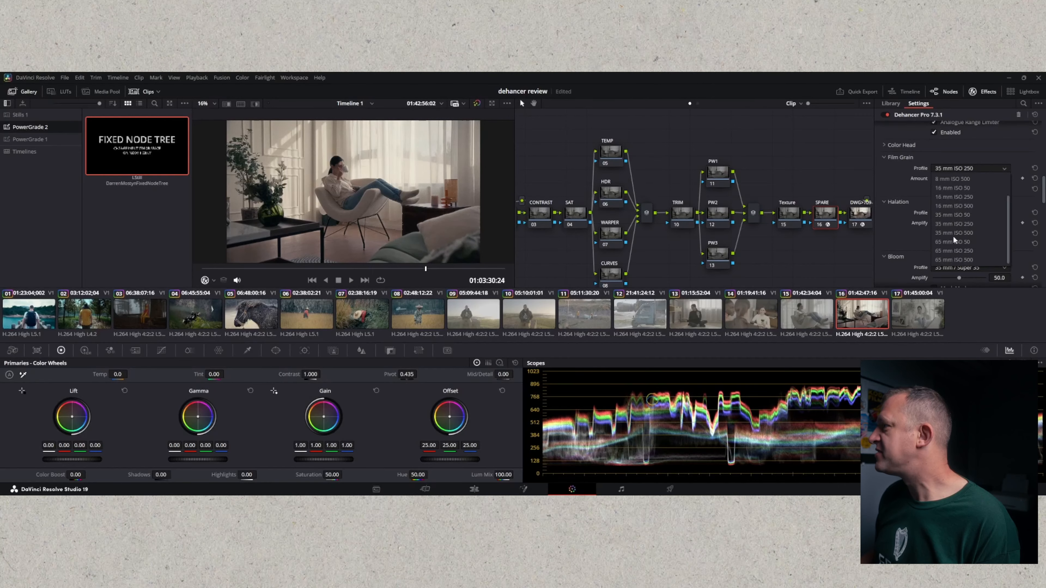
{"action": "left_click", "coordinate": [950, 257]}
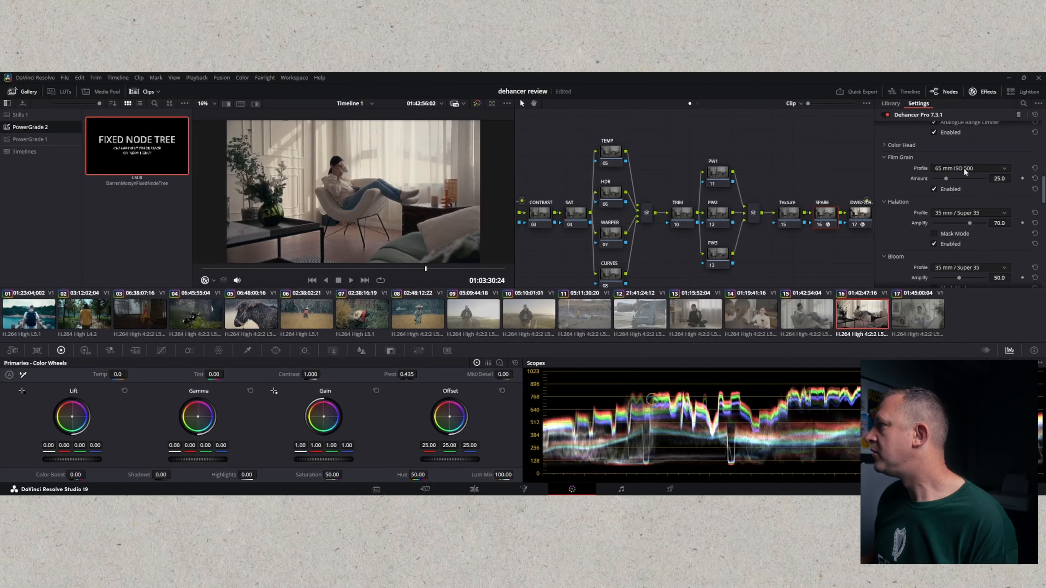
- Set the Film Grain amount to 10.1, play the clip, and compare the image with Film Grain off and on
{"action": "left_click_drag", "start_coordinate": [946, 178], "coordinate": [942, 179]}
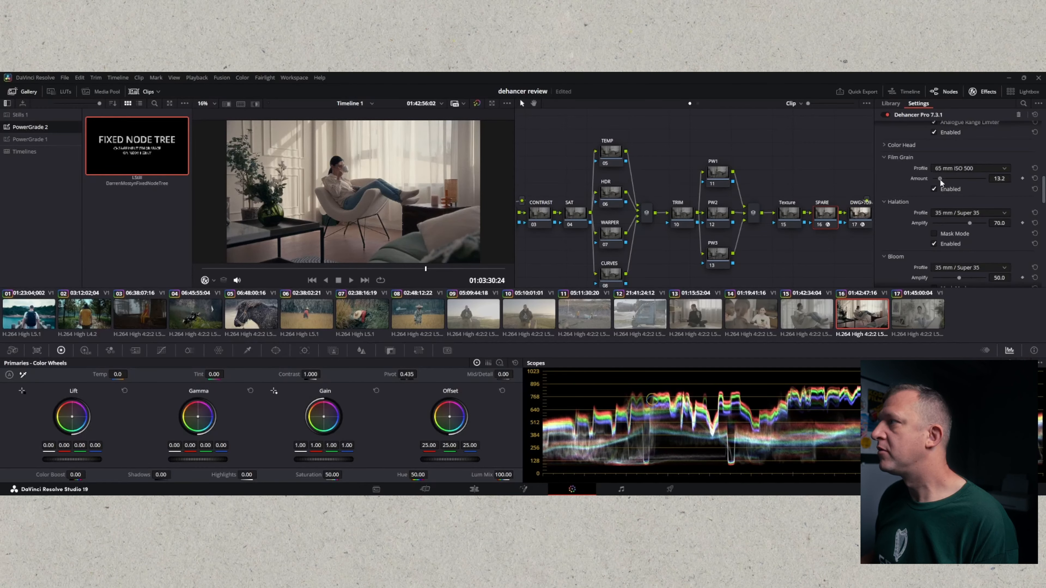
{"action": "key", "text": "space"}
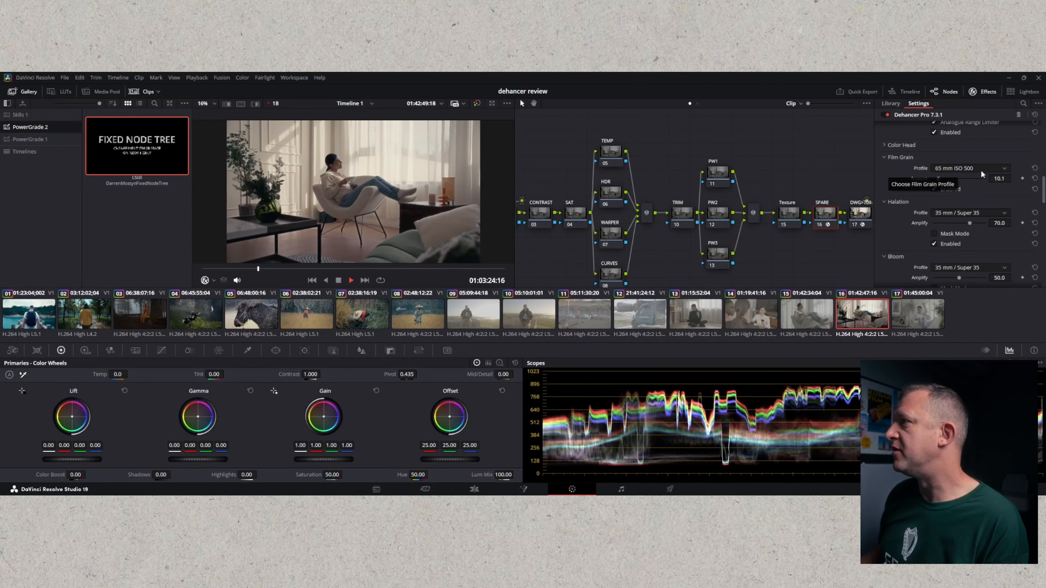
{"action": "key", "text": "space"}
{"action": "left_click", "coordinate": [934, 189]}
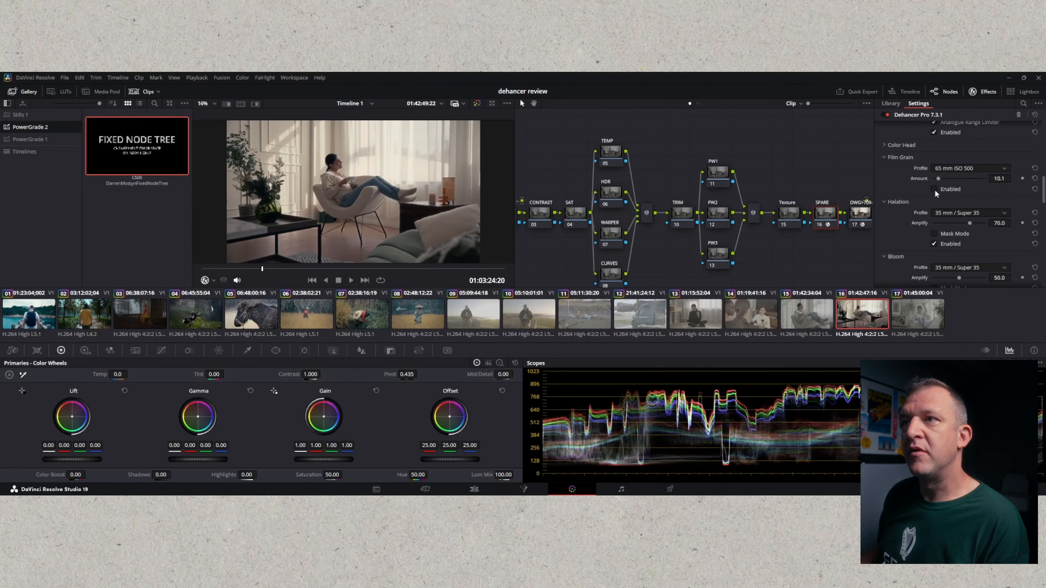
{"action": "left_click", "coordinate": [934, 189]}
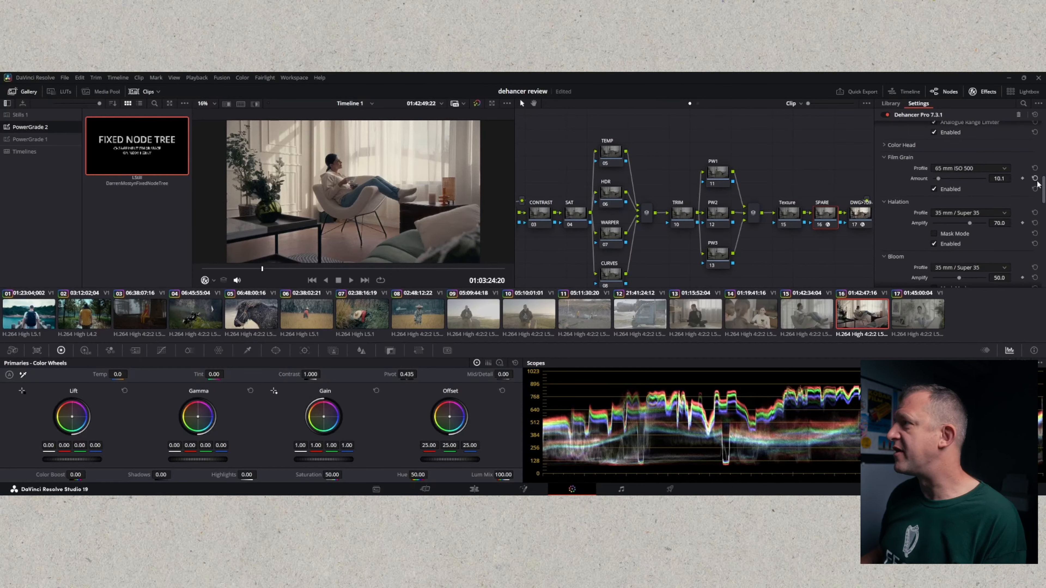
- Expand the Film Developer settings in Dehancer and set the Color Boost to 16.3
{"action": "scroll", "coordinate": [982, 162], "scroll_direction": "up", "scroll_amount": 3}
{"action": "scroll", "coordinate": [982, 161], "scroll_direction": "up", "scroll_amount": 3}
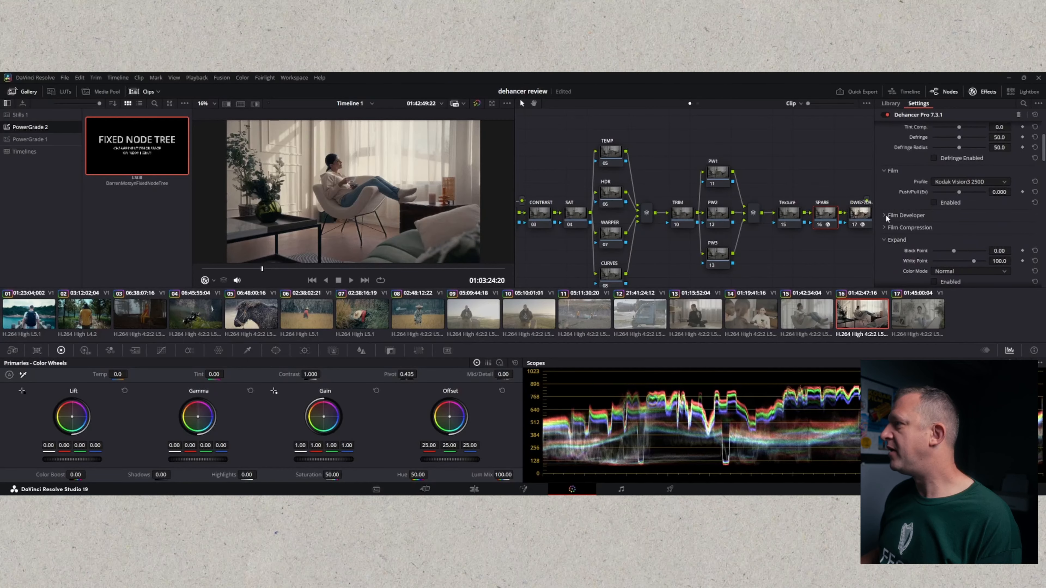
{"action": "left_click", "coordinate": [886, 215]}
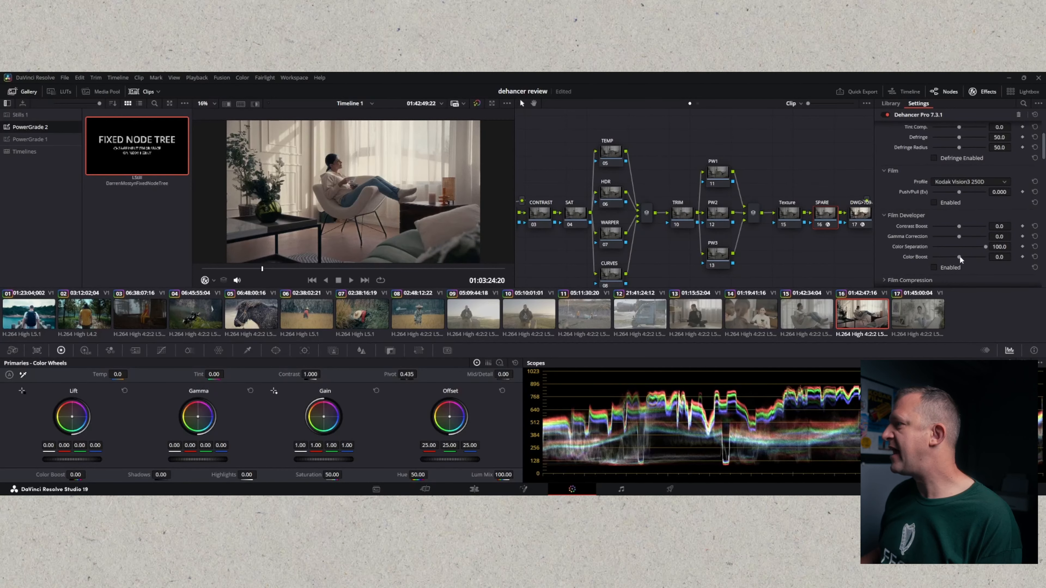
{"action": "left_click_drag", "start_coordinate": [962, 256], "coordinate": [963, 255]}
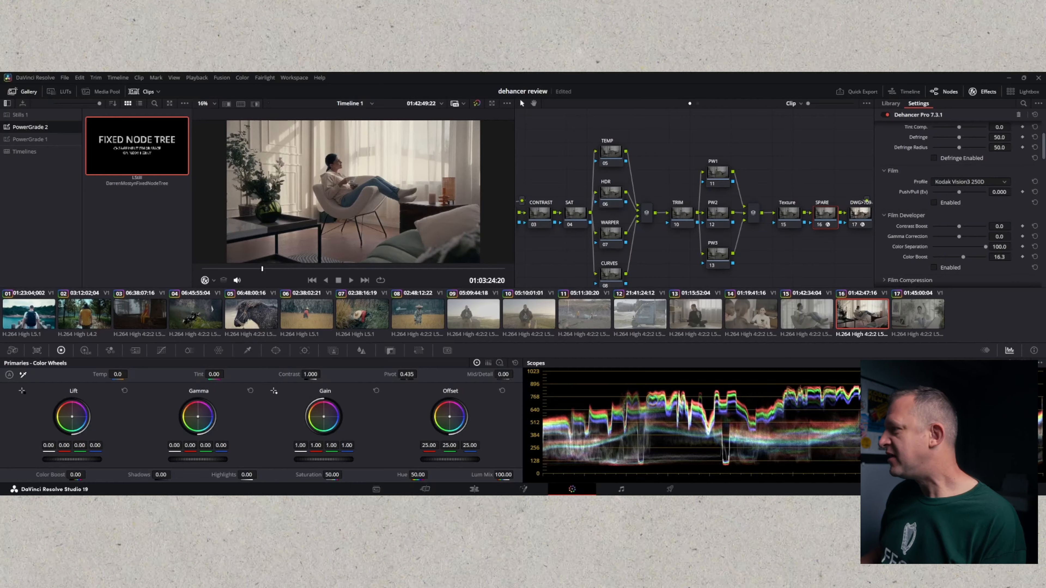
- Copy clip 16's grade to clips 17 and 15 and play each of them back
{"action": "left_click", "coordinate": [909, 324]}
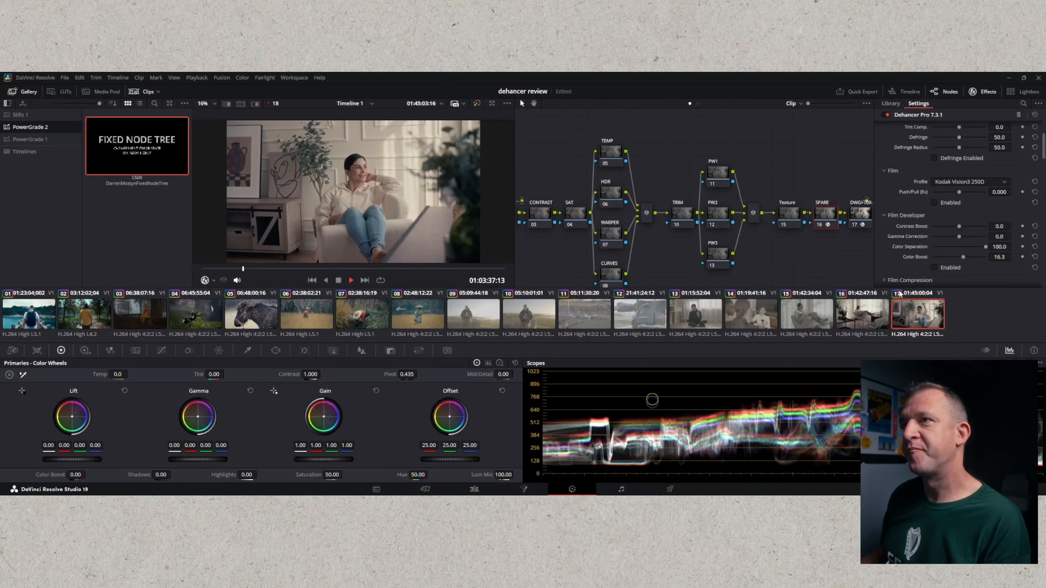
{"action": "key", "text": "space"}
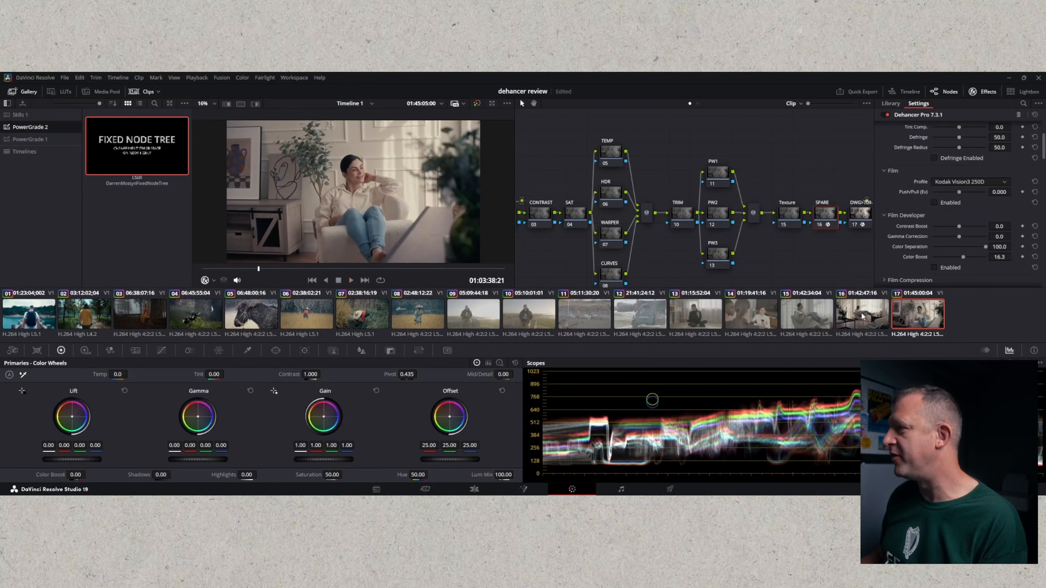
{"action": "left_click", "coordinate": [810, 316]}
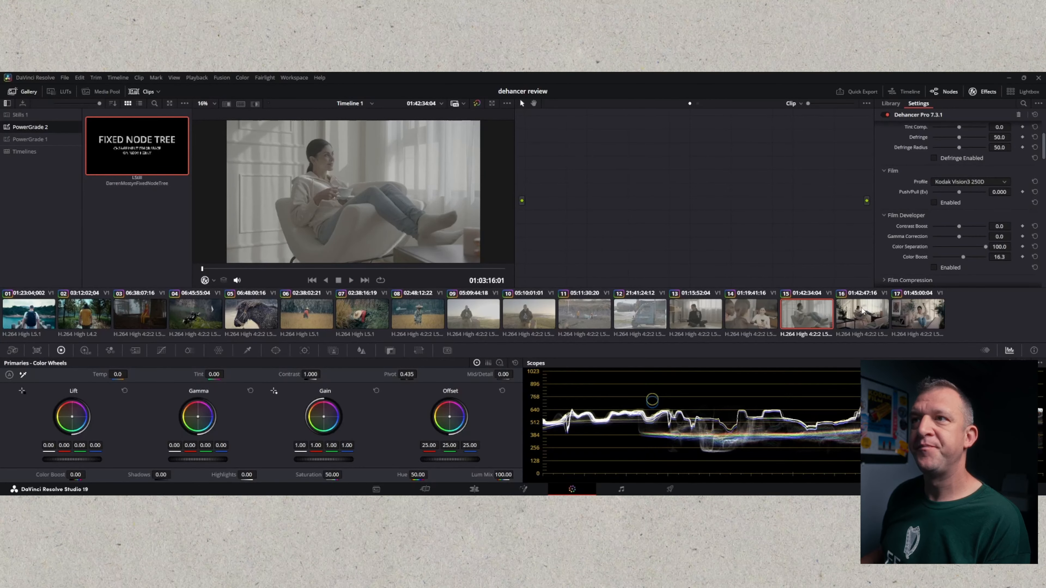
{"action": "key", "text": "space"}
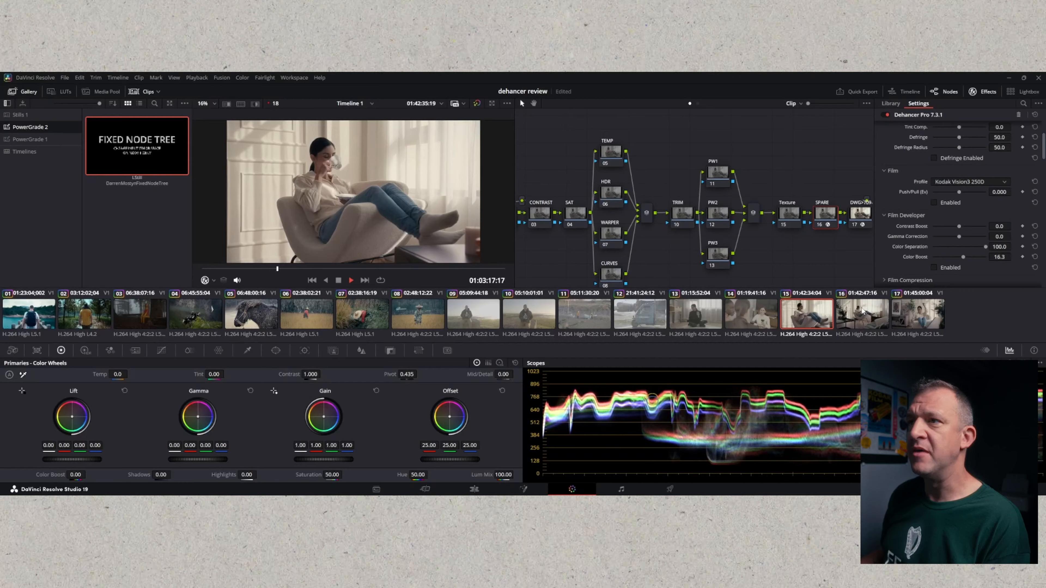
{"action": "key", "text": "space"}
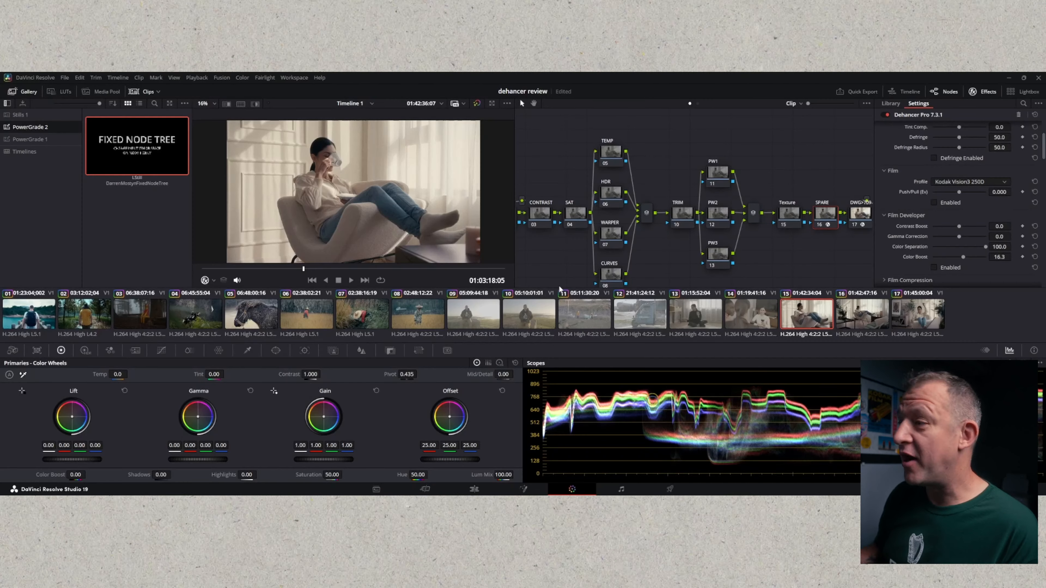
- Apply clip 15's grade to clip 14, the shot of people holding wine glasses, and view its first frame
{"action": "left_click", "coordinate": [755, 315]}
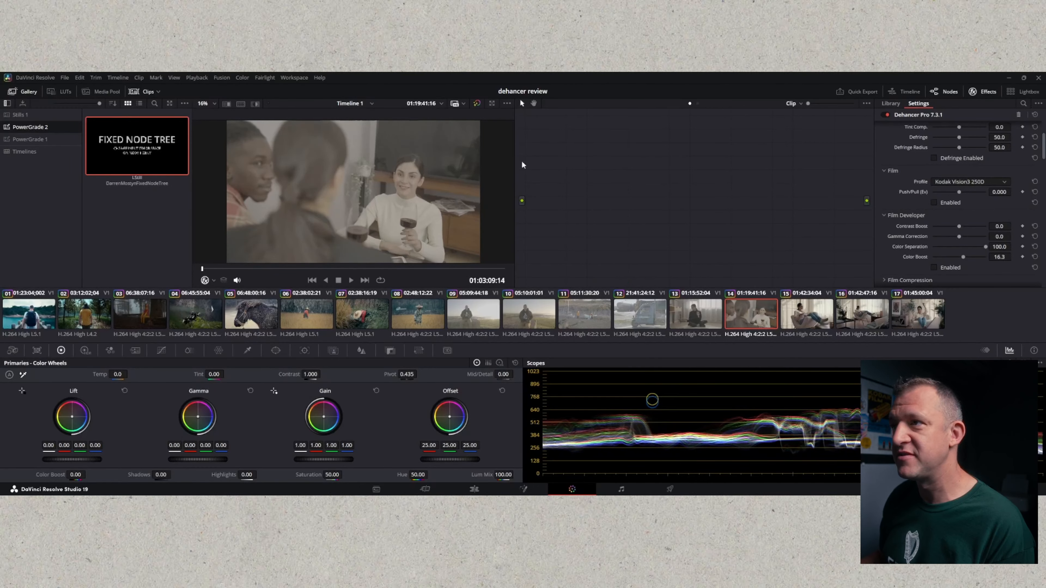
{"action": "middle_click", "coordinate": [806, 316]}
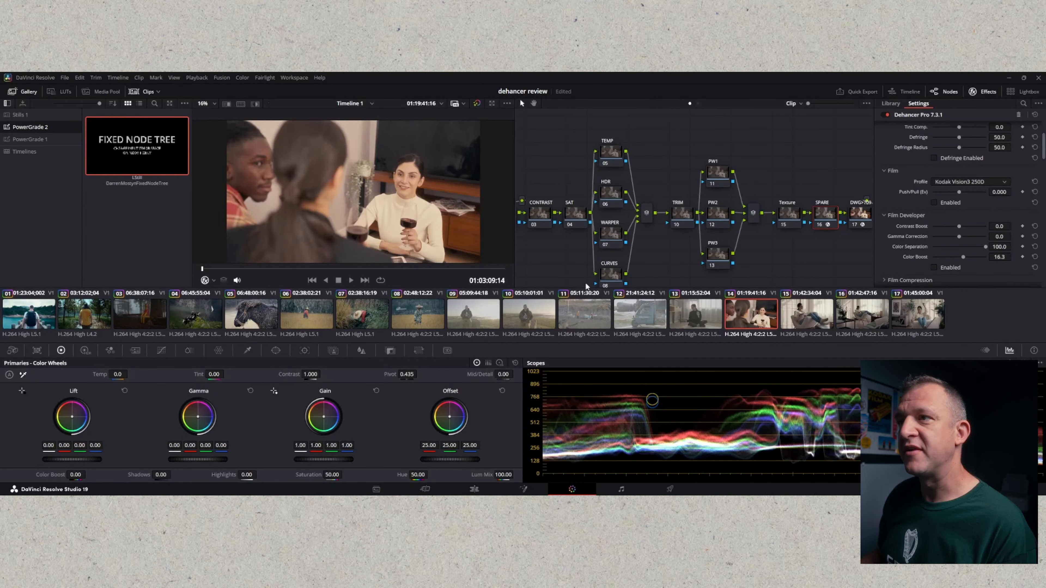
{"action": "mouse_move", "coordinate": [202, 269]}
{"action": "left_mouse_down"}
{"action": "mouse_move", "coordinate": [243, 272]}
{"action": "mouse_move", "coordinate": [199, 275]}
{"action": "left_mouse_up"}
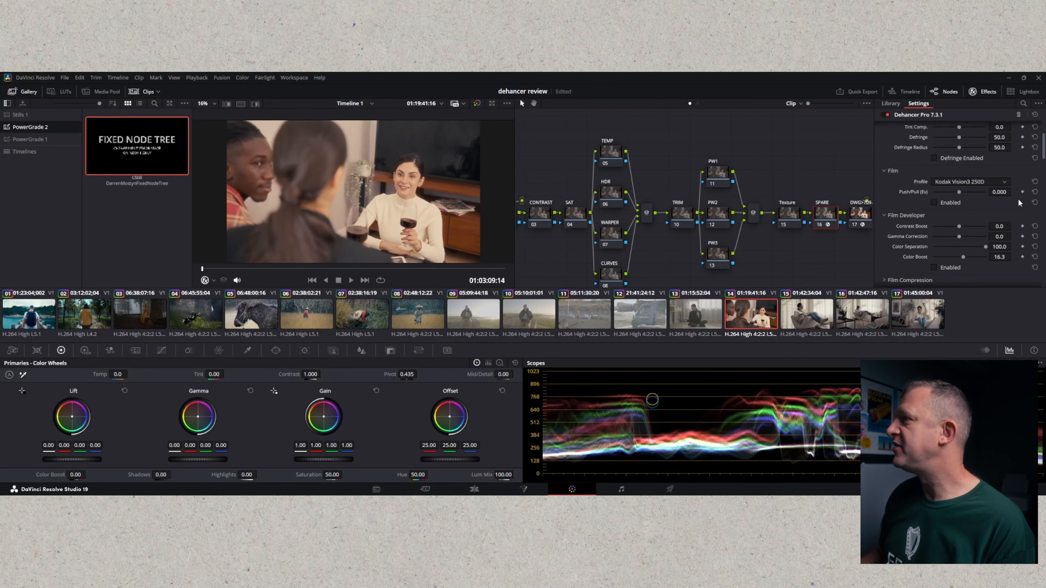
- Enable Dehancer's Film stage with the Kodak Portra 800 profile on clip 14 and disable its Print stage
{"action": "left_click", "coordinate": [1005, 180]}
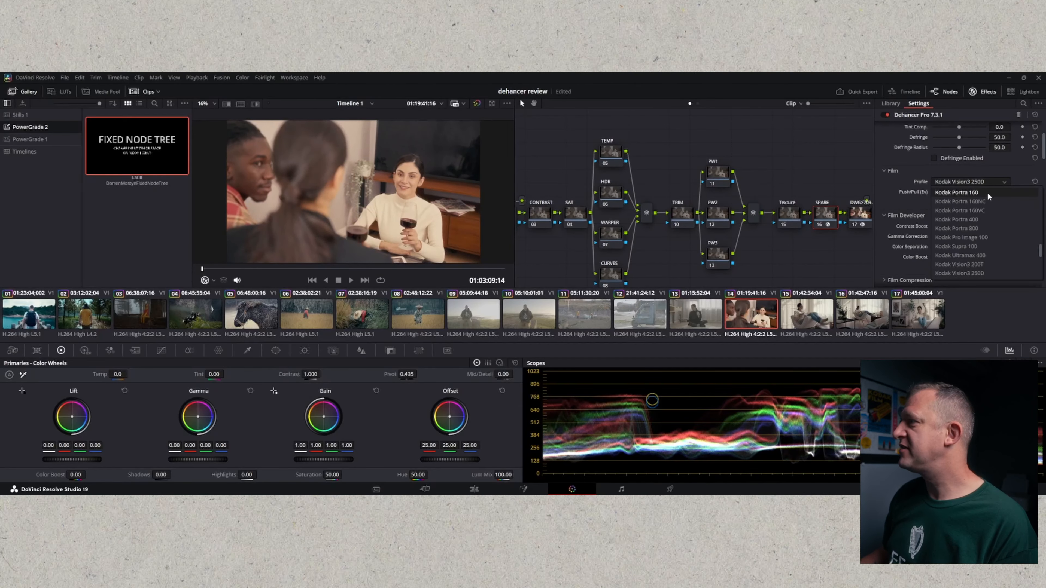
{"action": "left_click", "coordinate": [976, 228]}
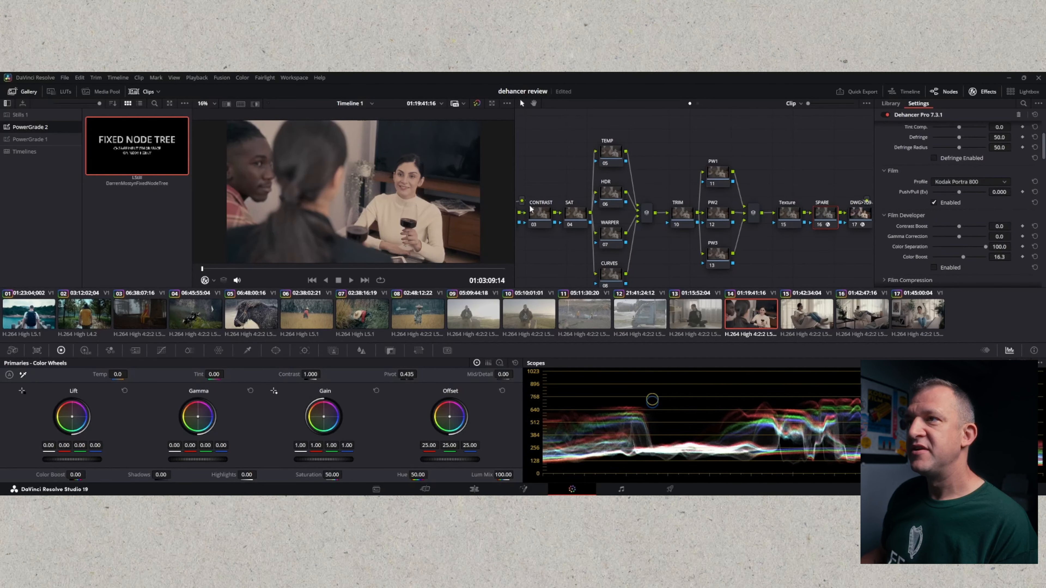
{"action": "scroll", "coordinate": [991, 235], "scroll_direction": "down", "scroll_amount": 5}
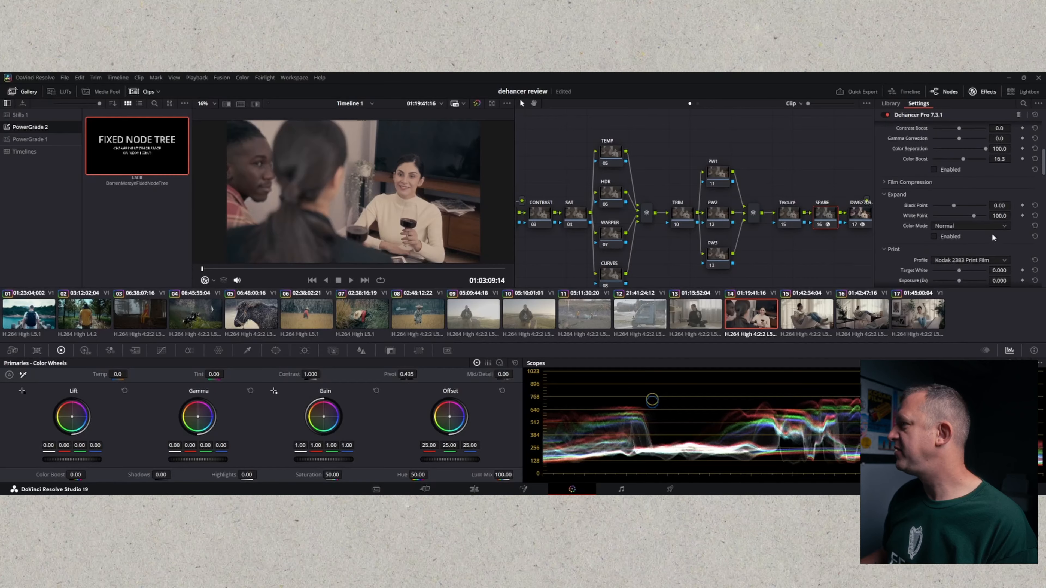
{"action": "left_click", "coordinate": [933, 258]}
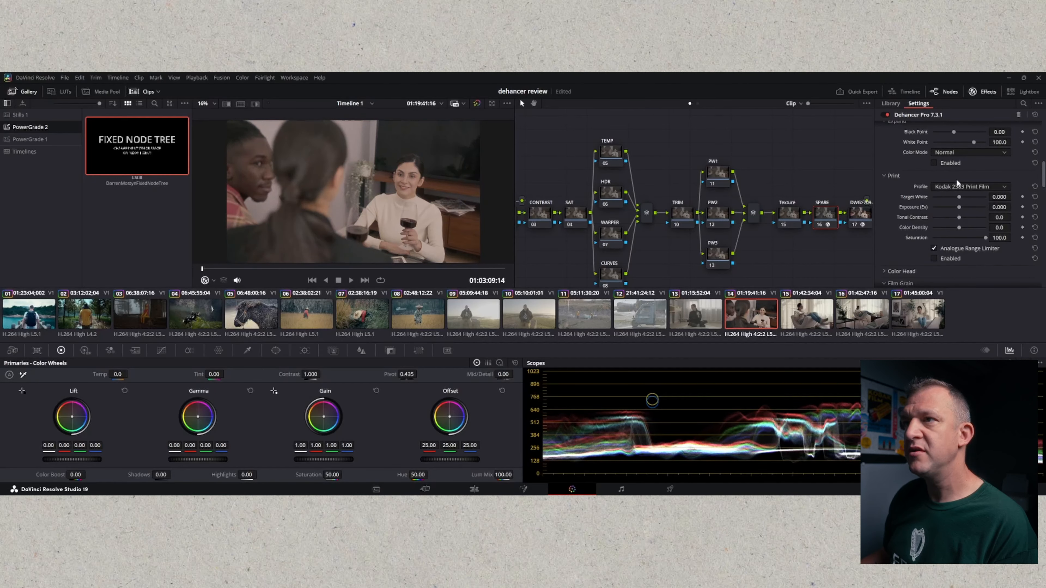
{"action": "scroll", "coordinate": [895, 156], "scroll_direction": "up", "scroll_amount": 5}
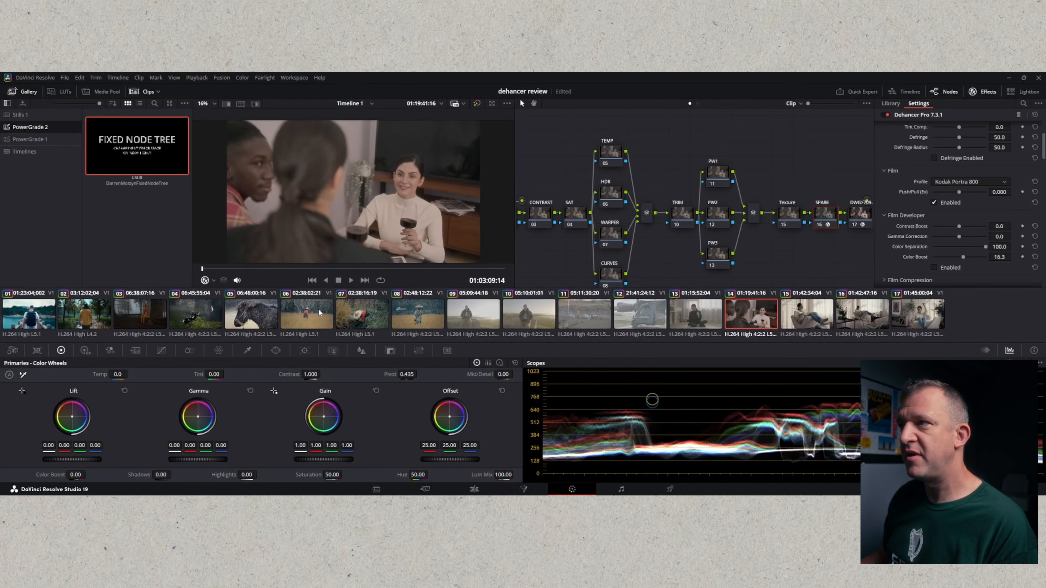
- Raise the SAT node's saturation to 61.80 and play clip 14 back
{"action": "left_click", "coordinate": [576, 213]}
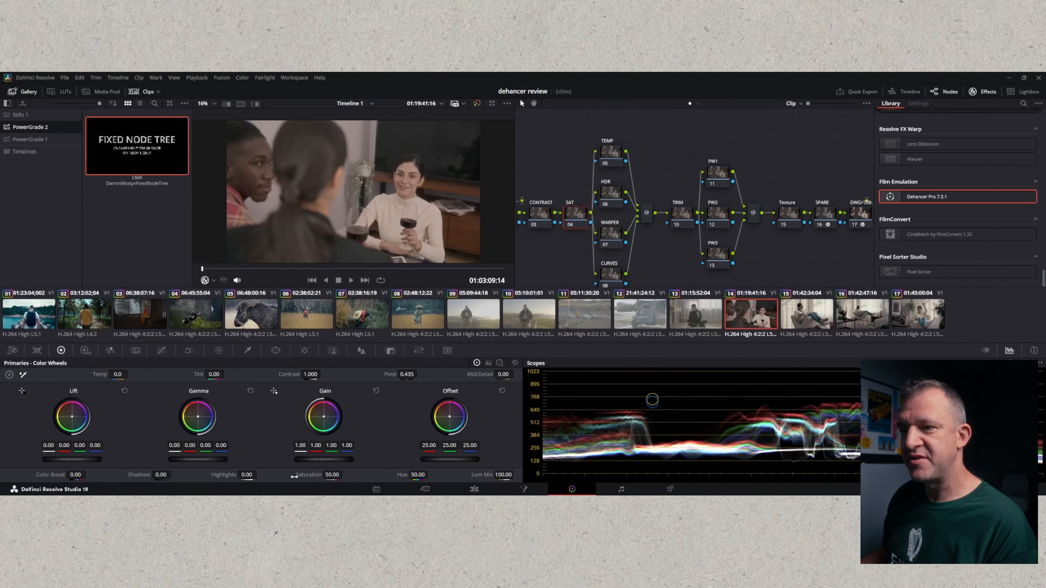
{"action": "left_click_drag", "start_coordinate": [294, 476], "coordinate": [354, 475]}
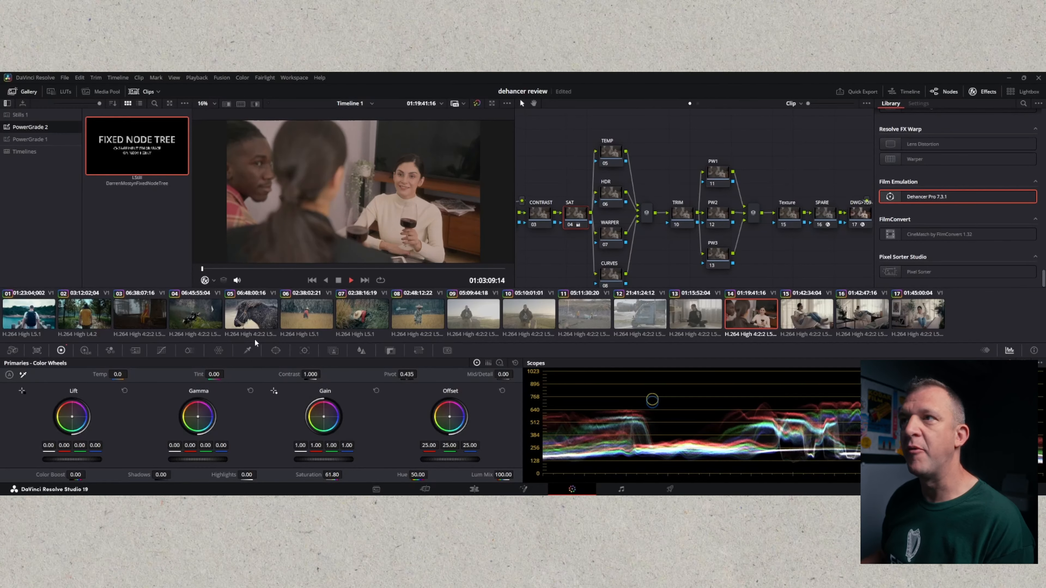
{"action": "key", "text": "space"}
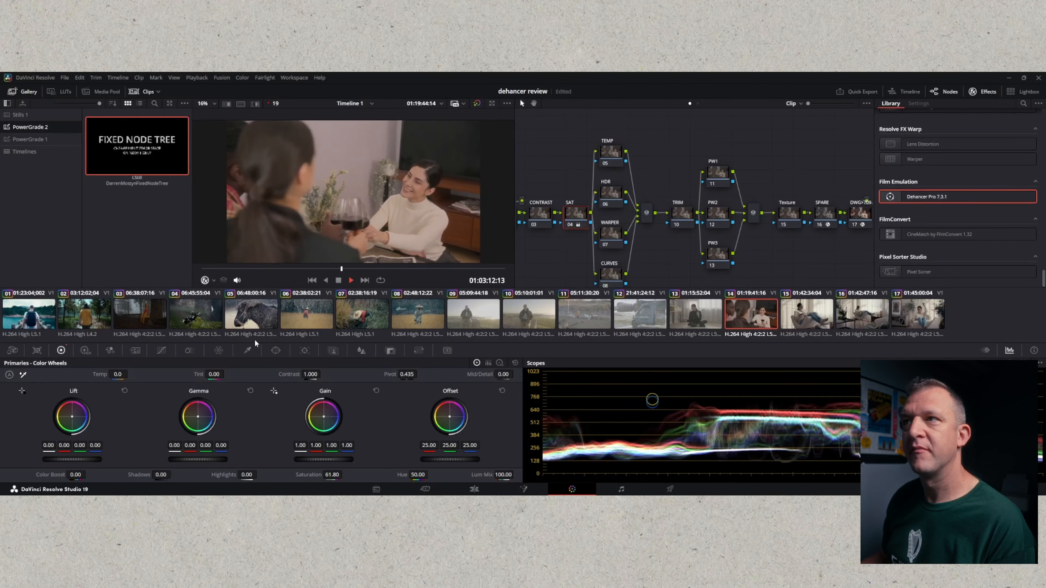
{"action": "key", "text": "space"}
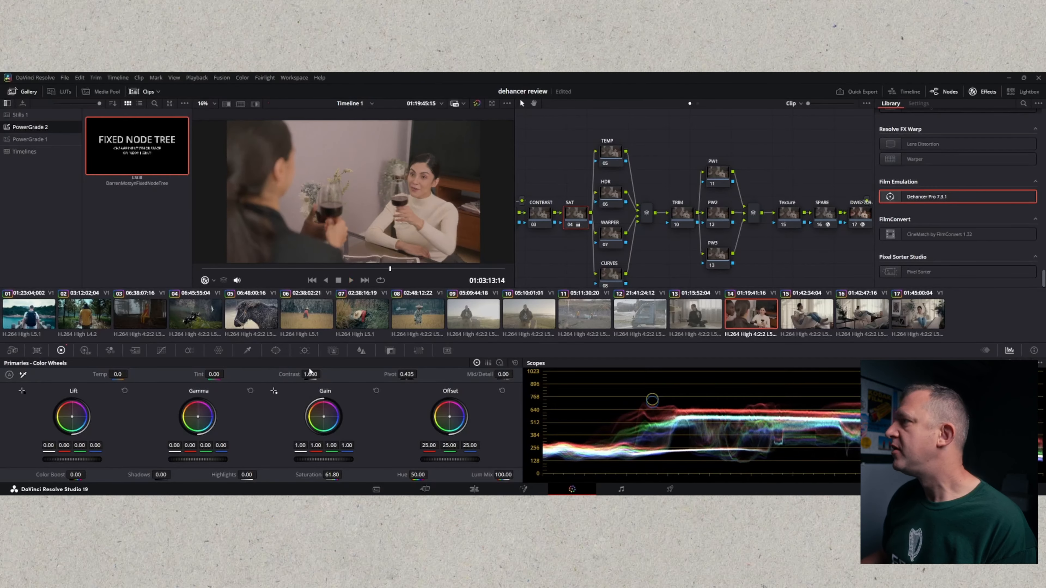
- Try the Fujicolor Print (Industrial) 100 and Fujicolor Pro 400H film profiles in the SPARE node's Dehancer effect
{"action": "left_click", "coordinate": [826, 216]}
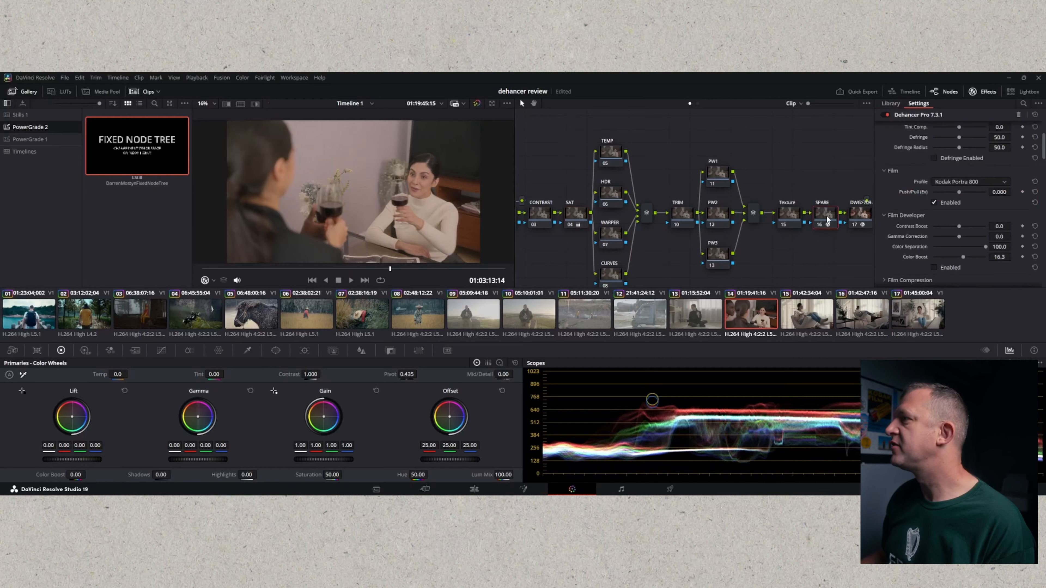
{"action": "left_click", "coordinate": [1005, 184]}
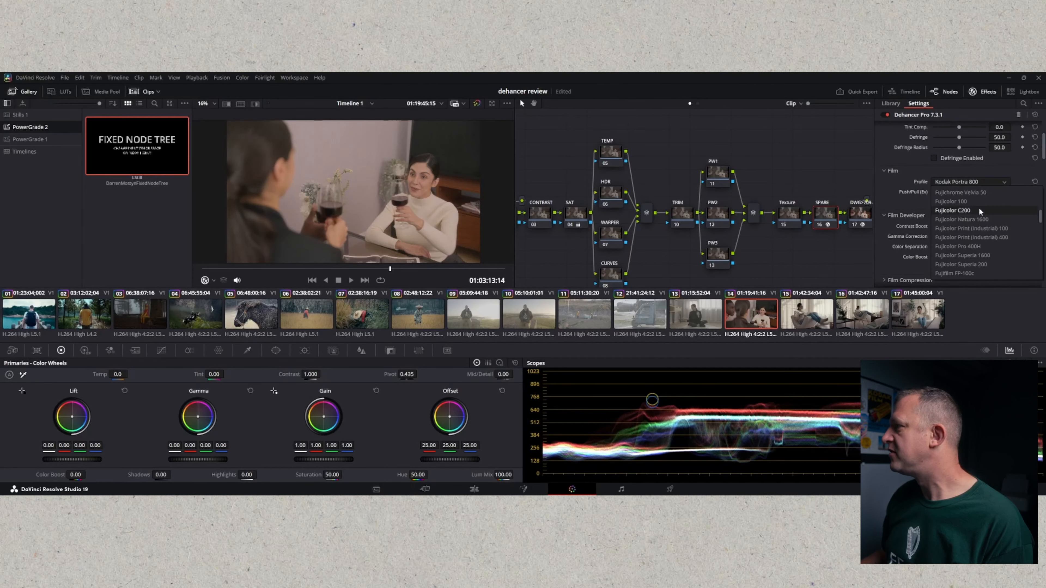
{"action": "left_click", "coordinate": [958, 229]}
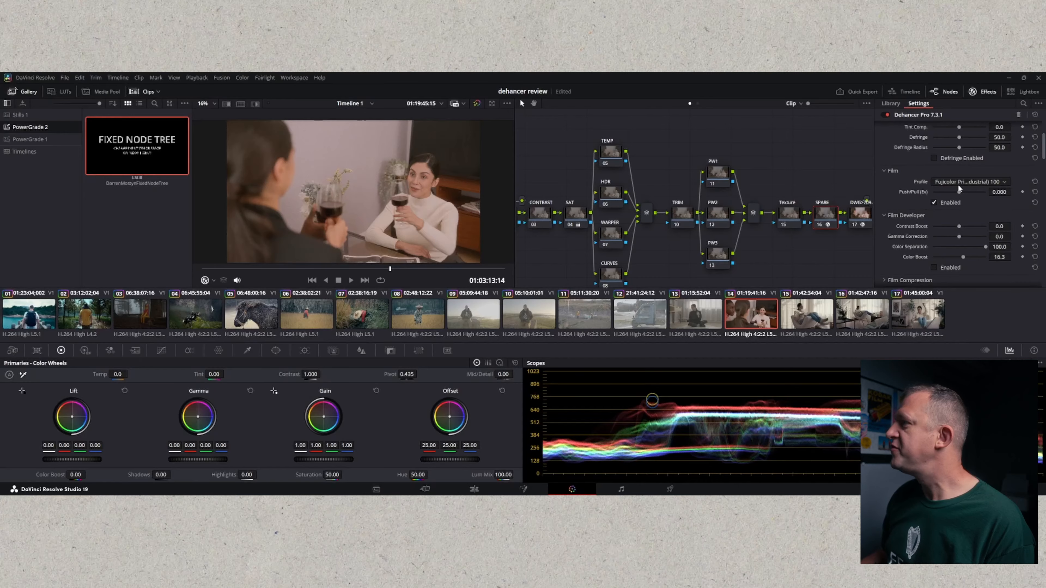
{"action": "left_click", "coordinate": [1005, 182]}
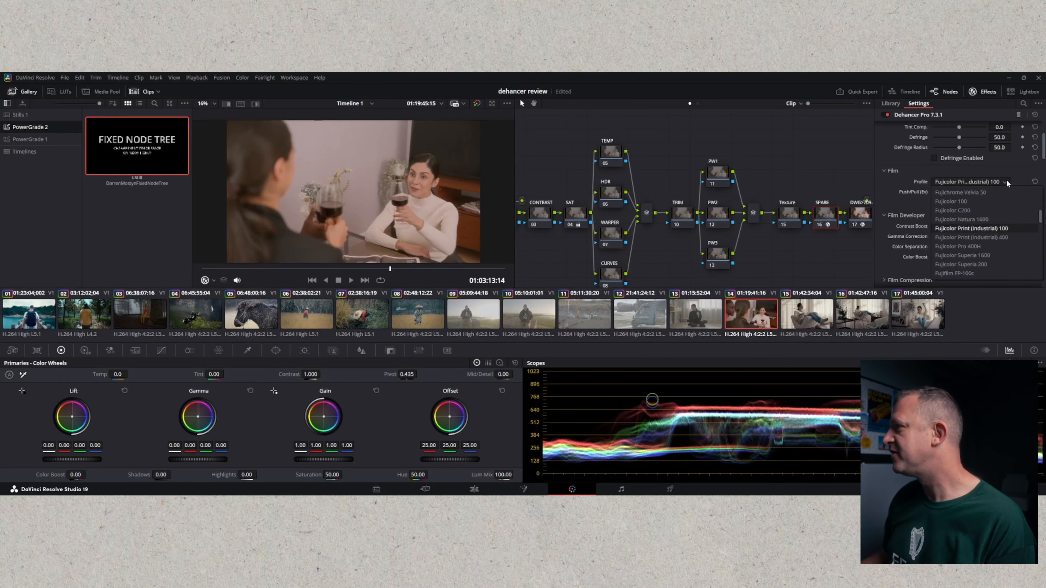
{"action": "left_click", "coordinate": [951, 246]}
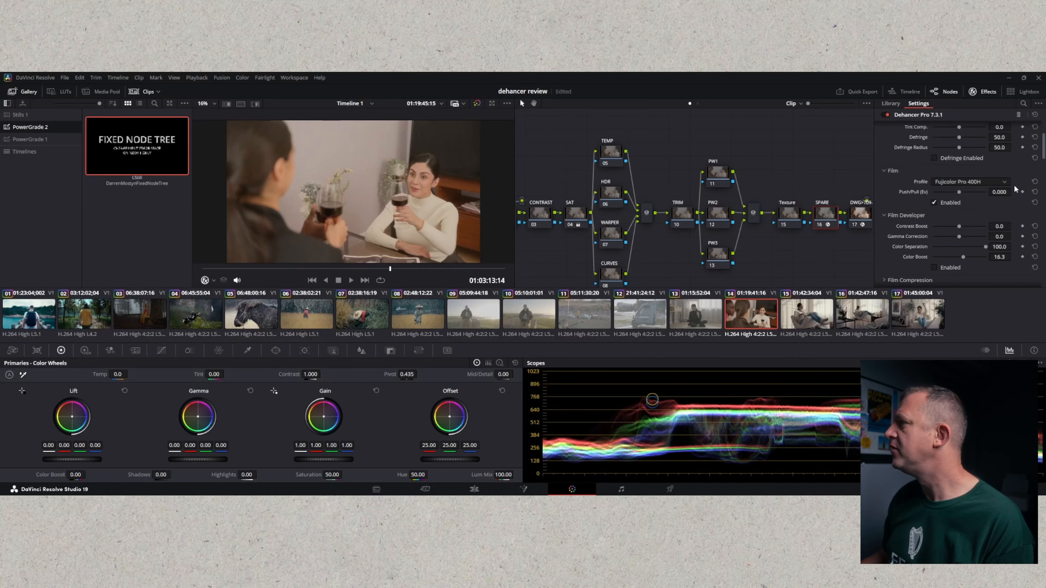
- Try the Cinestill 800T film profile in the SPARE node's Dehancer effect and switch it to Cinestill 50D
{"action": "left_click", "coordinate": [971, 182]}
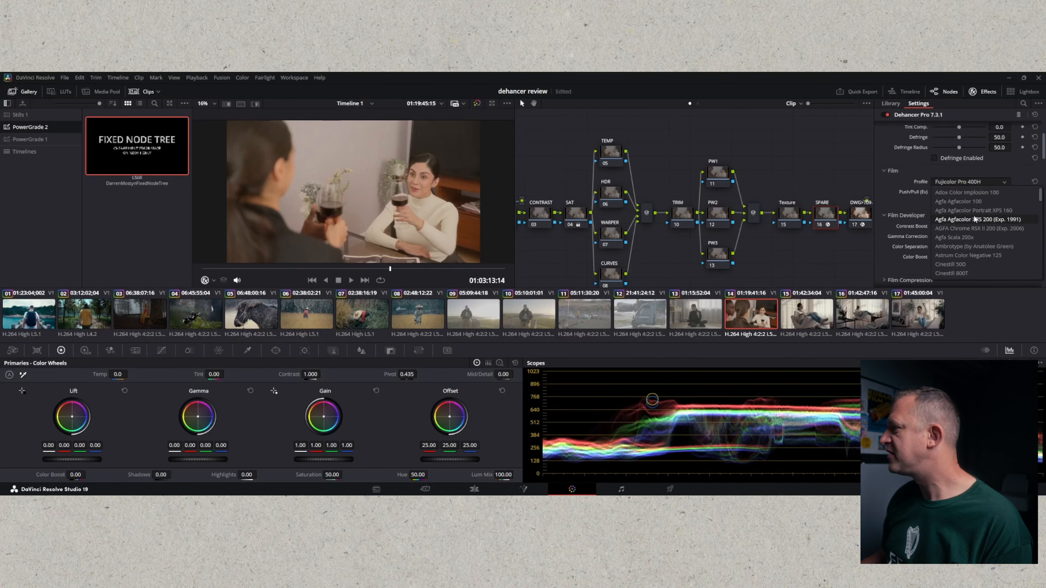
{"action": "scroll", "coordinate": [974, 245], "scroll_direction": "down", "scroll_amount": 2}
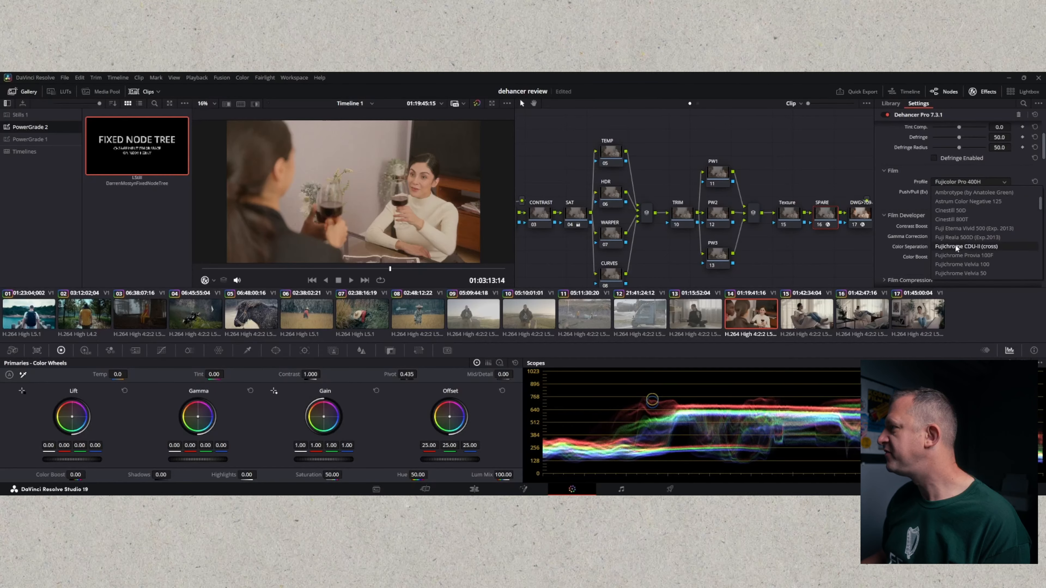
{"action": "left_click", "coordinate": [948, 219]}
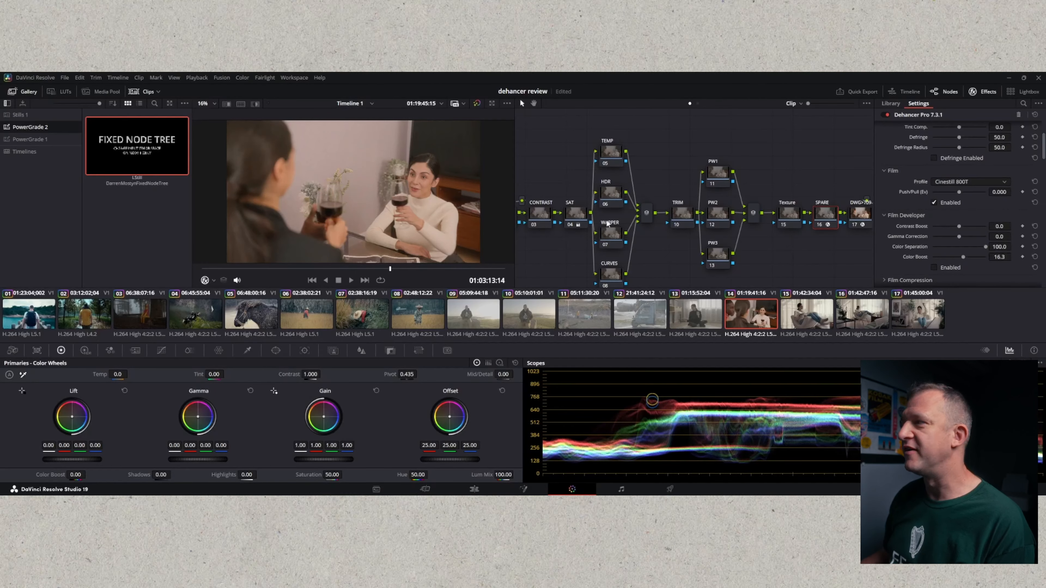
{"action": "scroll", "coordinate": [961, 229], "scroll_direction": "down", "scroll_amount": 1}
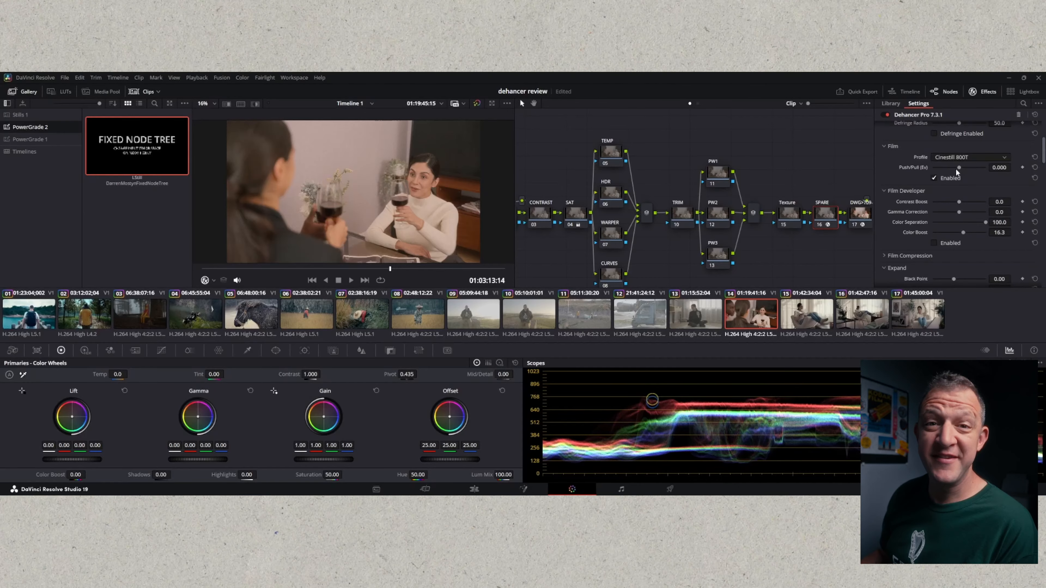
{"action": "left_click", "coordinate": [990, 157]}
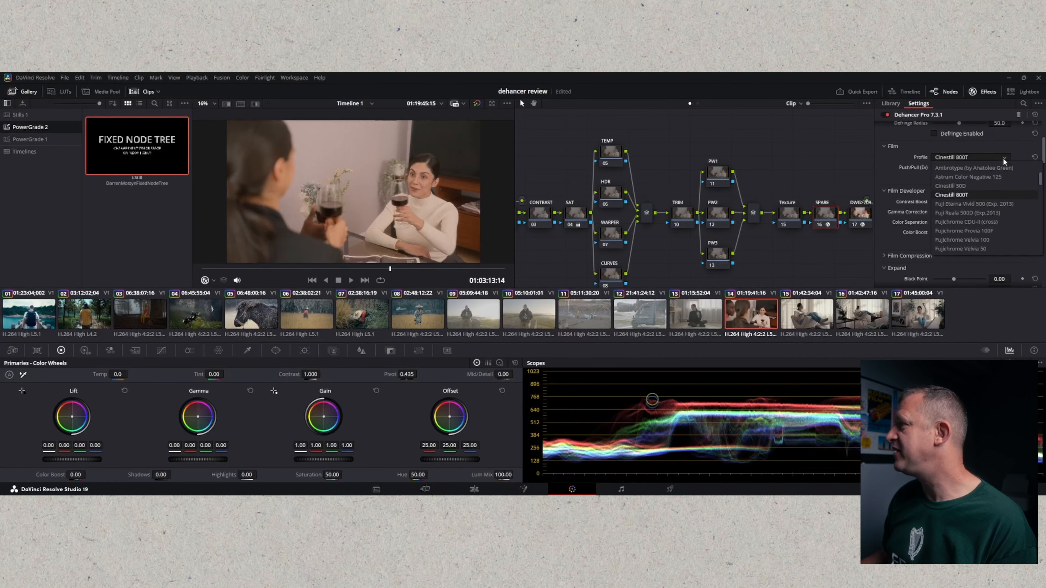
{"action": "left_click", "coordinate": [965, 184]}
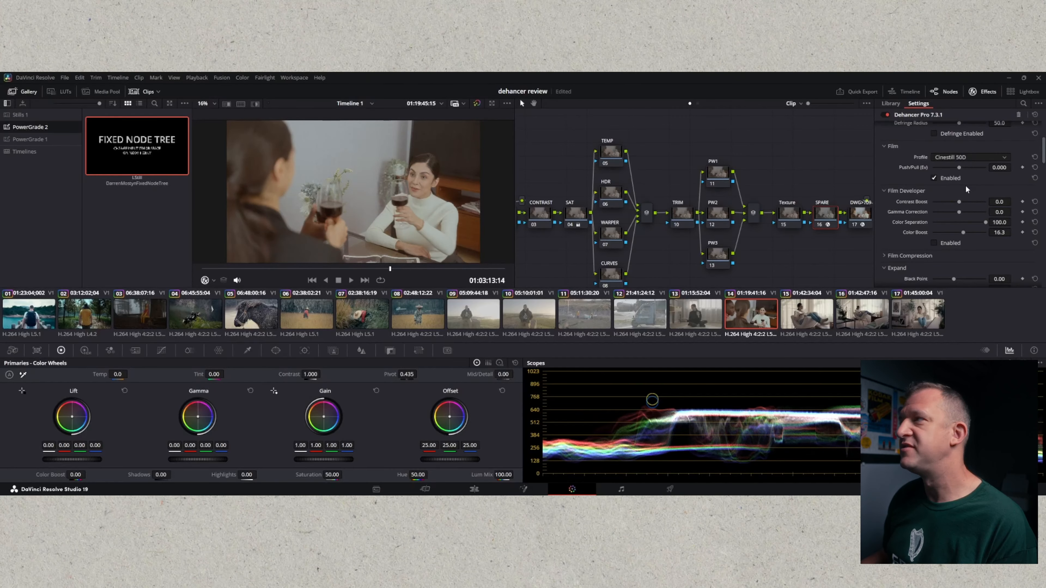
- Try the Cinestill 800T film profile, return to Cinestill 50D, and set Film Developer's Color Boost to 33.3
{"action": "left_click", "coordinate": [992, 158]}
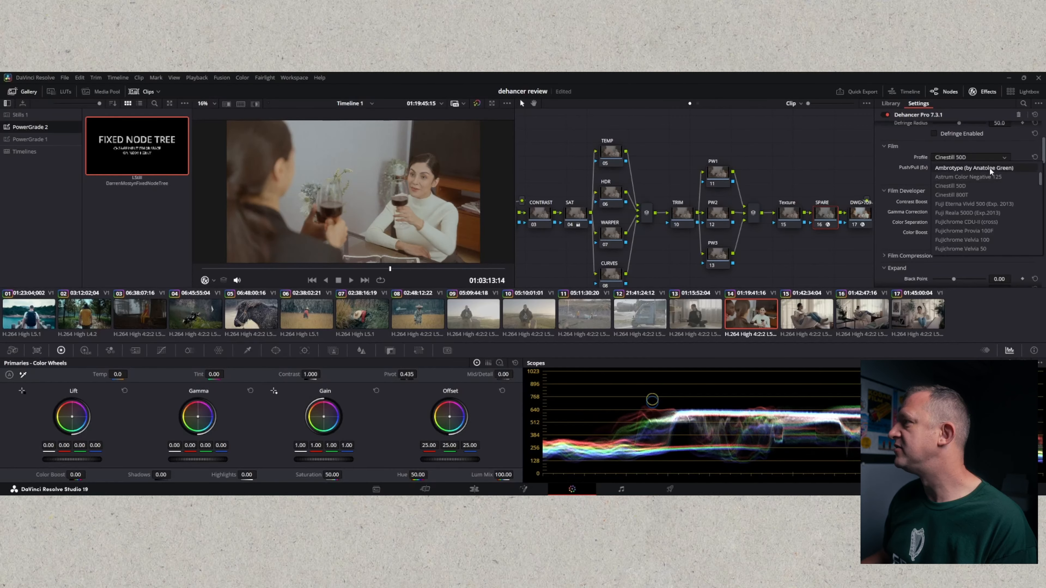
{"action": "left_click", "coordinate": [964, 195]}
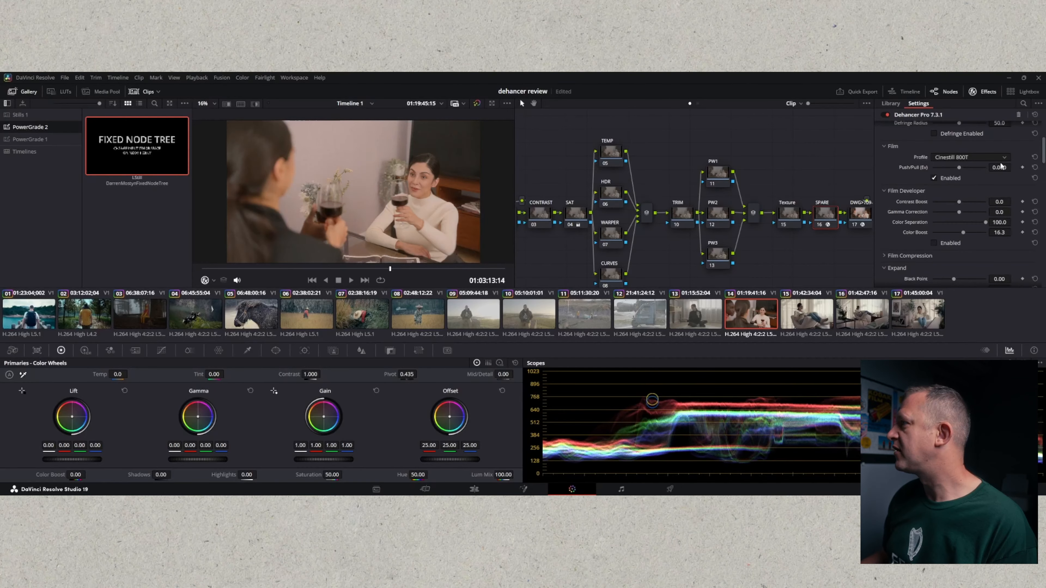
{"action": "left_click", "coordinate": [1005, 157]}
{"action": "left_click", "coordinate": [965, 182]}
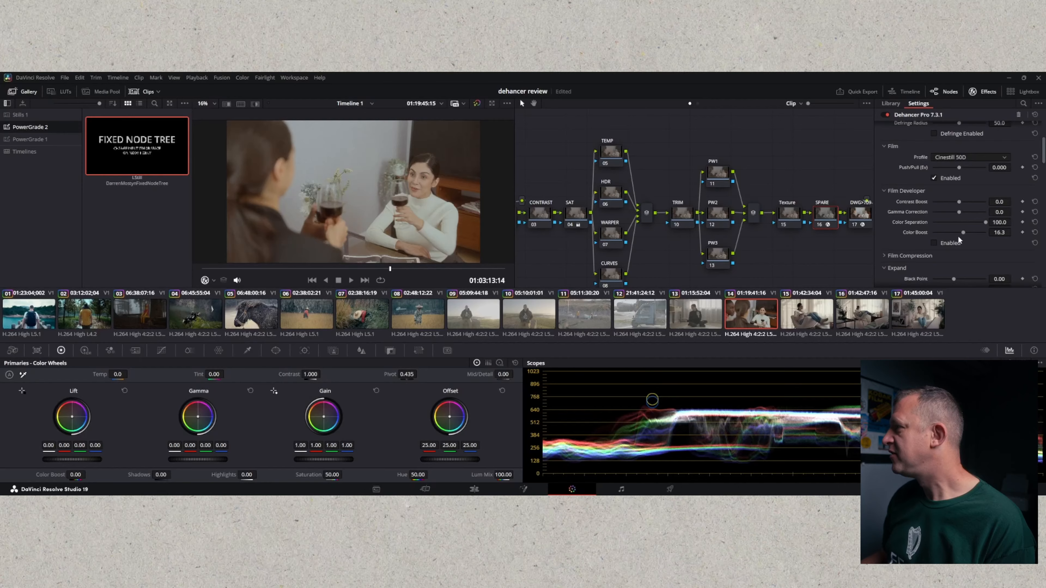
{"action": "left_click_drag", "start_coordinate": [962, 231], "coordinate": [964, 232]}
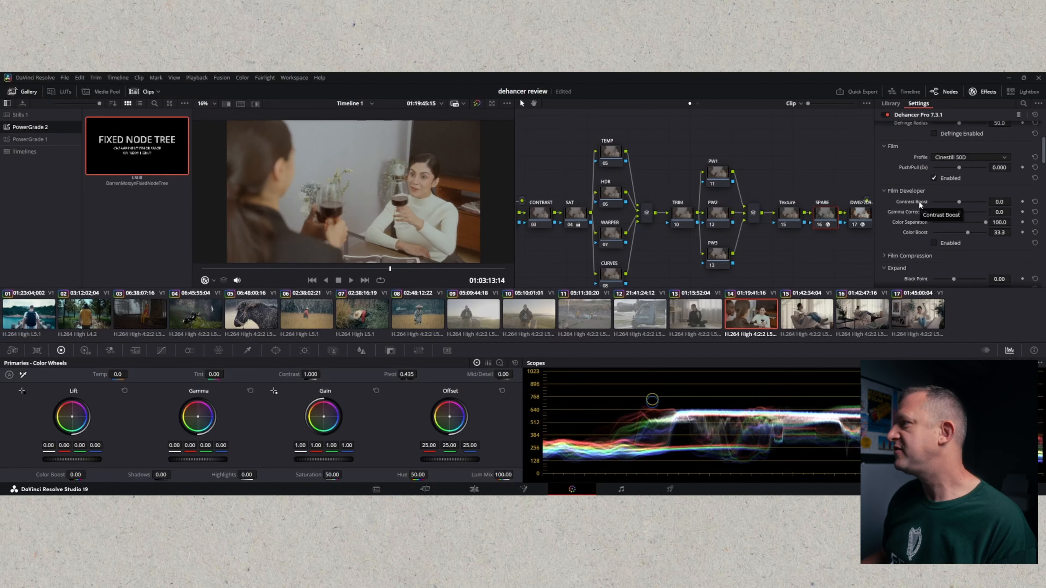
- Enable Dehancer's Print stage on clip 14 and try the Cineon Film Log and Fujifilm 3513 print profiles
{"action": "scroll", "coordinate": [939, 230], "scroll_direction": "down", "scroll_amount": 5}
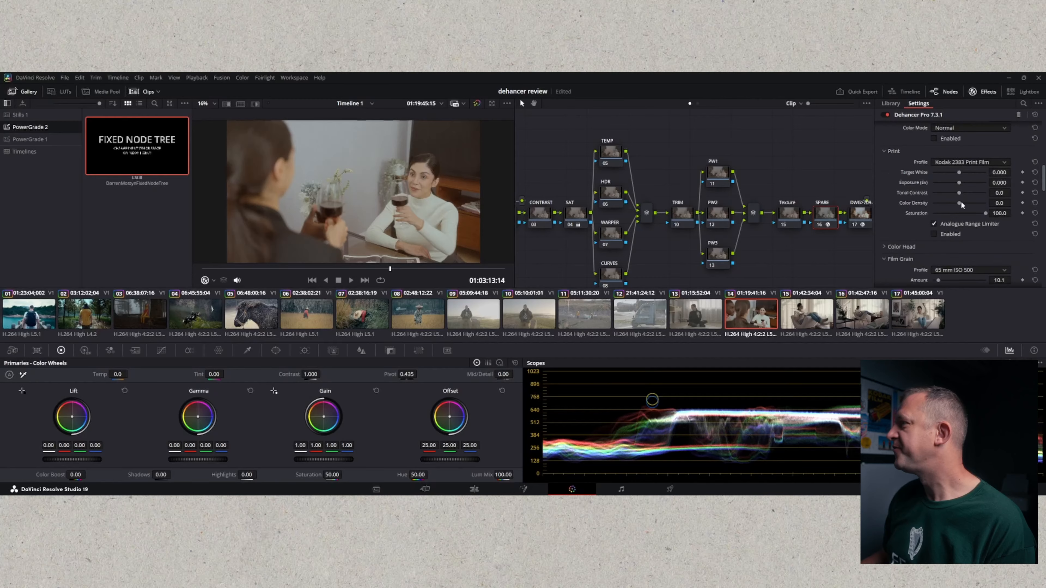
{"action": "left_click", "coordinate": [1004, 163]}
{"action": "left_click", "coordinate": [1005, 164]}
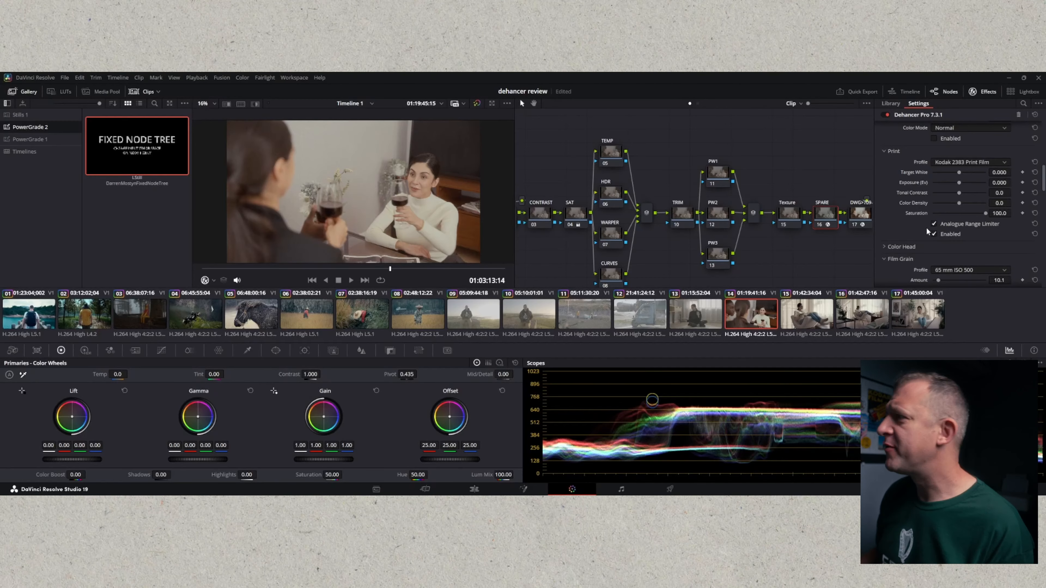
{"action": "left_click", "coordinate": [1005, 163]}
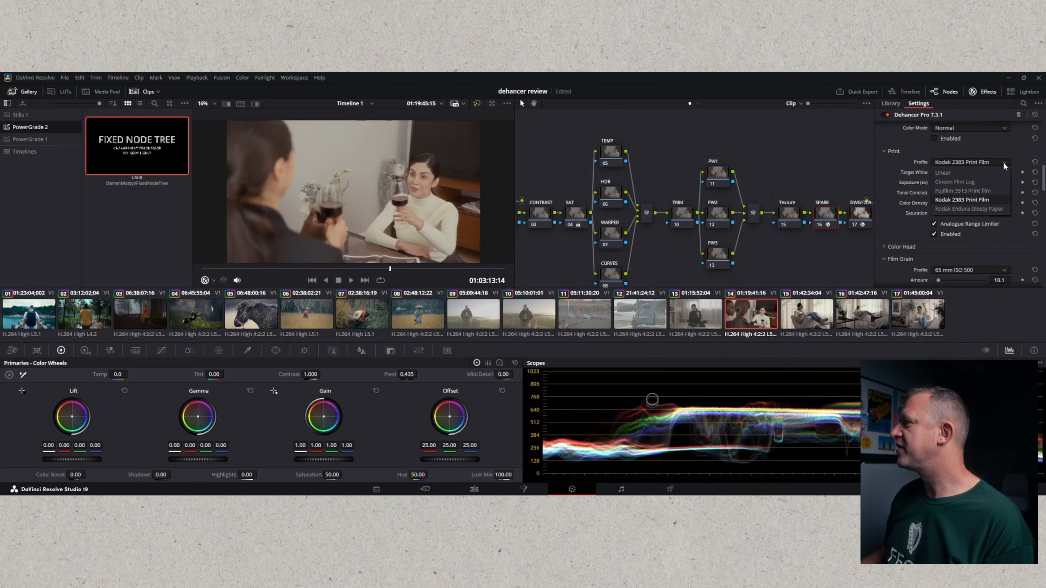
{"action": "left_click", "coordinate": [952, 182]}
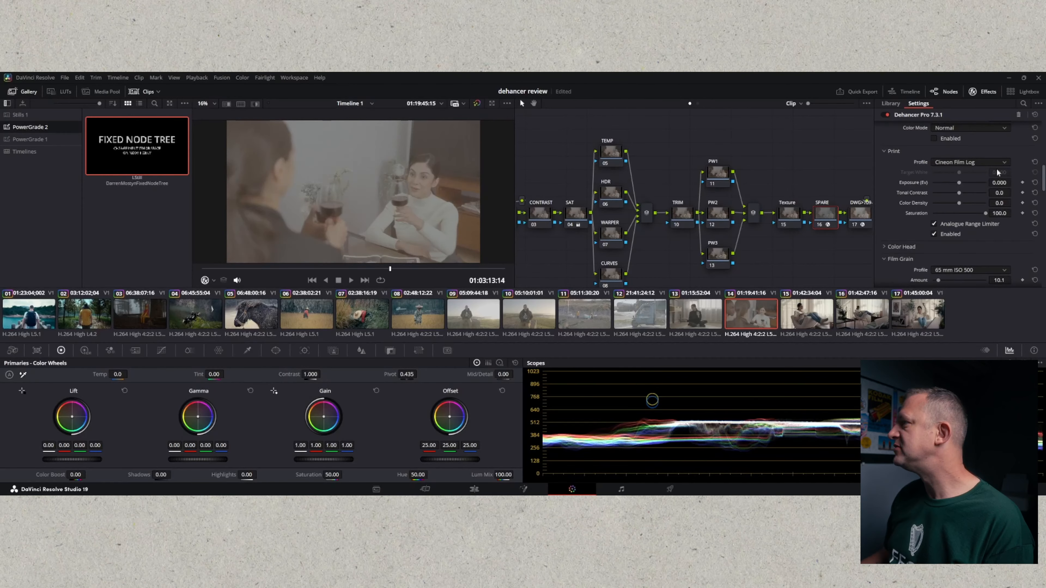
{"action": "left_click", "coordinate": [1005, 163]}
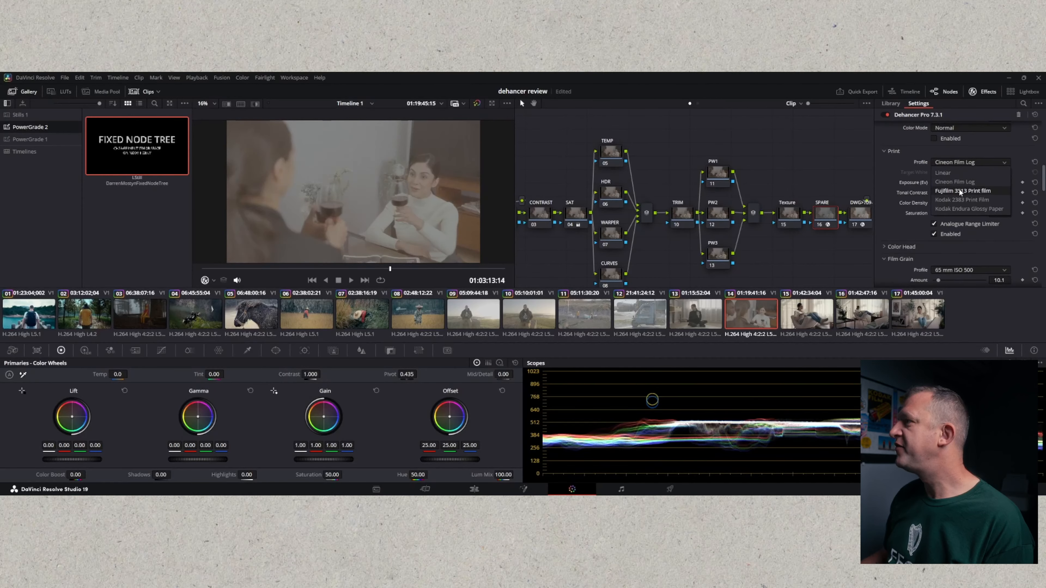
{"action": "left_click", "coordinate": [944, 191]}
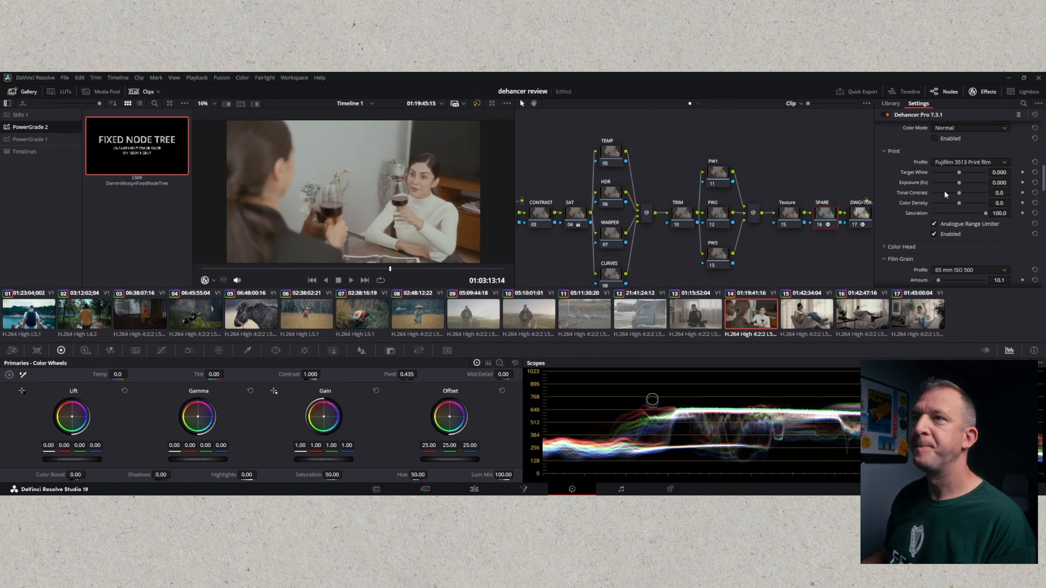
- Compare the Kodak 2383, Fujifilm 3513 and Kodak Endura Glossy Paper print profiles, settle on Kodak 2383, and toggle the Print stage off and on
{"action": "left_click", "coordinate": [1005, 162]}
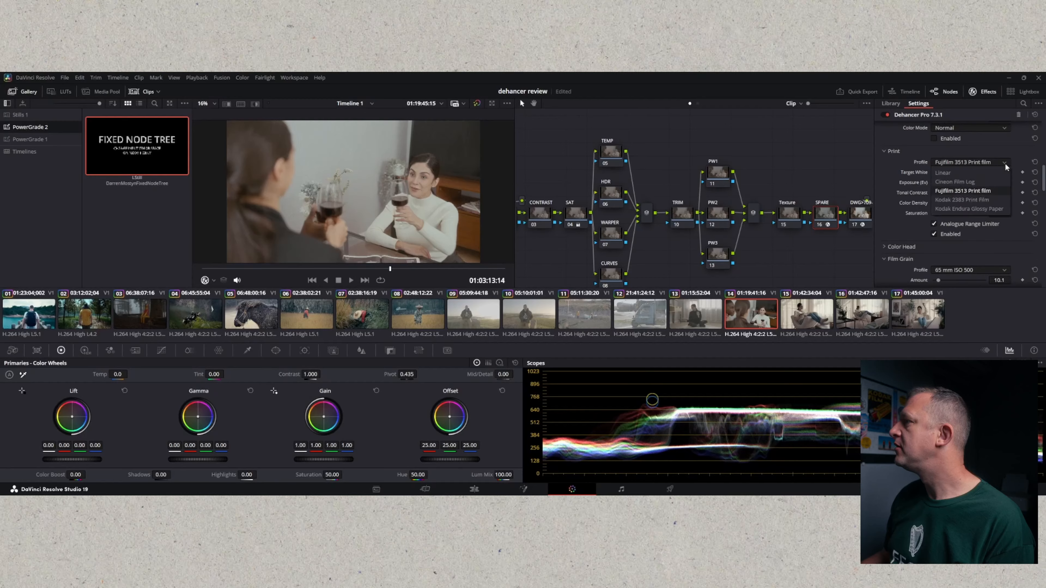
{"action": "left_click", "coordinate": [968, 199]}
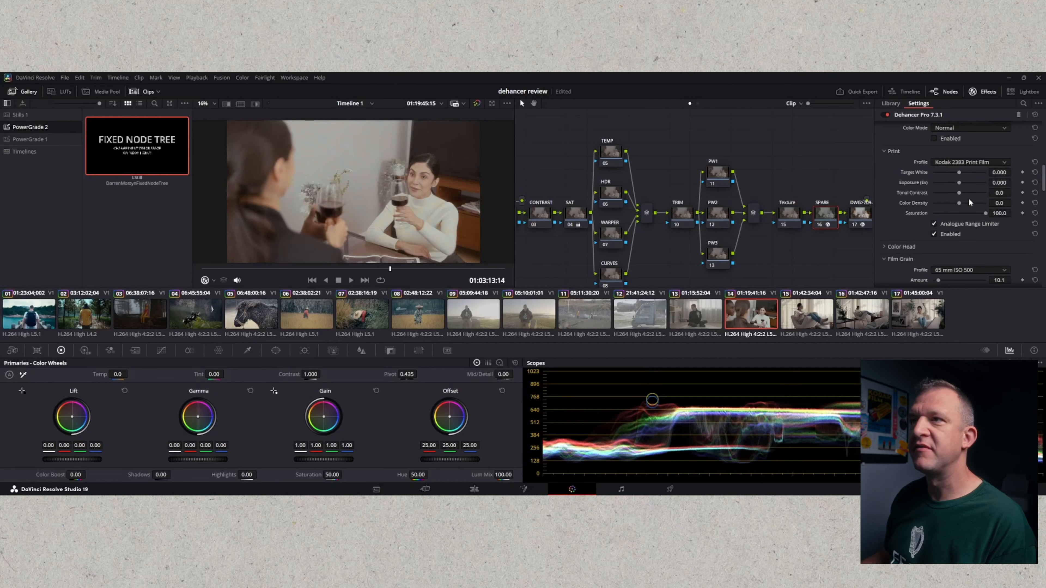
{"action": "left_click", "coordinate": [1007, 161]}
{"action": "left_click", "coordinate": [983, 189]}
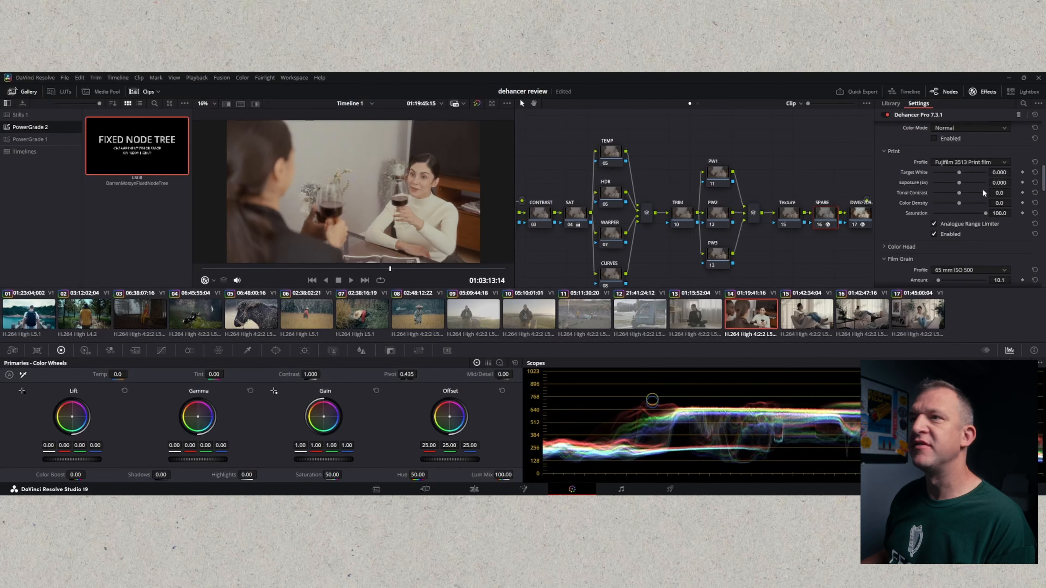
{"action": "left_click", "coordinate": [1005, 161]}
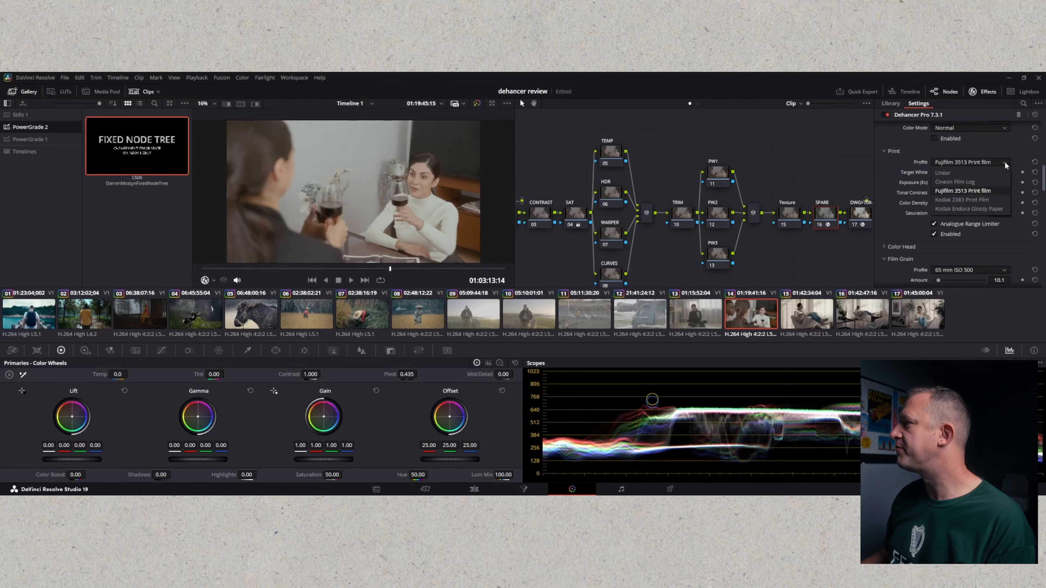
{"action": "left_click", "coordinate": [968, 209]}
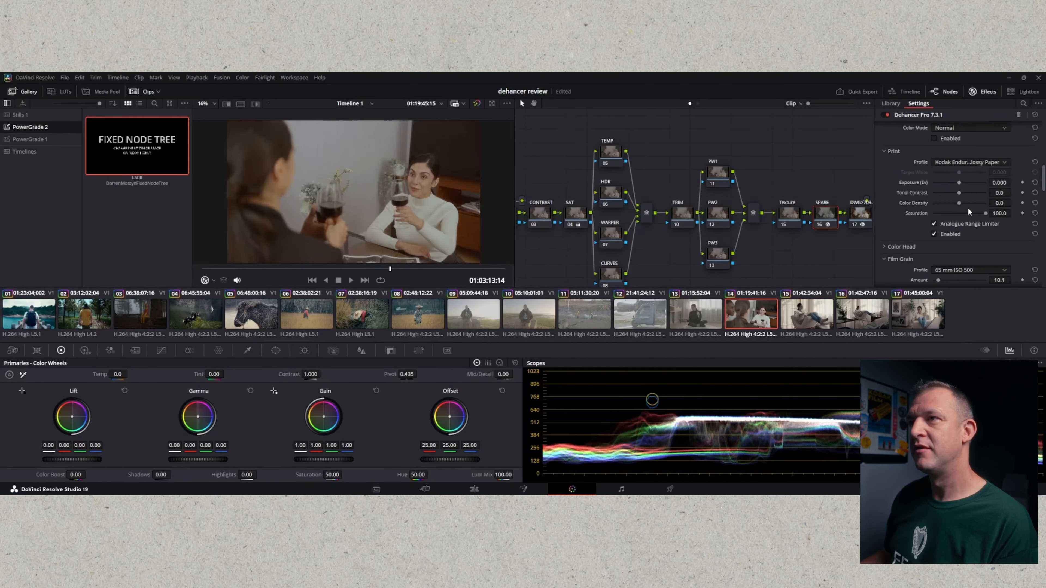
{"action": "left_click", "coordinate": [1005, 162]}
{"action": "left_click", "coordinate": [957, 199]}
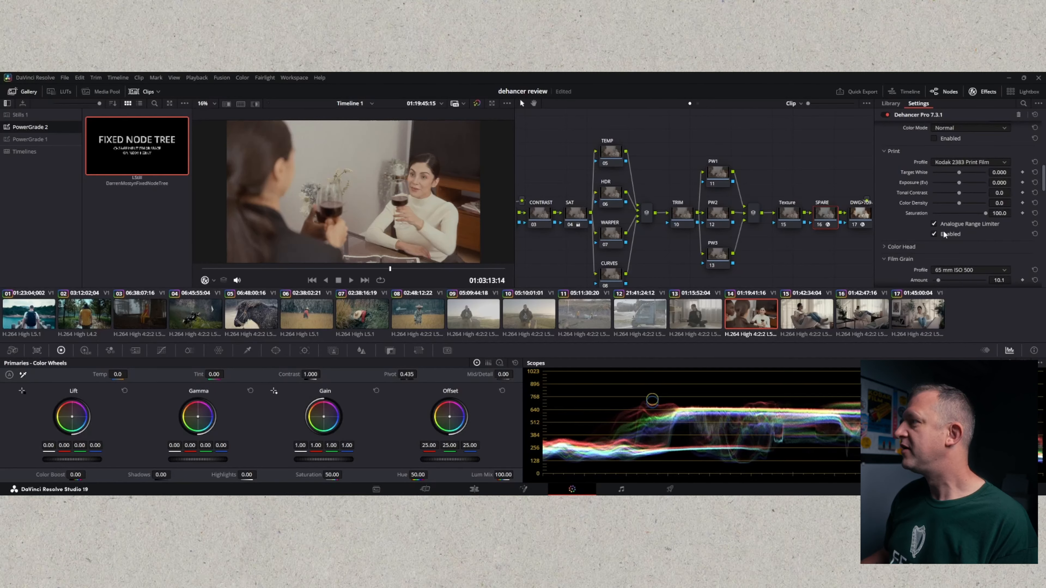
{"action": "left_click", "coordinate": [934, 234]}
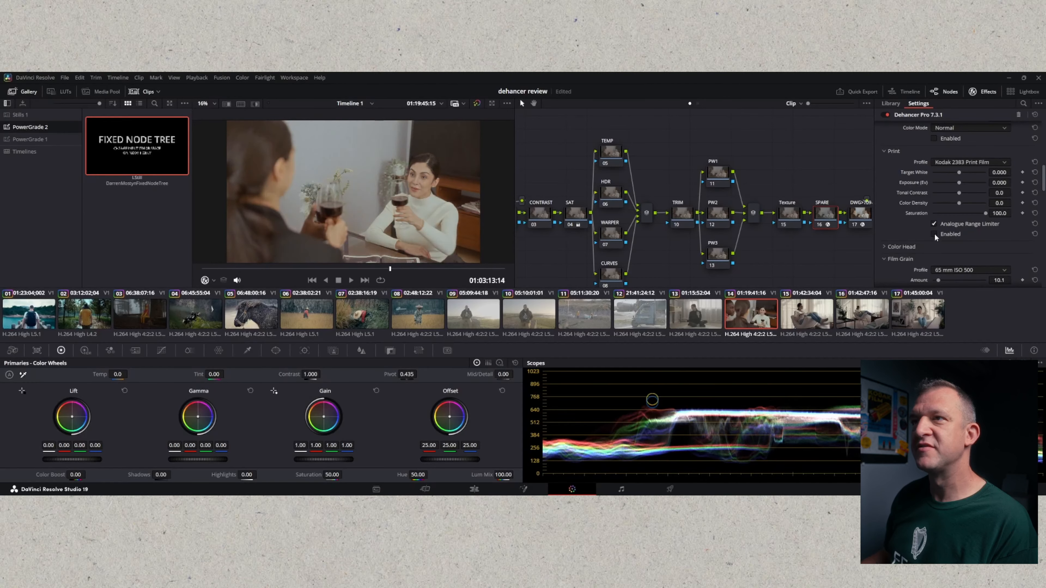
{"action": "left_click", "coordinate": [934, 233]}
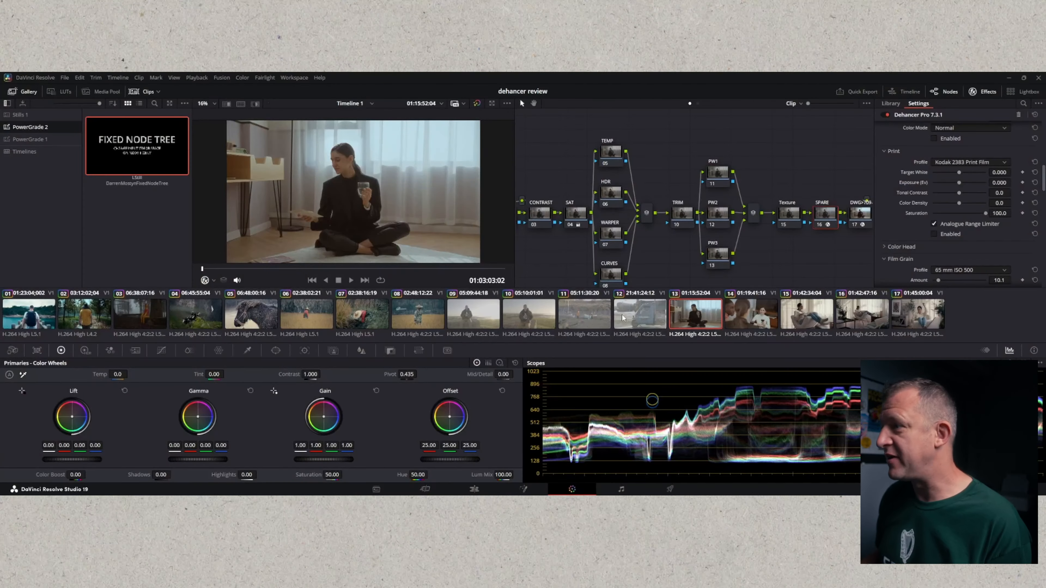
- Copy the grade of clip 08 onto clip 12, the blue three-wheeler shot
{"action": "left_click", "coordinate": [623, 315]}
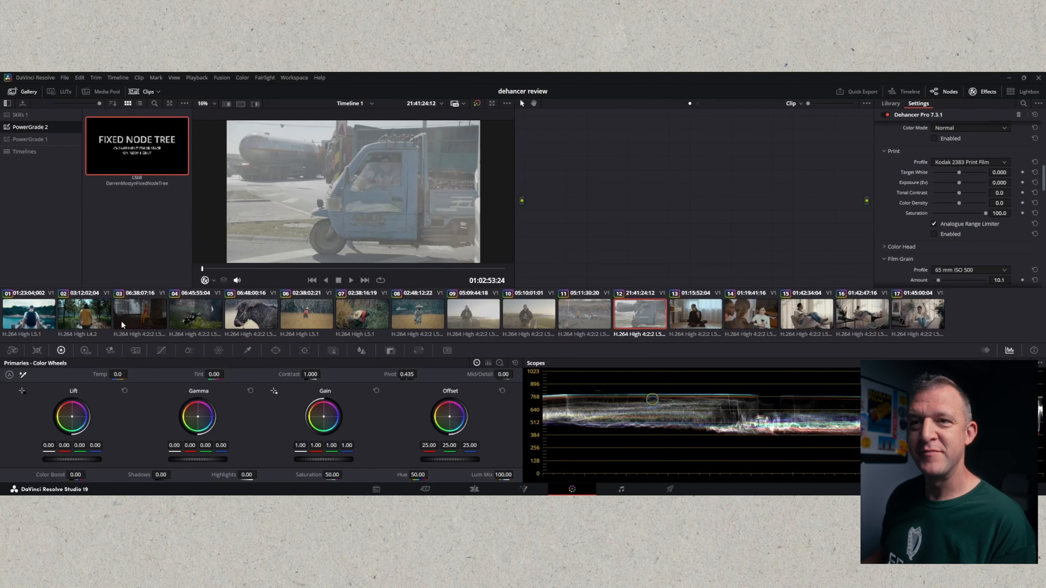
{"action": "middle_click", "coordinate": [427, 319]}
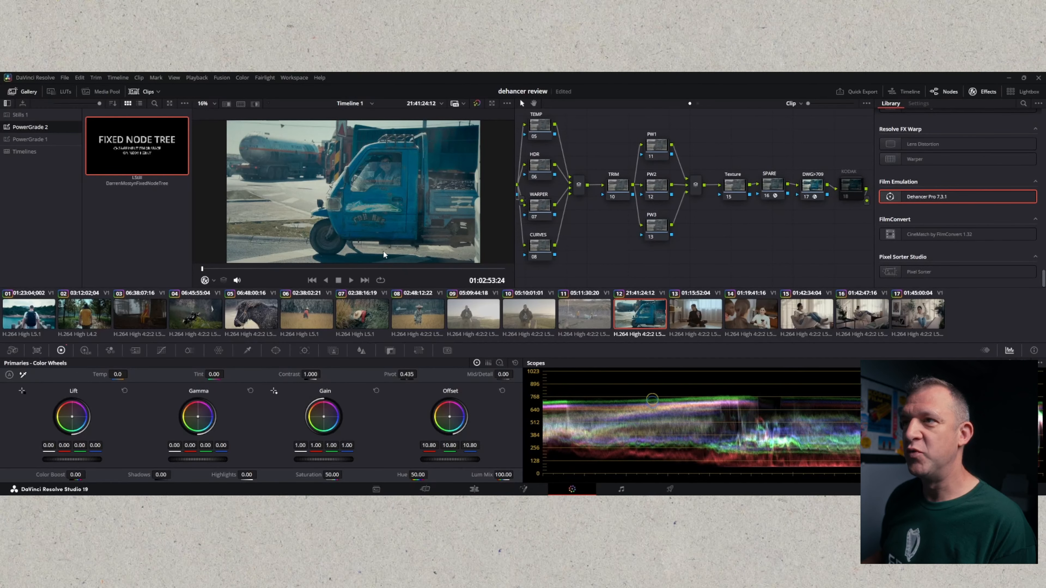
- Enable Film Breath in the Dehancer effect of clip 12's SPARE node
{"action": "left_click", "coordinate": [780, 186]}
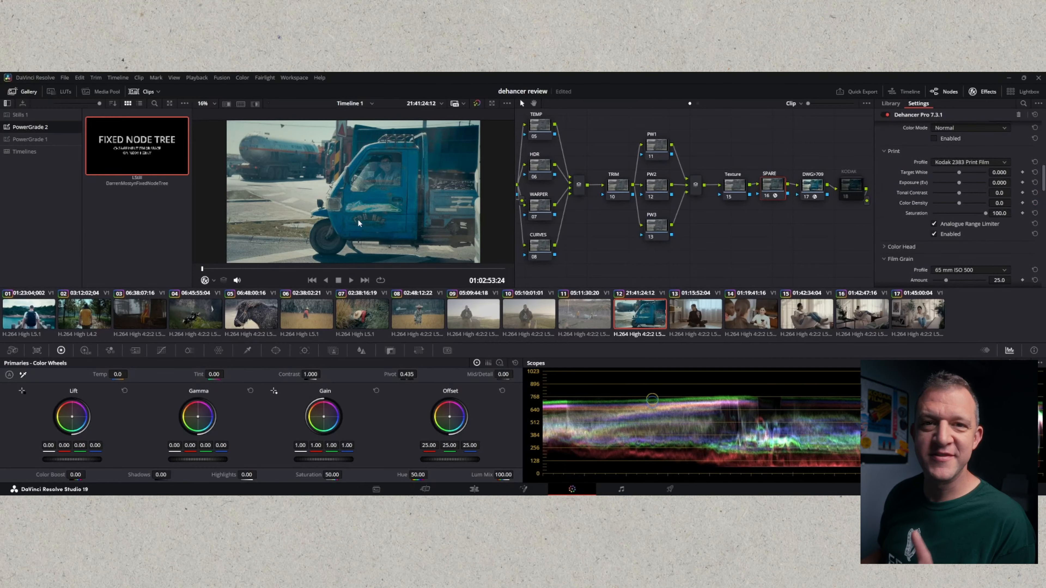
{"action": "scroll", "coordinate": [961, 250], "scroll_direction": "down", "scroll_amount": 10}
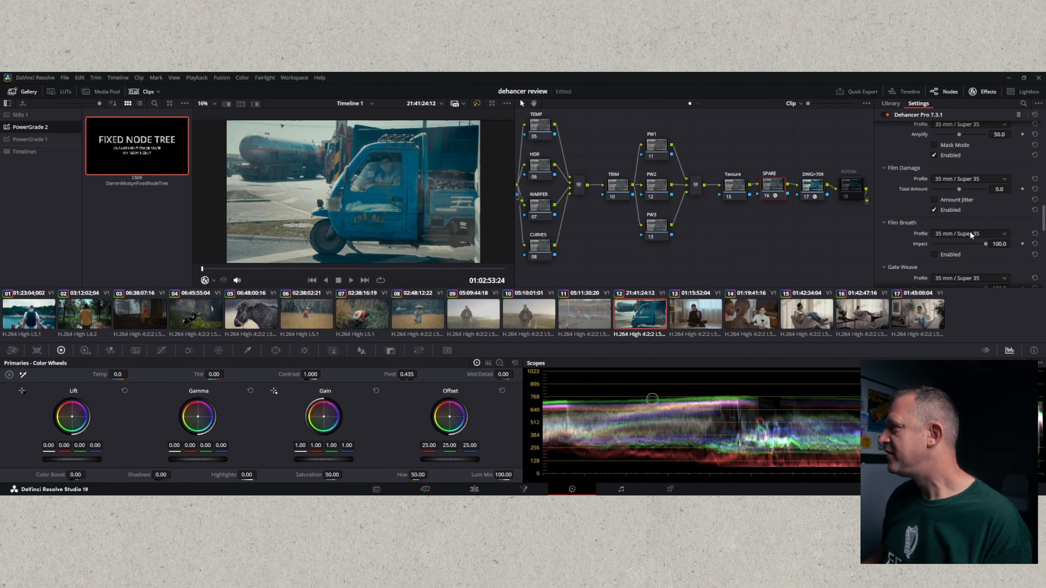
{"action": "left_click", "coordinate": [934, 254]}
{"action": "scroll", "coordinate": [947, 245], "scroll_direction": "down", "scroll_amount": 3}
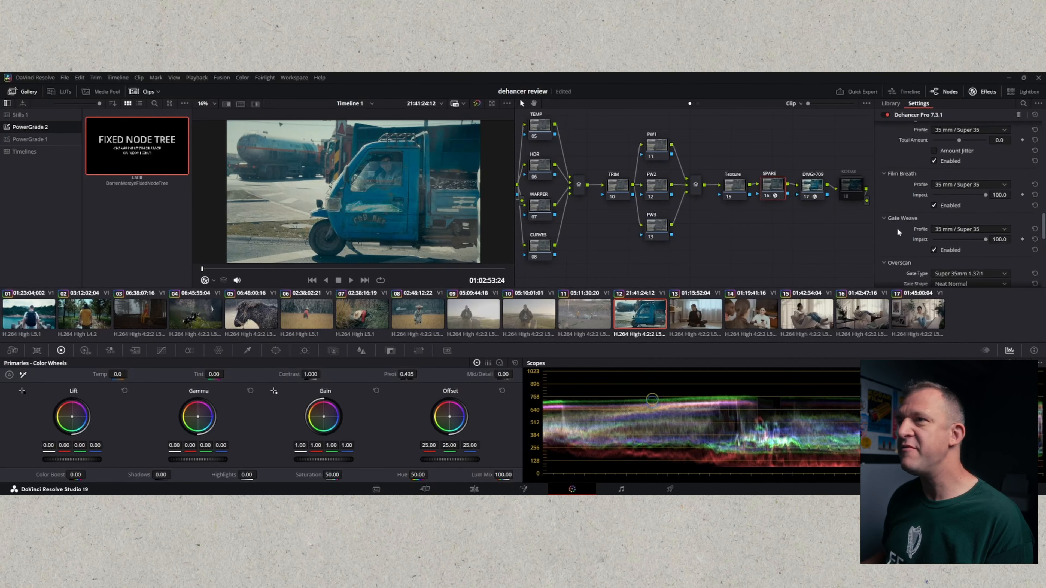
- Enable Dehancer's Overscan with the Super 35mm 1.37:1 gate and play clip 12 back briefly
{"action": "scroll", "coordinate": [935, 228], "scroll_direction": "down", "scroll_amount": 4}
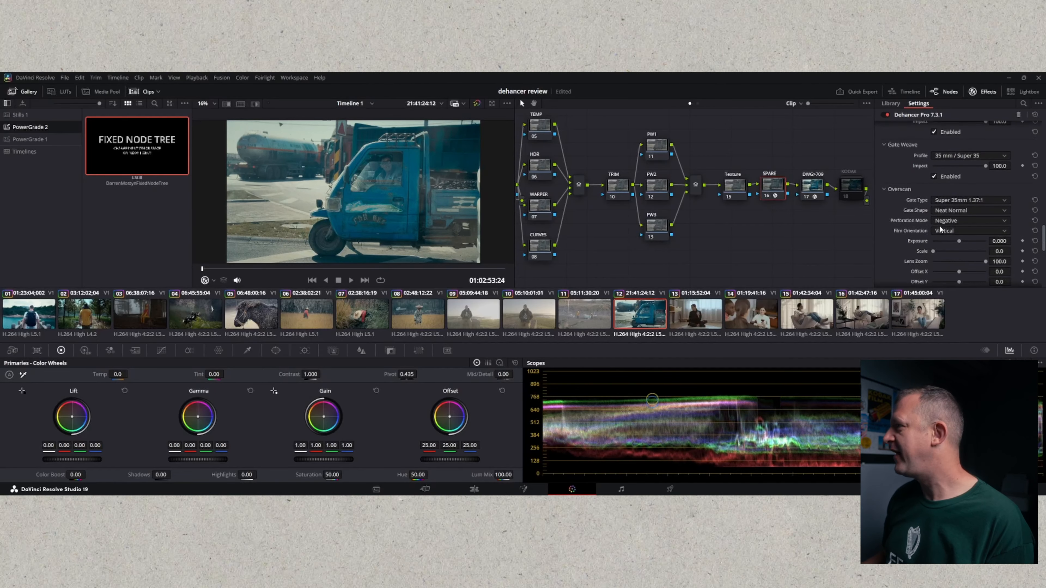
{"action": "scroll", "coordinate": [910, 218], "scroll_direction": "down", "scroll_amount": 1}
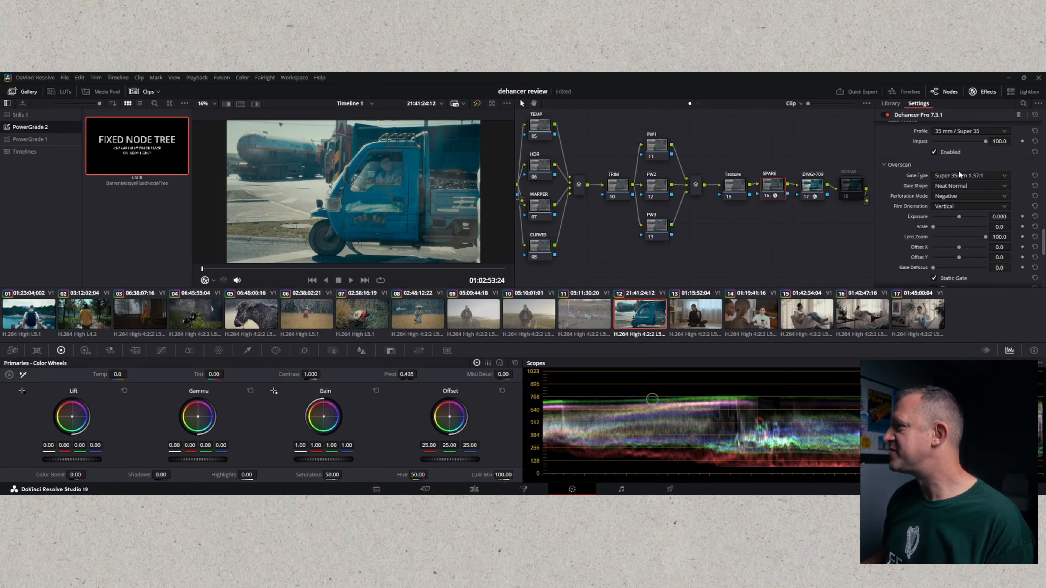
{"action": "scroll", "coordinate": [915, 238], "scroll_direction": "down", "scroll_amount": 1}
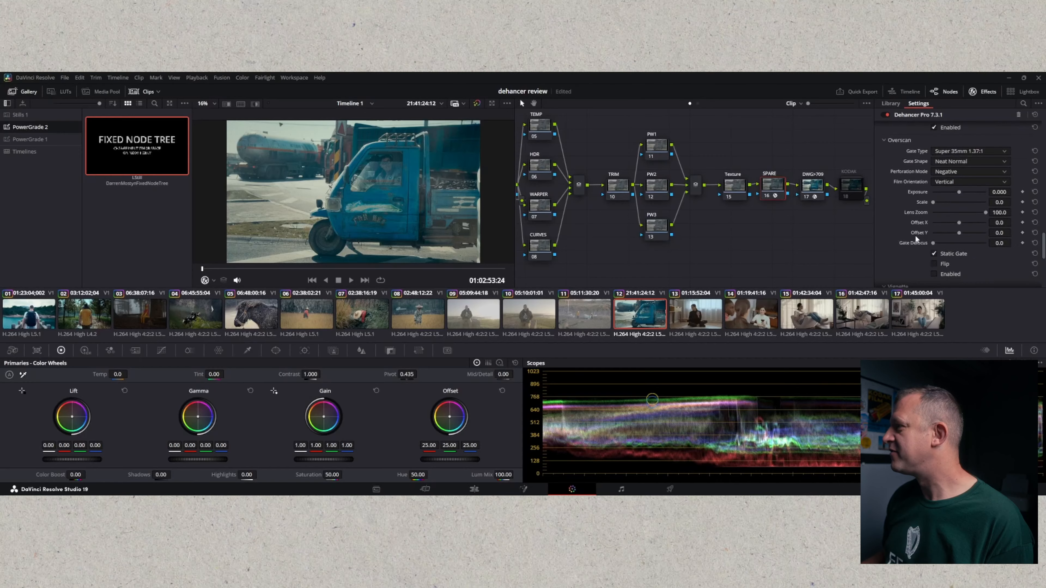
{"action": "left_click", "coordinate": [934, 274]}
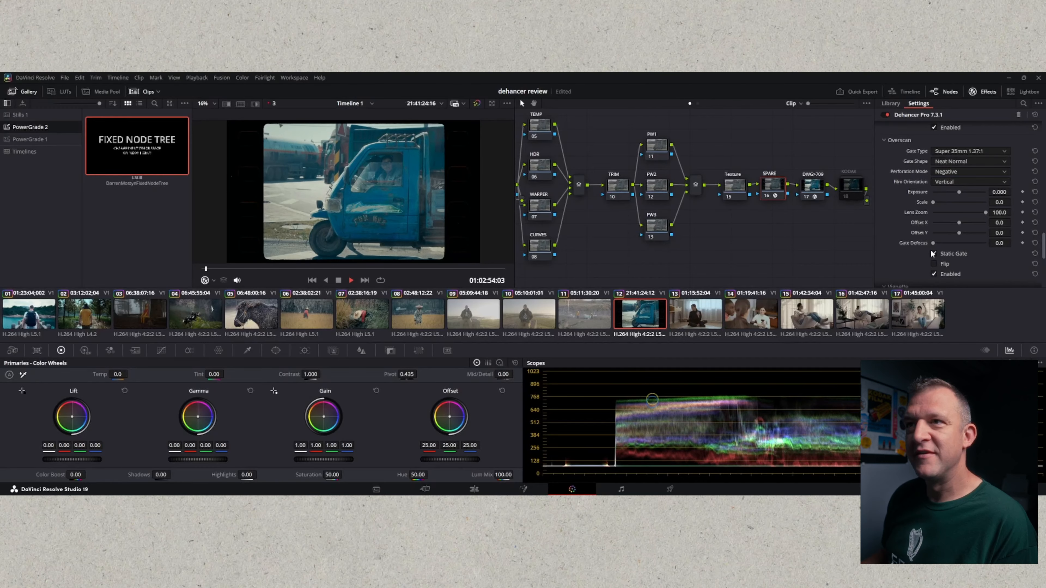
{"action": "key", "text": "space"}
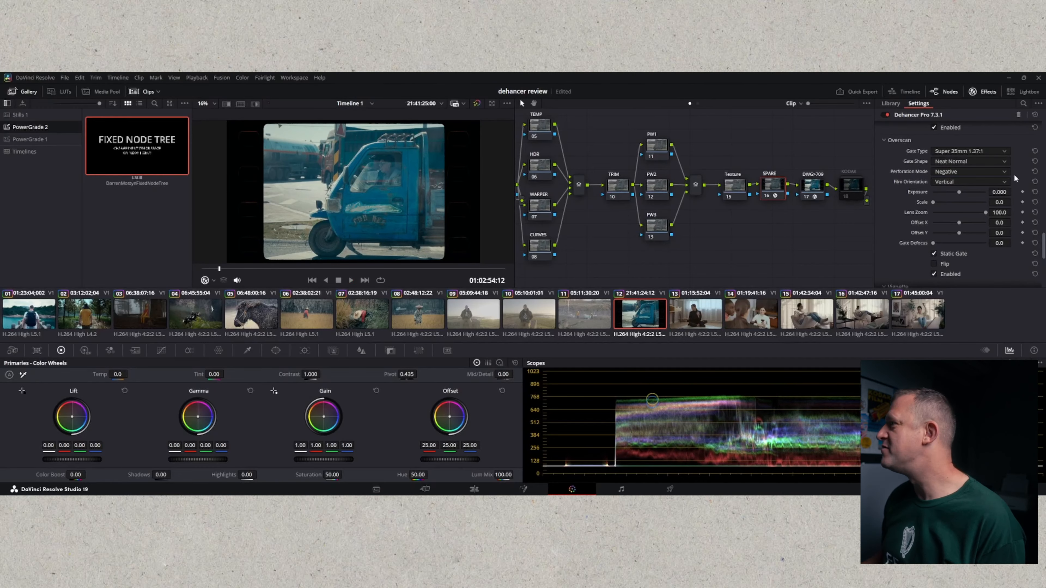
- Try the Super 8mm 1.33:1 gate type in Overscan and play clip 12 back
{"action": "left_click", "coordinate": [1005, 153]}
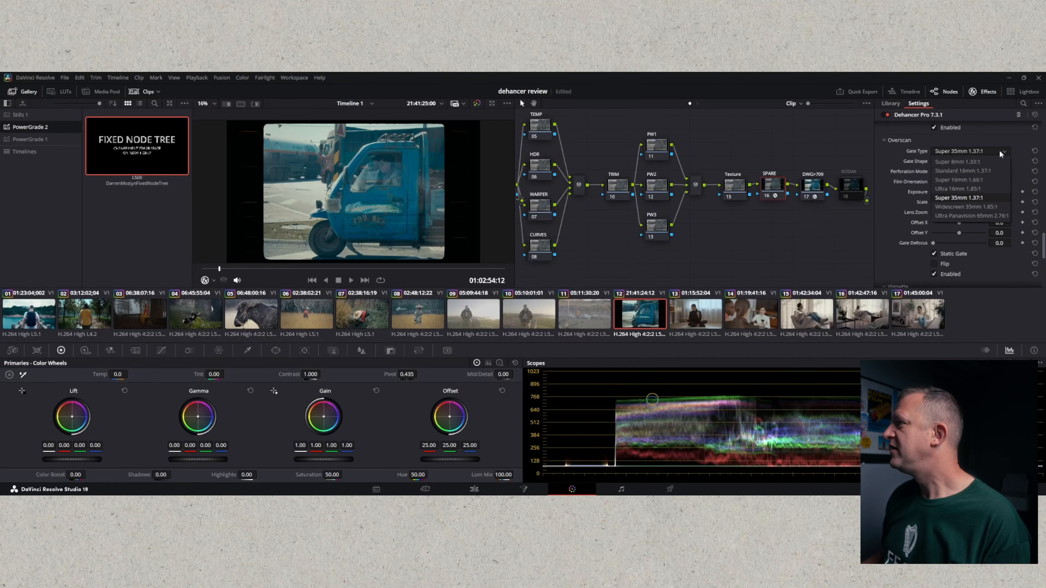
{"action": "left_click", "coordinate": [961, 162]}
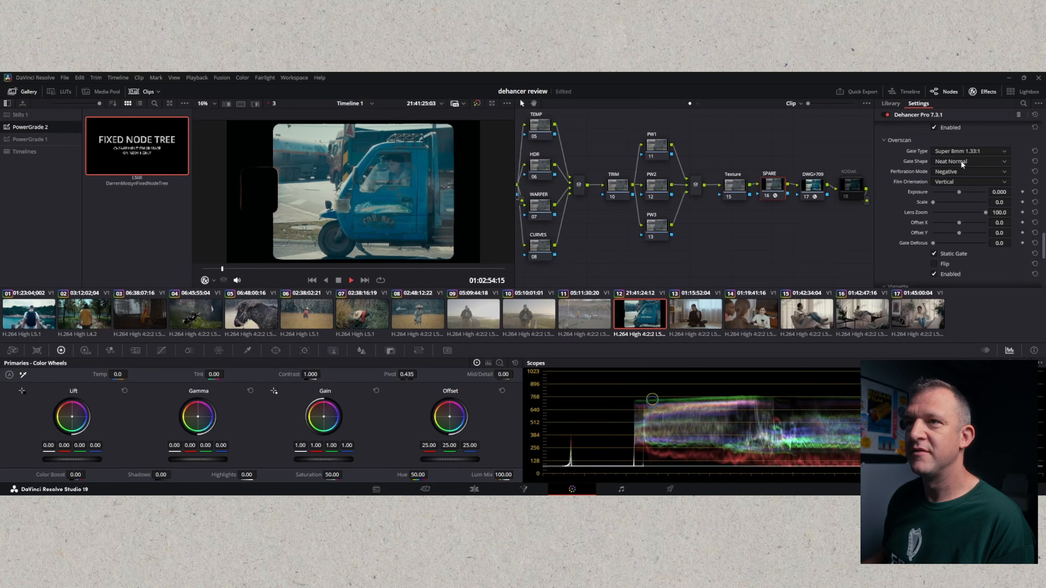
{"action": "key", "text": "space"}
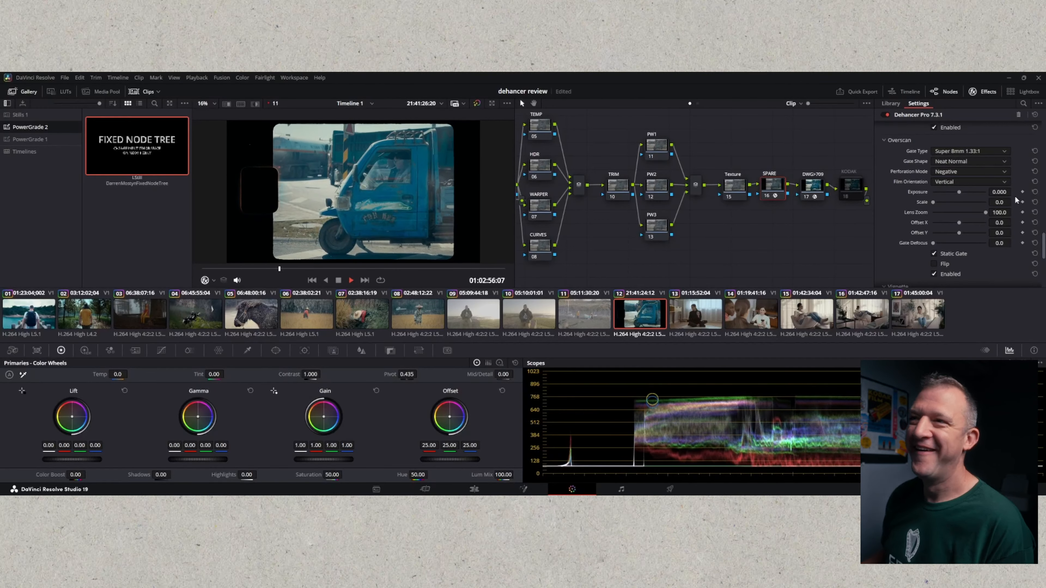
{"action": "key", "text": "space"}
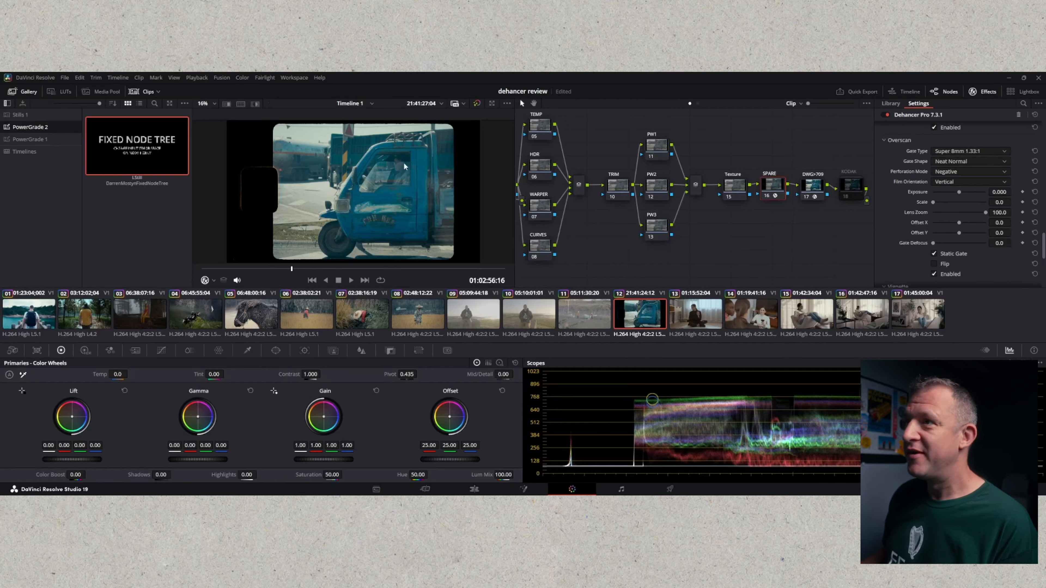
- Set the Overscan gate type to Ultra Panavision 65mm 2.76:1 and start playback of clip 12
{"action": "left_click", "coordinate": [1003, 154]}
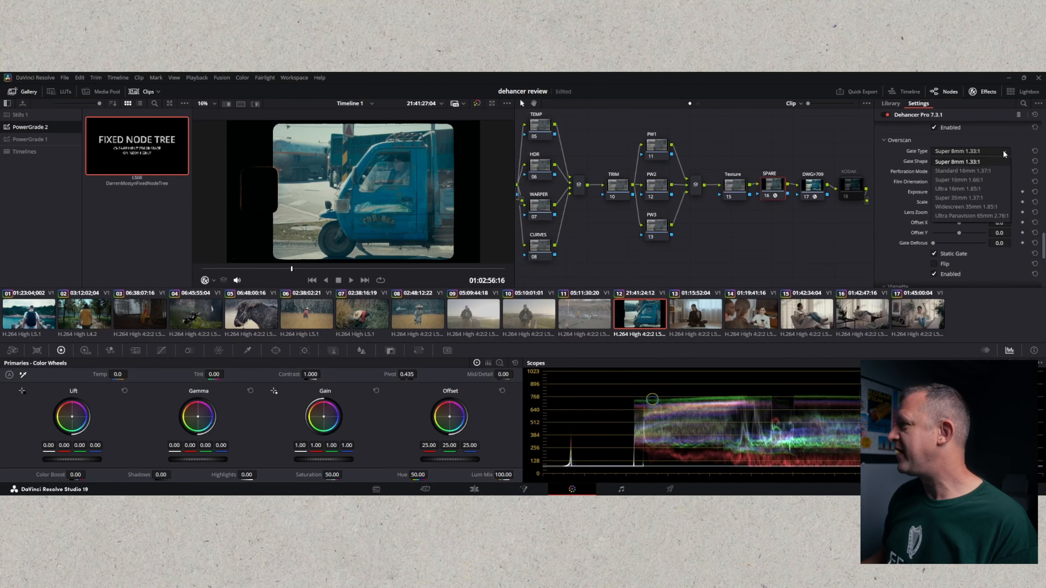
{"action": "left_click", "coordinate": [952, 214]}
{"action": "key", "text": "space"}
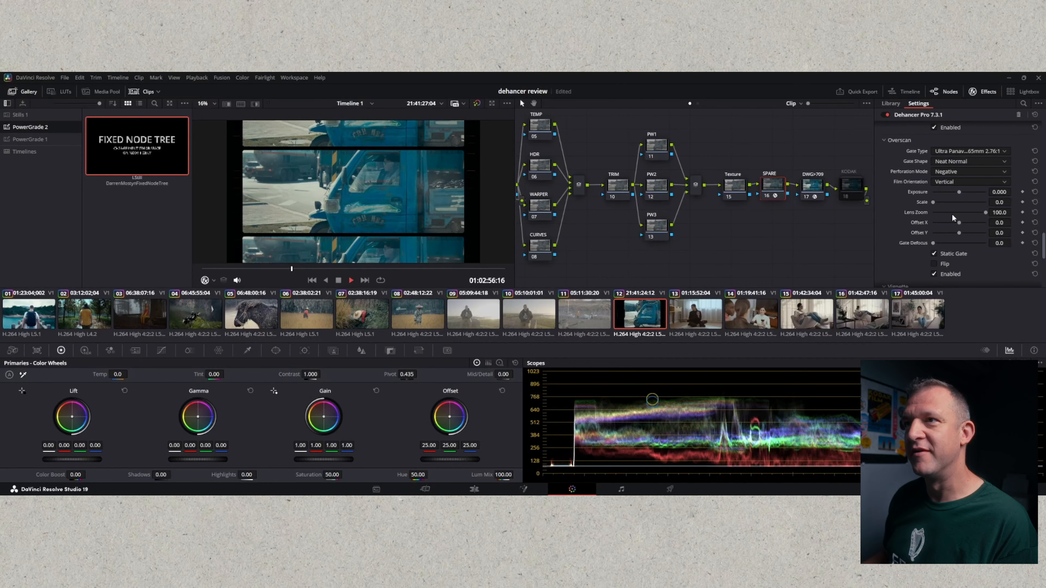